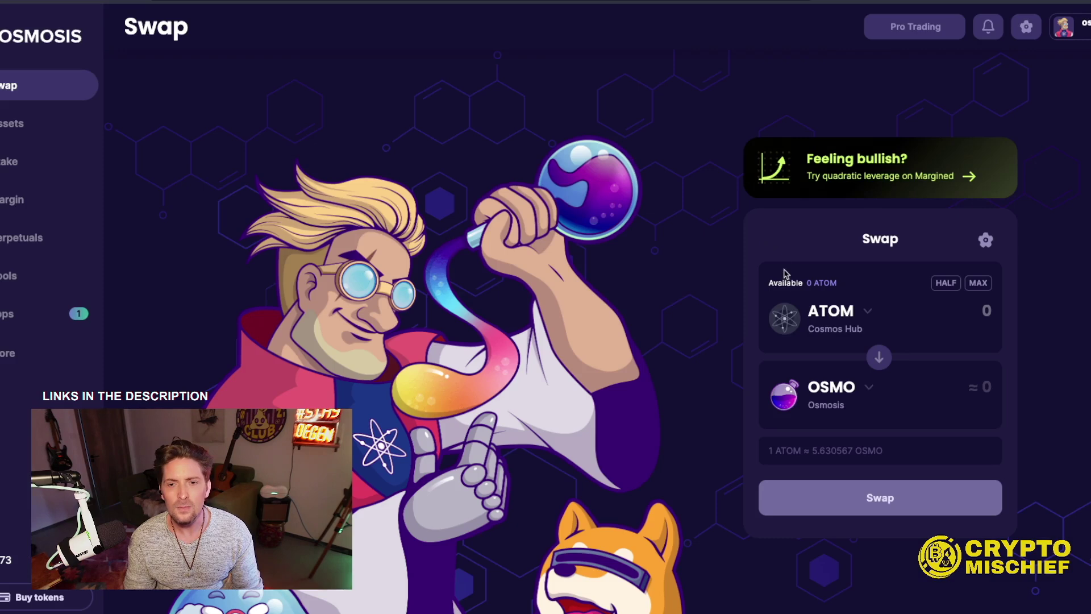
Choose TIA (Celestia) as the token to swap from in the swap form
left_click(825, 317)
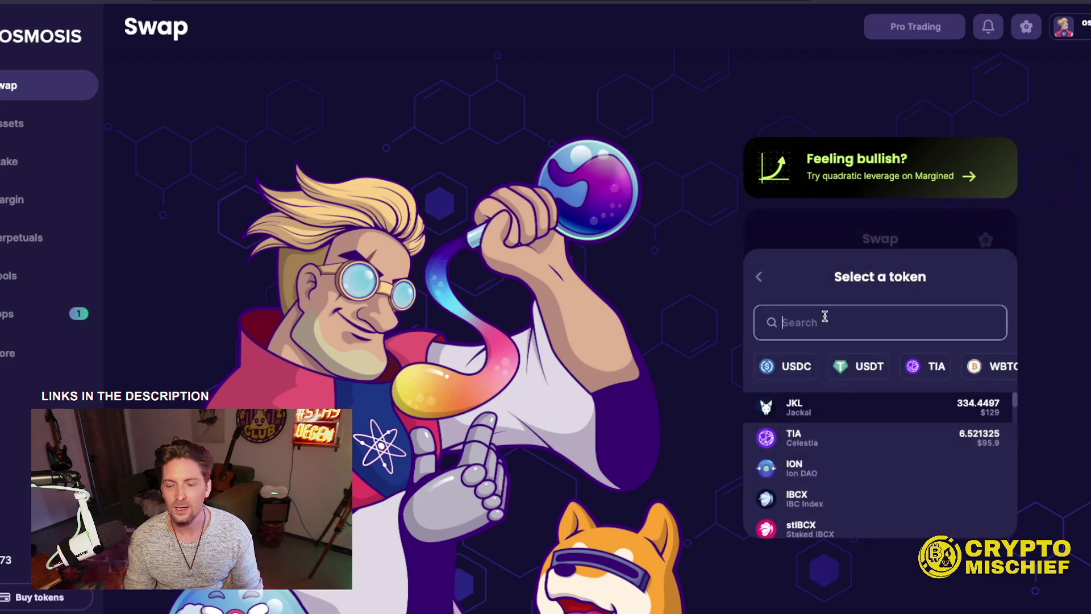
left_click(828, 447)
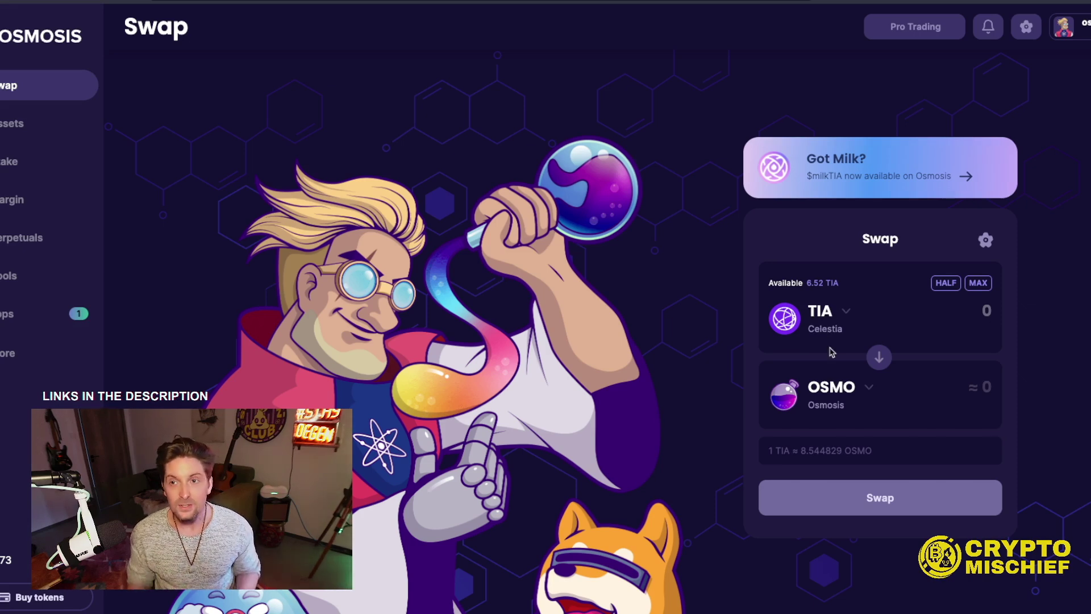
Open the Keplr wallet and examine its available token balances, including TIA on Osmosis and TIA on Celestia
left_click(951, 2)
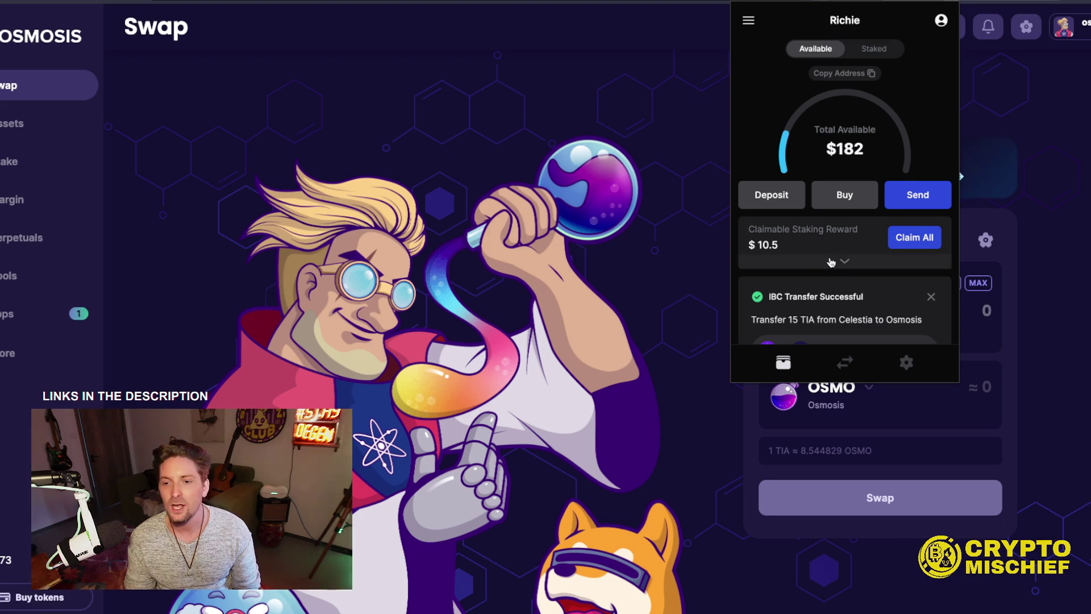
scroll(840, 267, "down", 1)
scroll(839, 267, "down", 1)
scroll(881, 176, "up", 3)
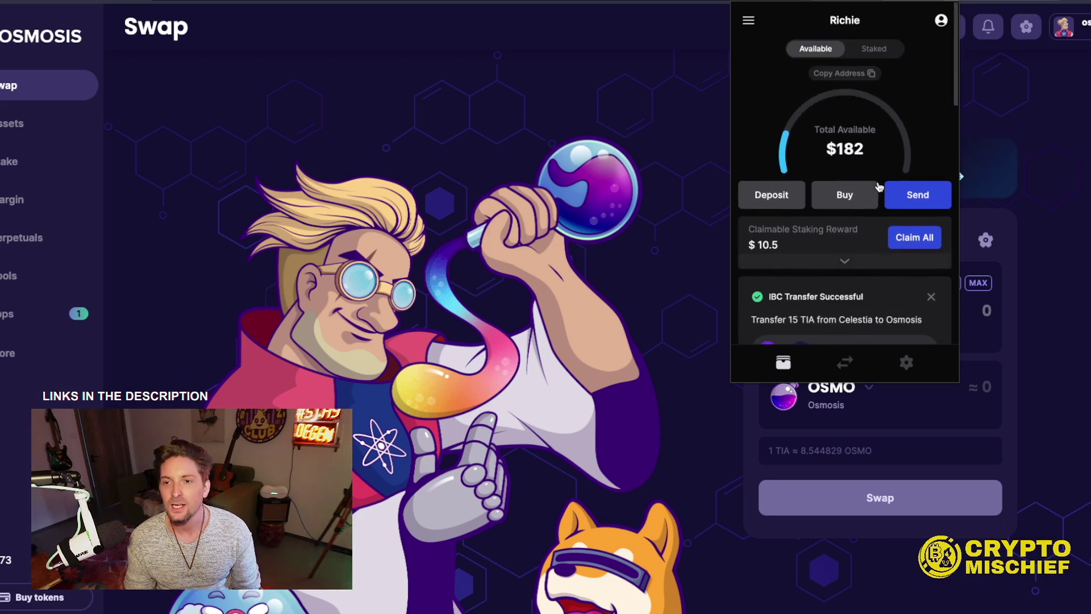
scroll(874, 196, "down", 1)
scroll(874, 195, "down", 8)
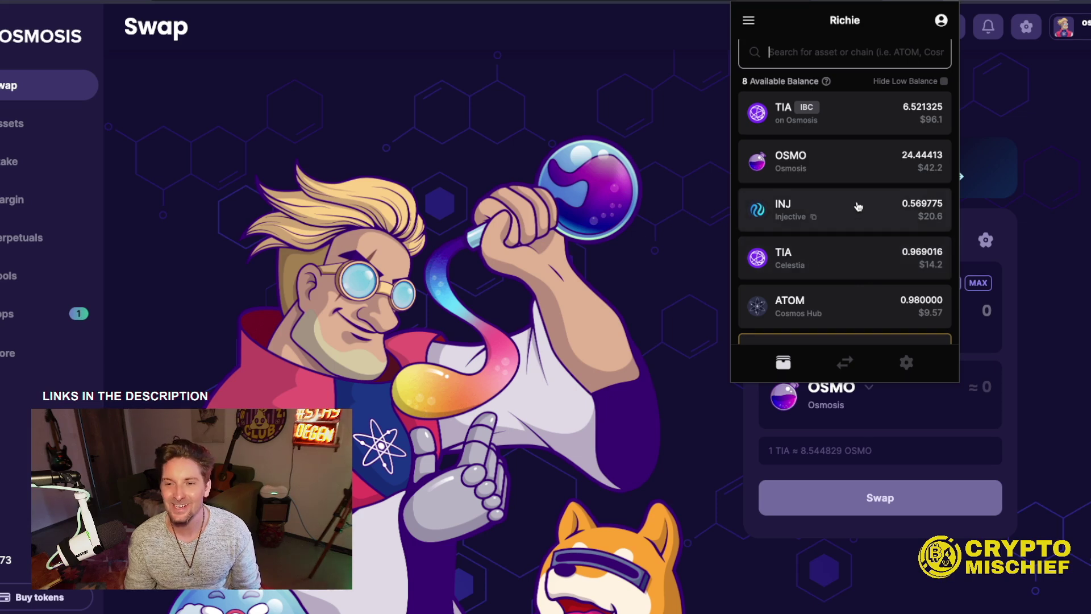
scroll(855, 208, "down", 1)
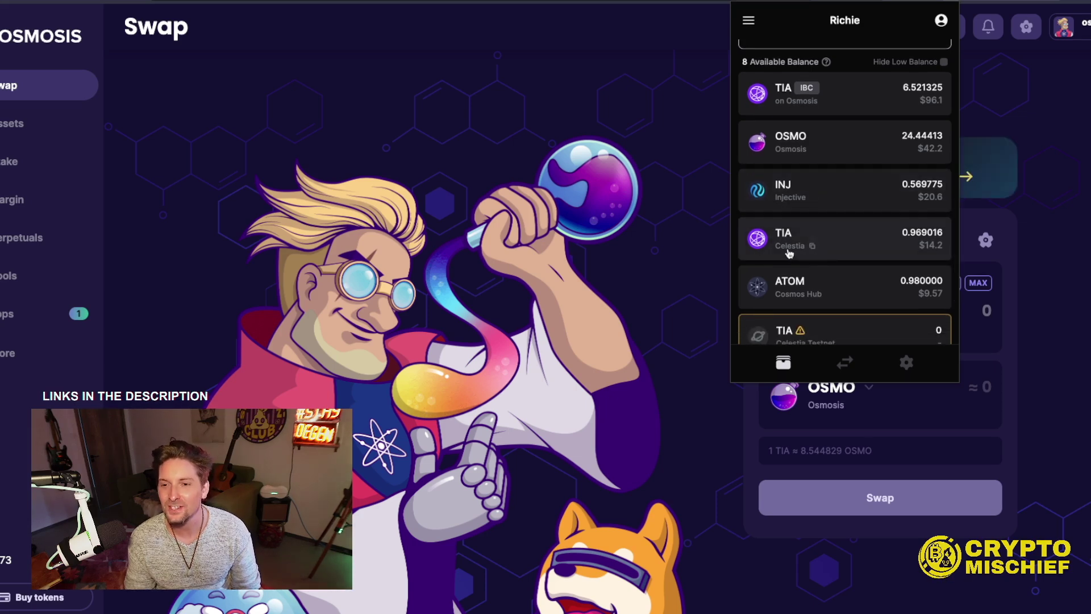
scroll(802, 250, "up", 1)
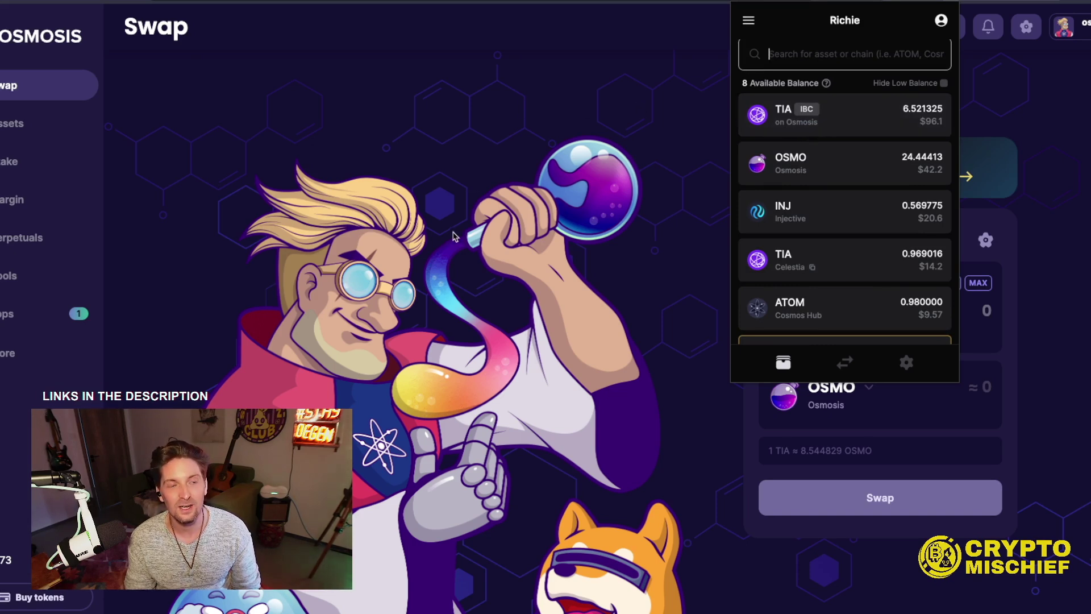
left_click(408, 238)
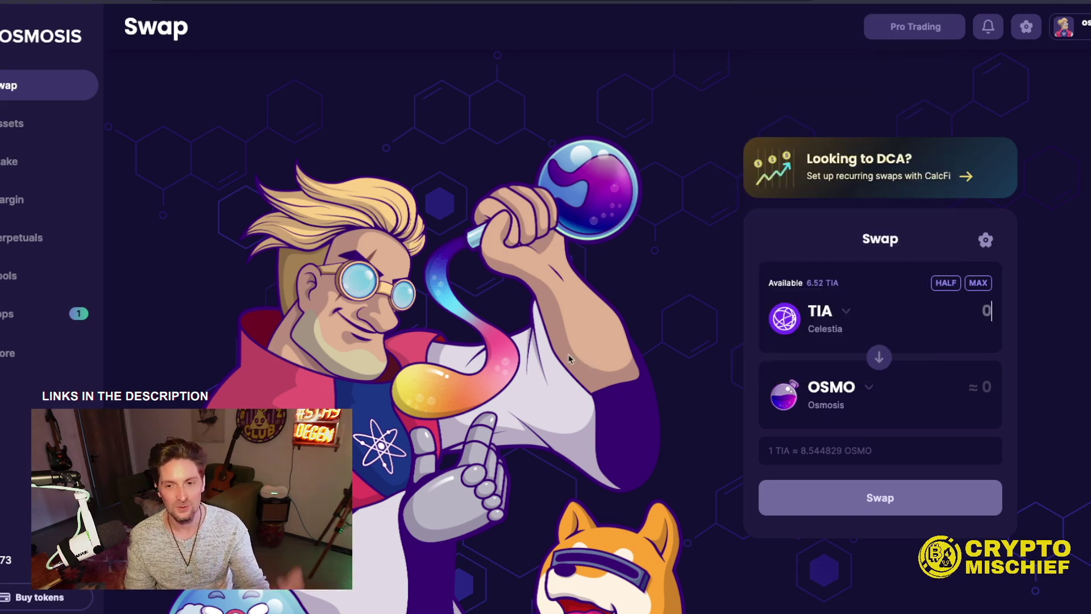
Reopen the list of tokens to swap from and browse the available tokens
left_click(835, 314)
scroll(841, 439, "down", 1)
scroll(846, 434, "up", 1)
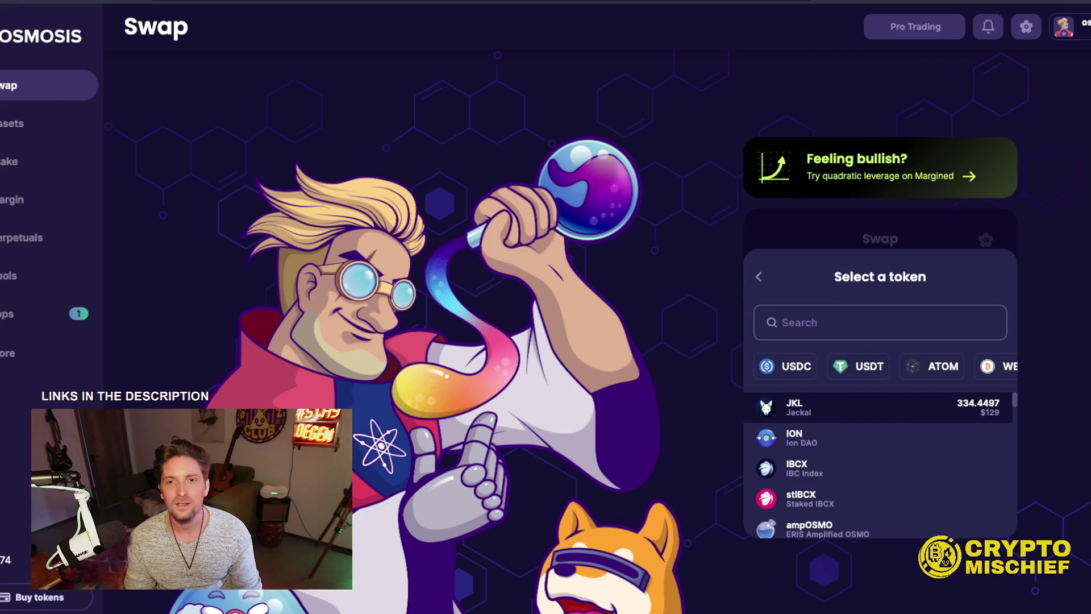
Switch to MilkyWay to check its Stake TIA page, and return to the Osmosis swap page
left_click(681, 1)
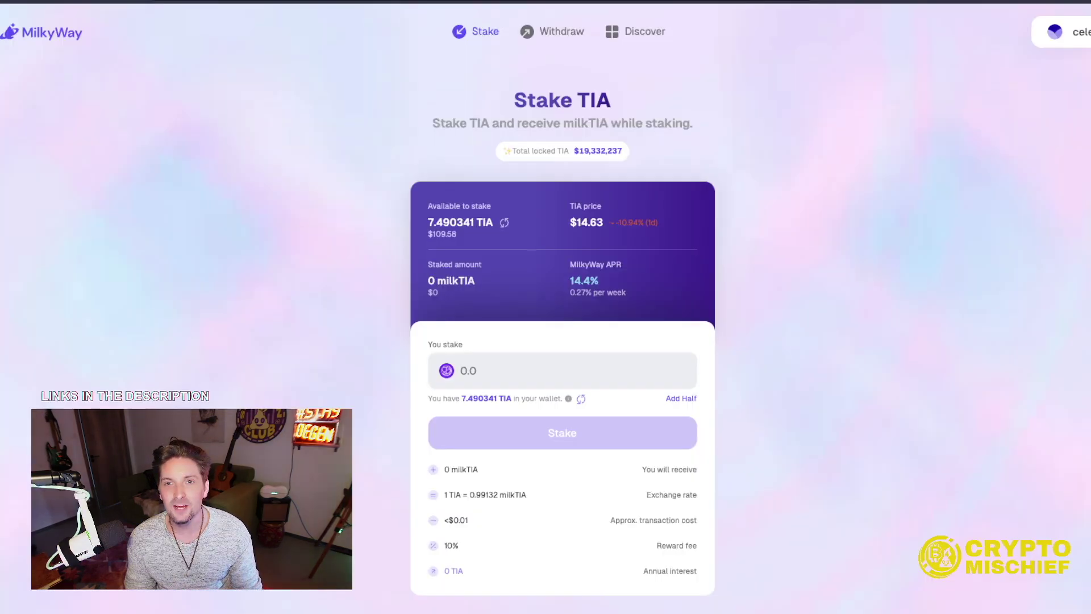
left_click(543, 152)
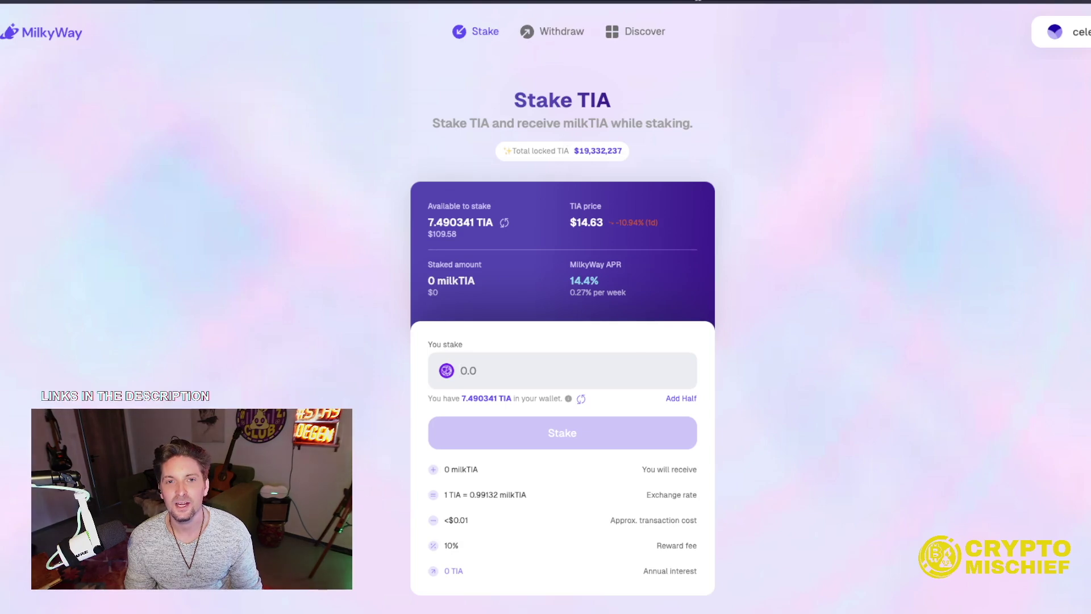
left_click(875, 2)
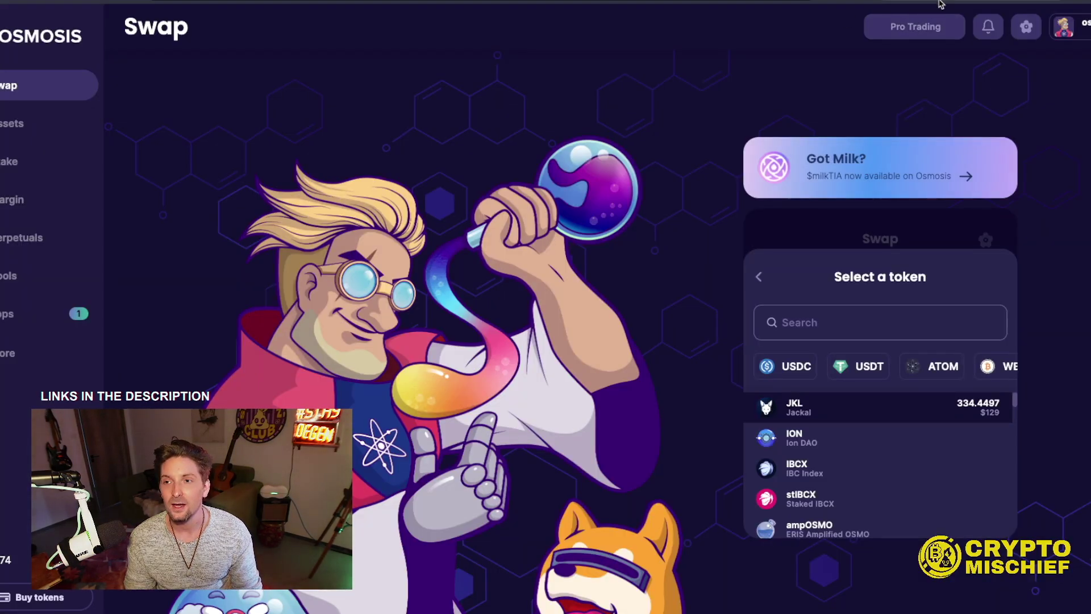
Open staking management in the Keplr Dashboard from the wallet, select Celestia as the chain and look through its validators
left_click(952, 2)
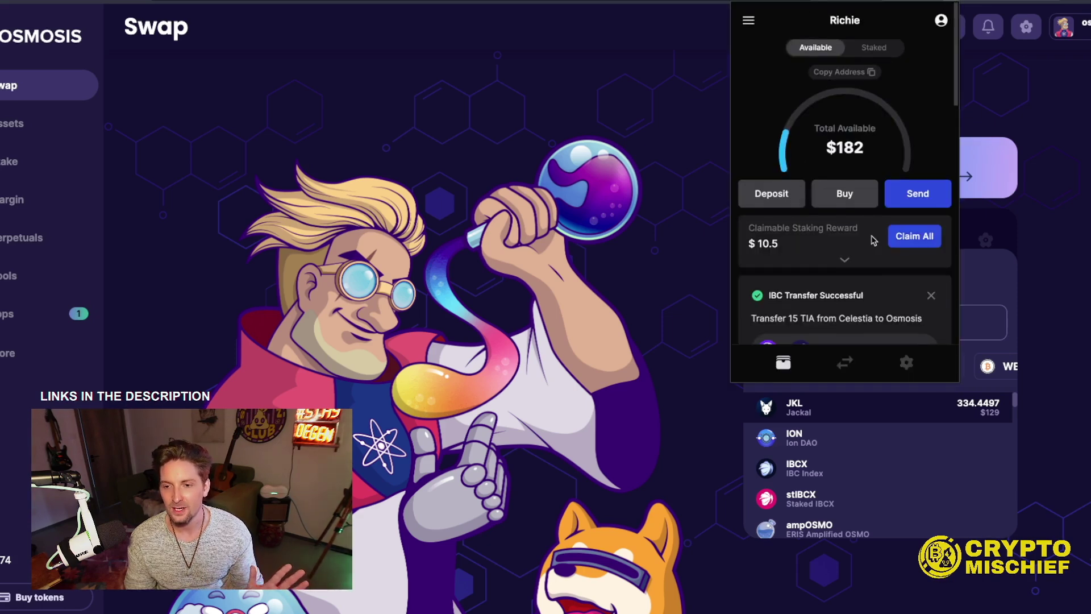
scroll(873, 240, "down", 1)
scroll(875, 94, "up", 1)
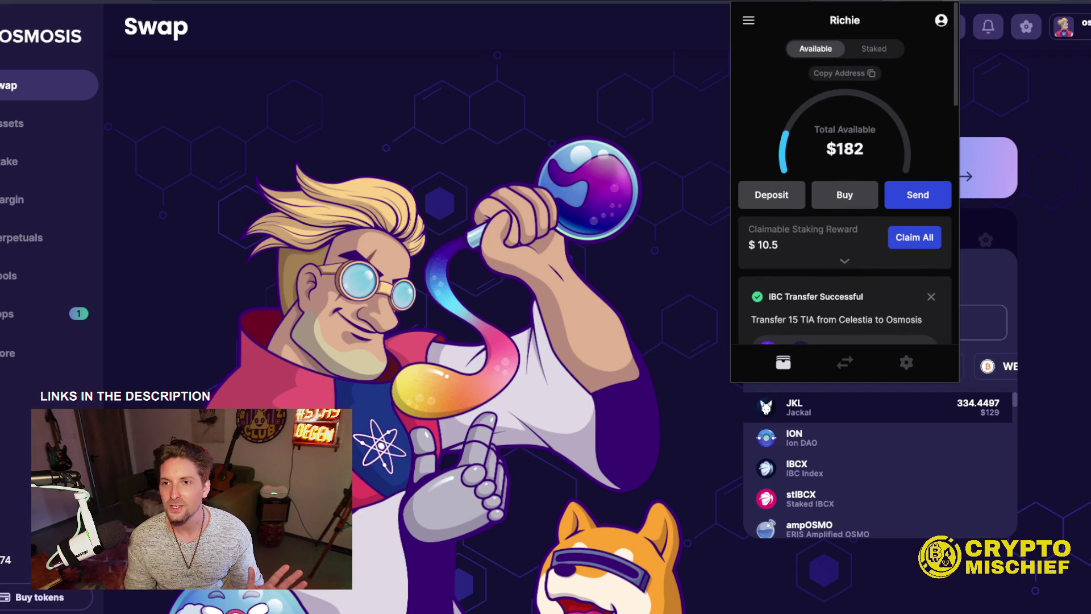
left_click(876, 50)
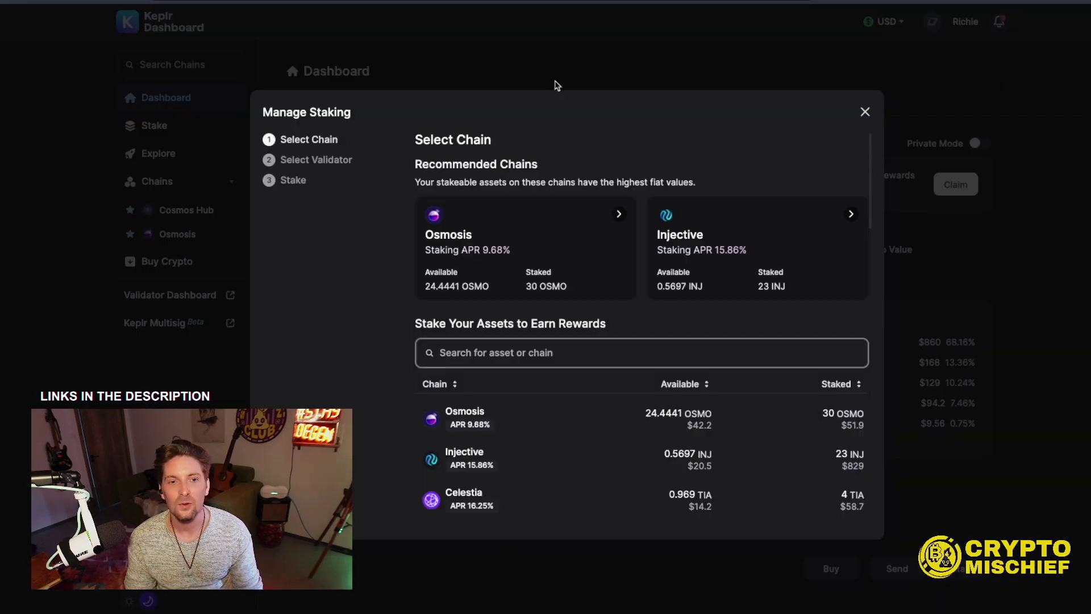
scroll(523, 394, "down", 2)
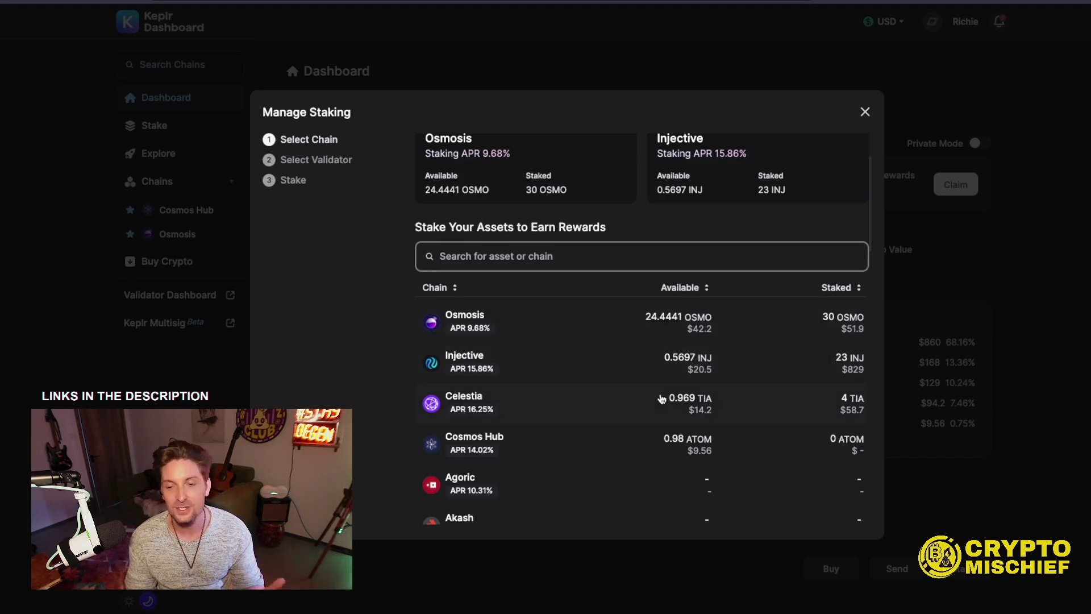
left_click(476, 403)
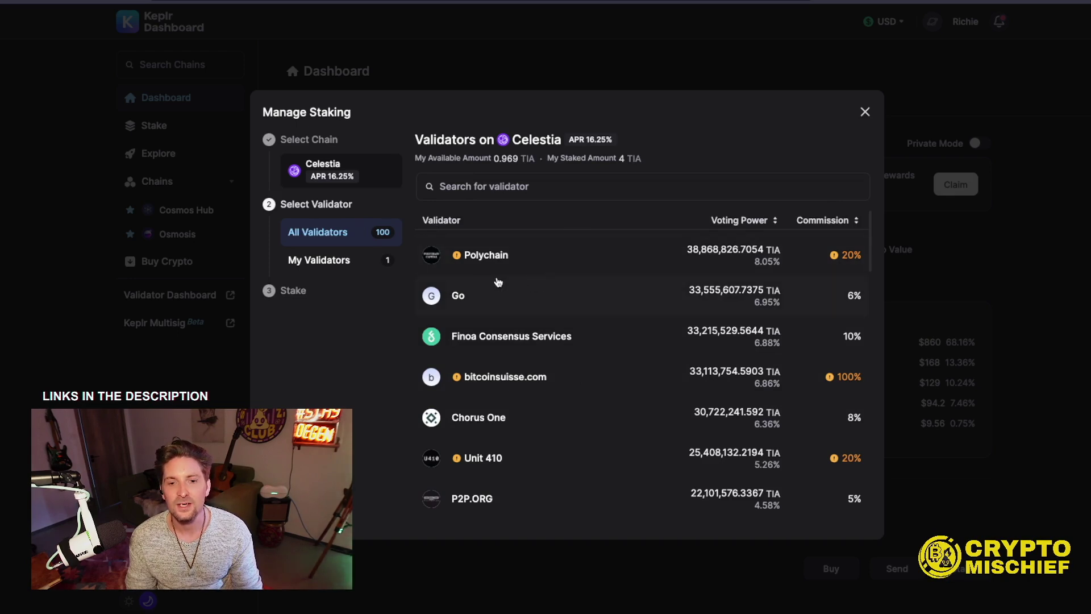
scroll(581, 394, "down", 2)
scroll(575, 385, "up", 2)
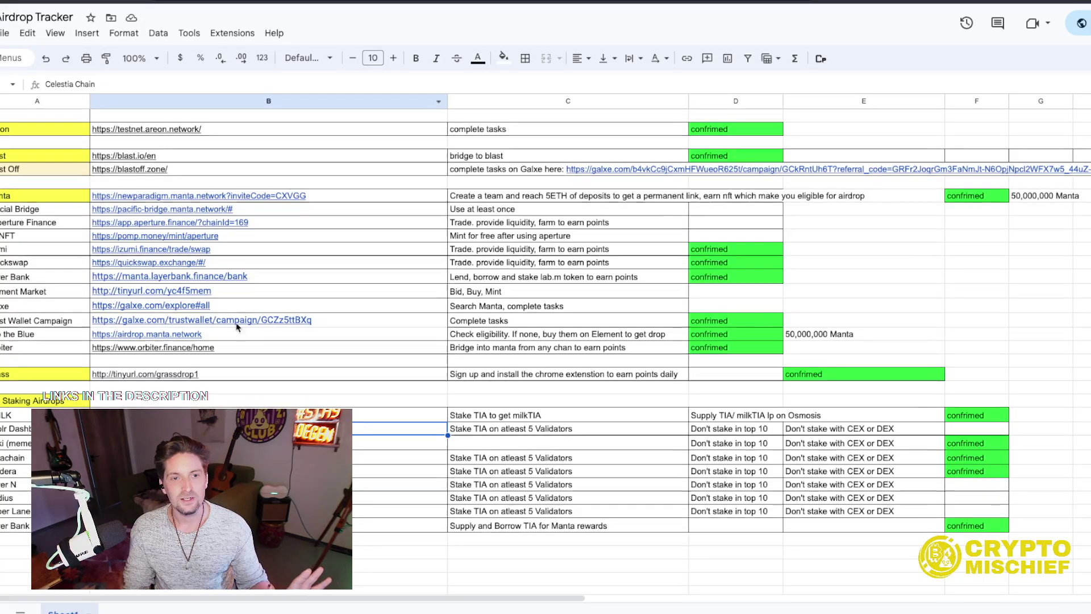
Switch to the Airdrop Tracker spreadsheet and examine the links, tasks, validator advice and confirmation status of the staking airdrops
scroll(260, 331, "down", 1)
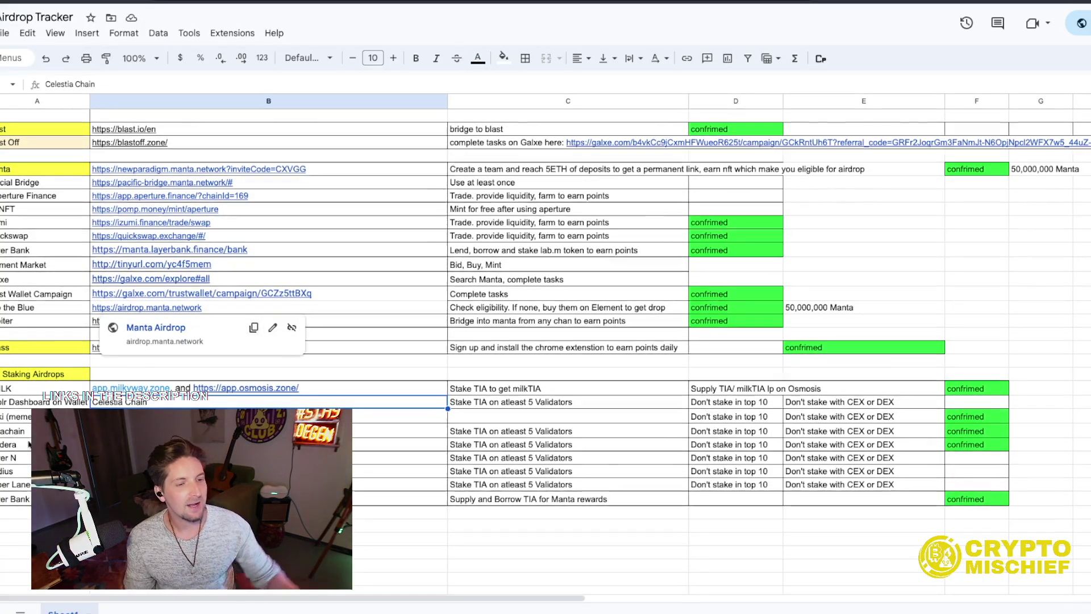
scroll(156, 371, "down", 5)
scroll(273, 366, "up", 2)
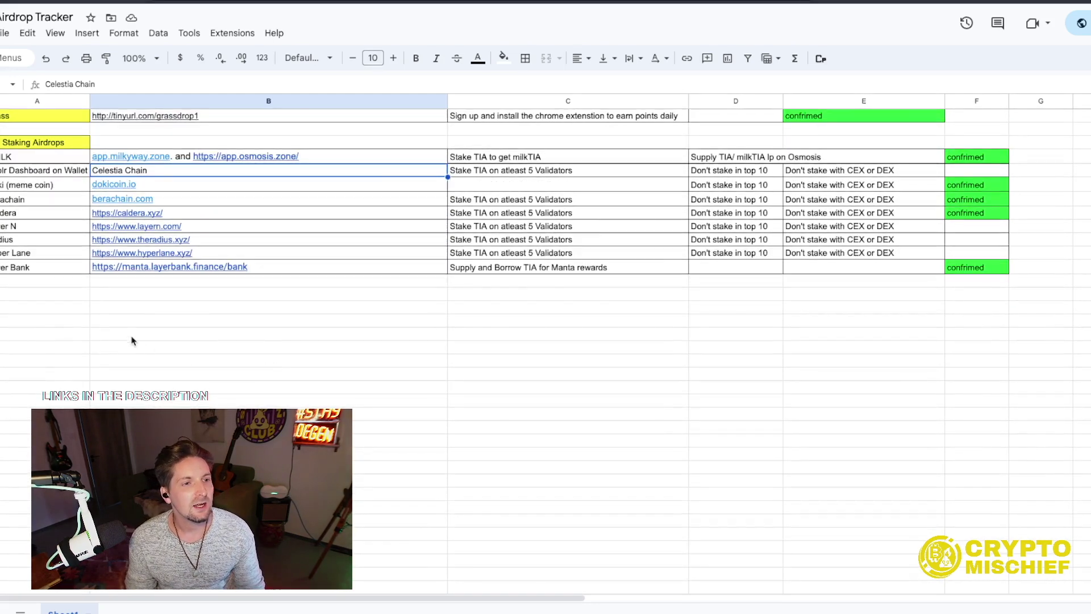
left_click_drag(23, 307, 1008, 307)
left_click(1012, 296)
scroll(909, 255, "up", 1)
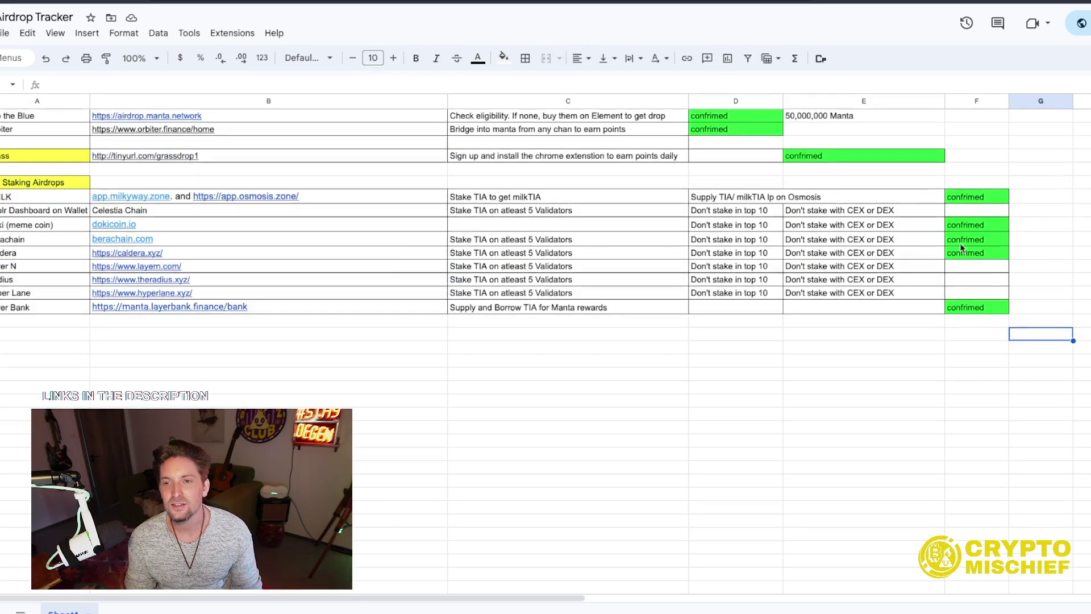
scroll(896, 199, "up", 6)
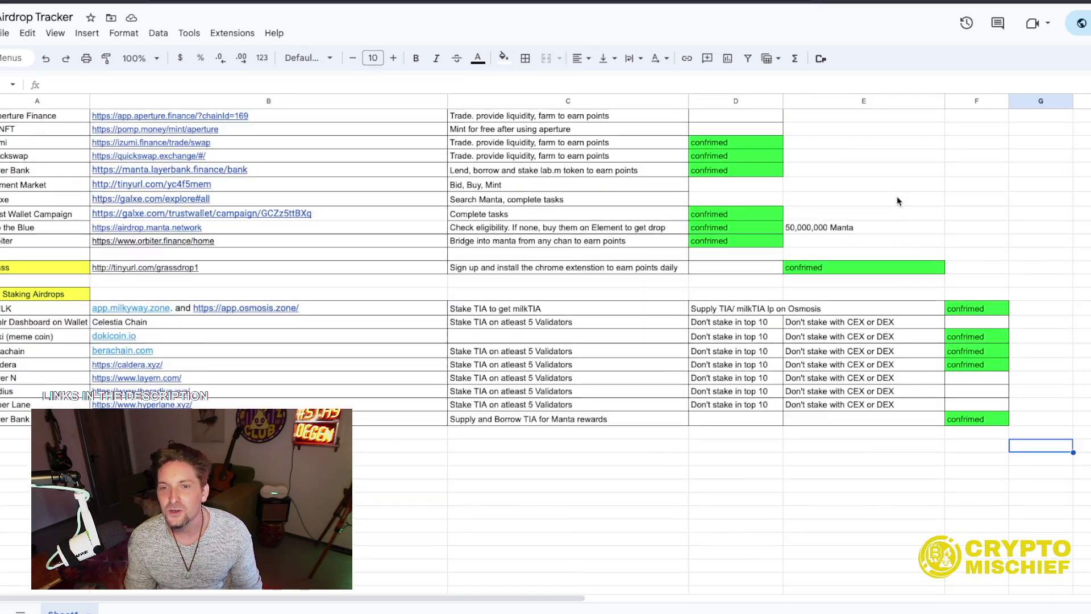
scroll(895, 203, "up", 3)
scroll(981, 234, "down", 6)
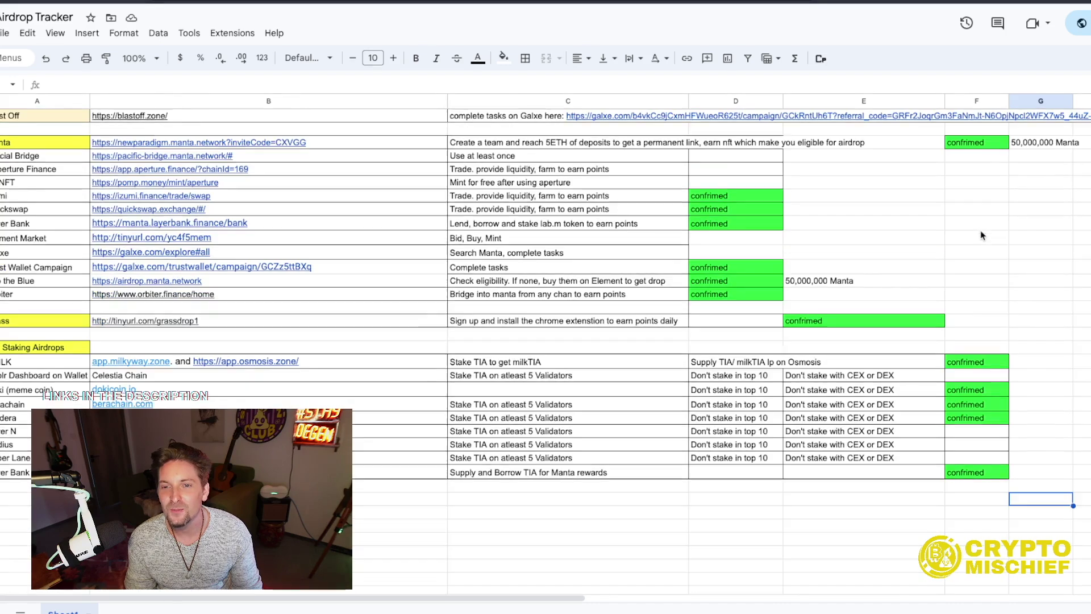
scroll(982, 251, "down", 1)
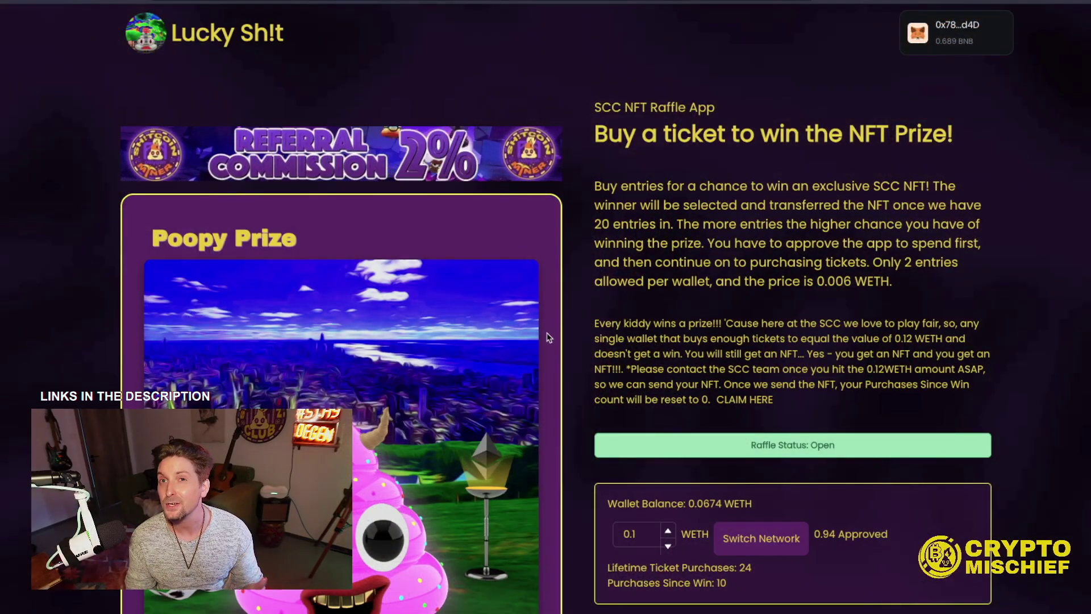
Switch to the Lucky Sh!t NFT raffle page and read the rules, ticket cost and entry details
scroll(548, 337, "down", 6)
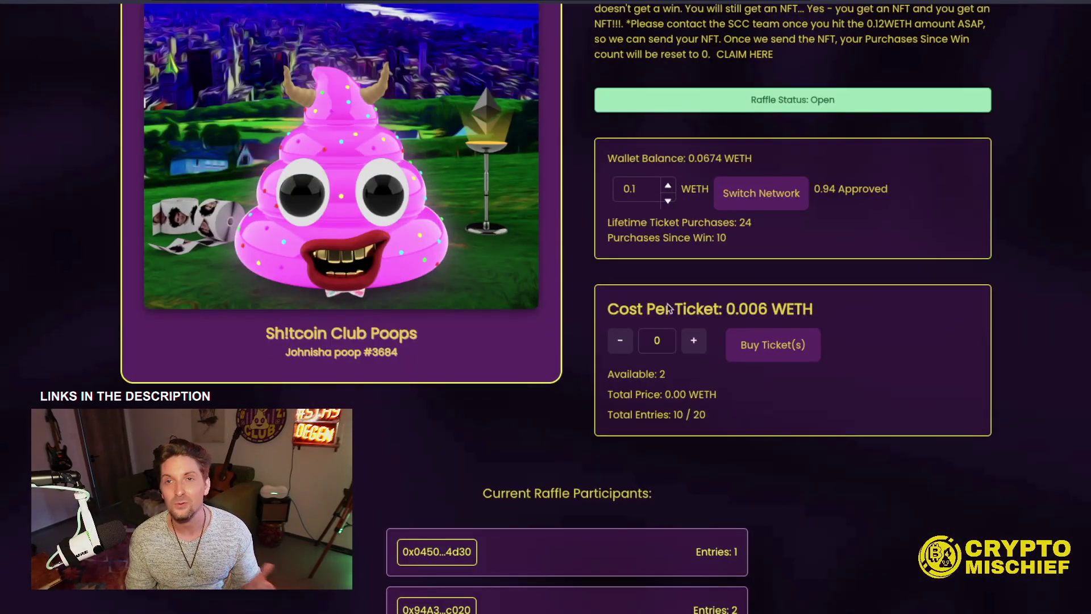
scroll(591, 324, "up", 5)
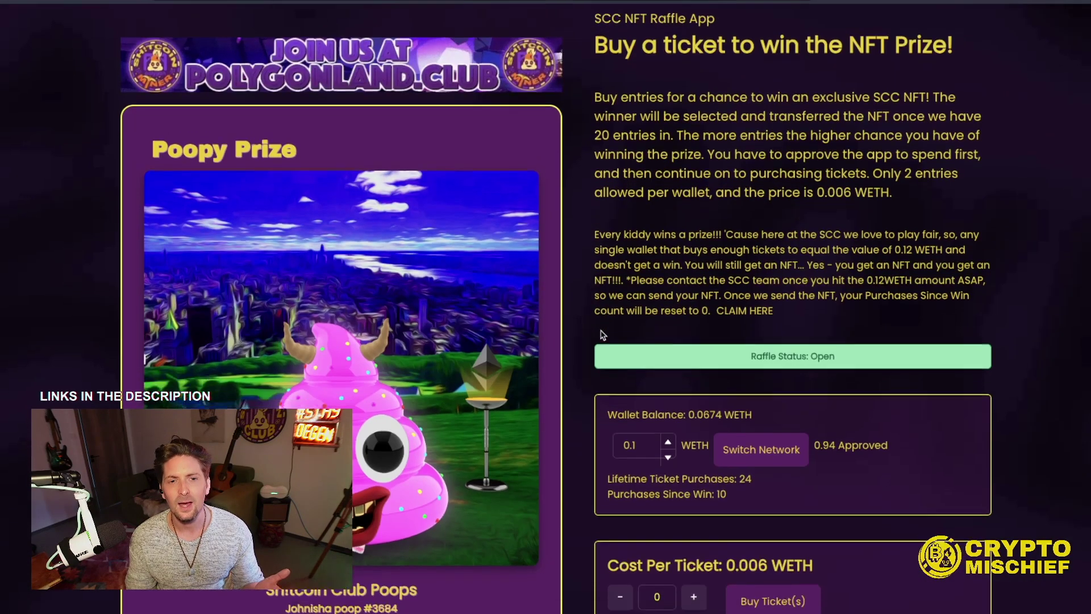
scroll(603, 335, "down", 2)
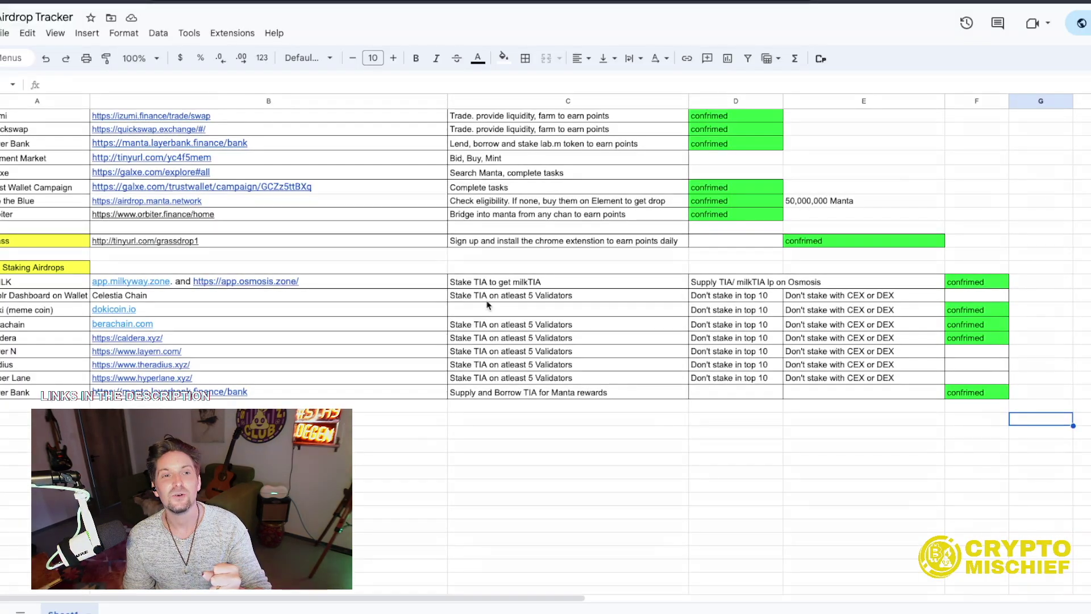
Return to the Airdrop Tracker spreadsheet and review the listed airdrop projects from its first section to its last
scroll(487, 305, "up", 15)
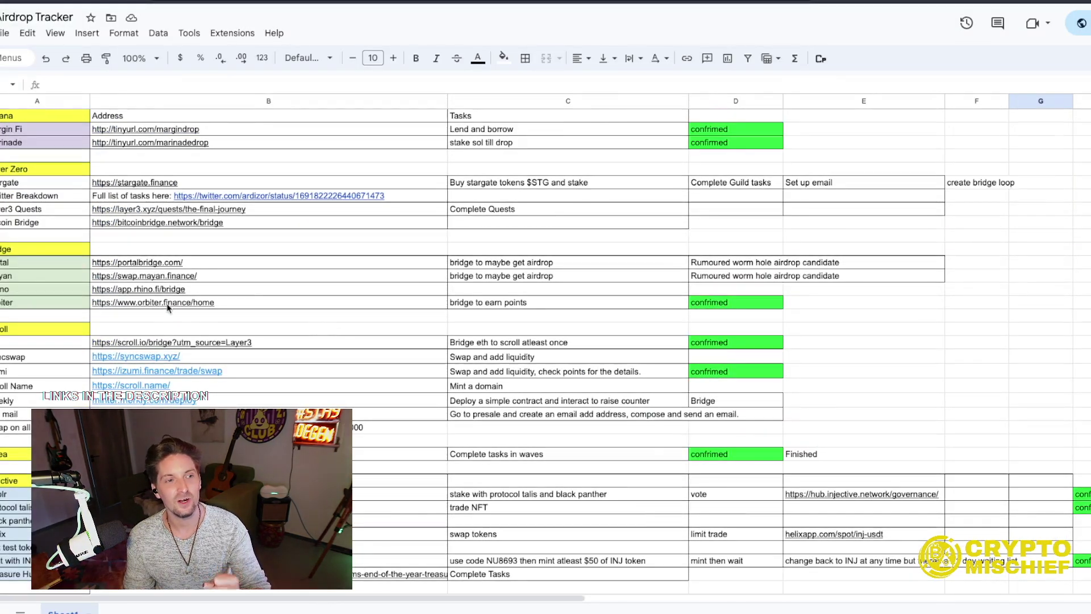
scroll(170, 312, "down", 2)
scroll(95, 289, "down", 5)
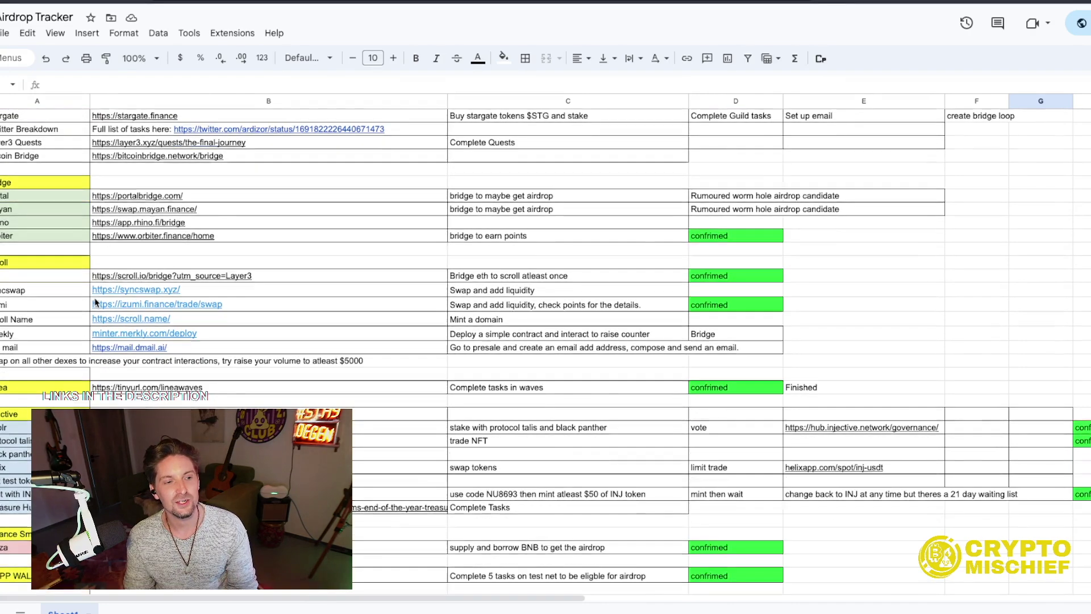
scroll(95, 302, "down", 3)
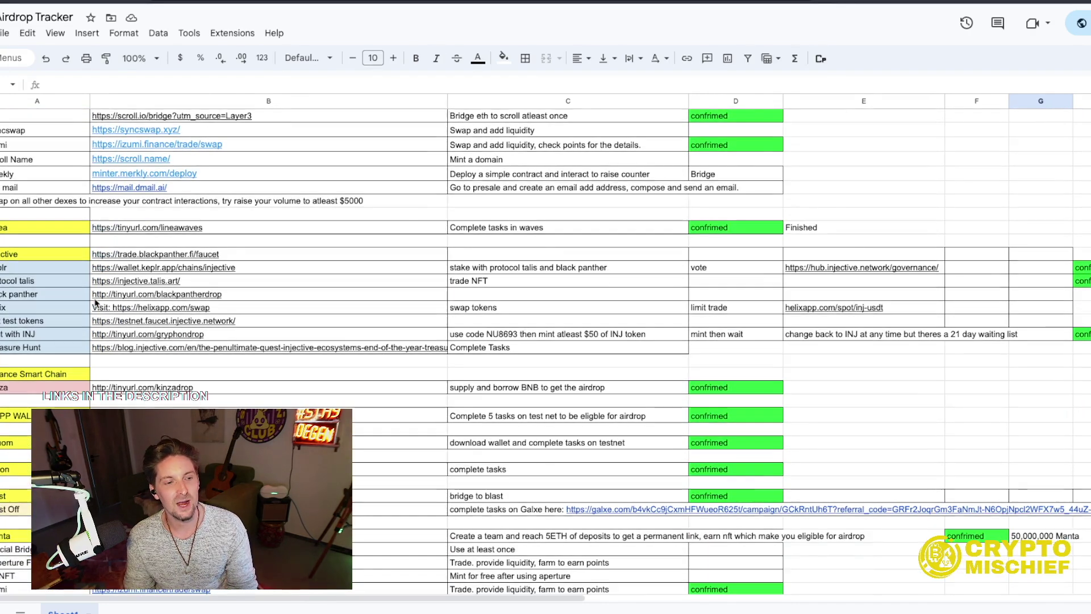
scroll(94, 302, "down", 8)
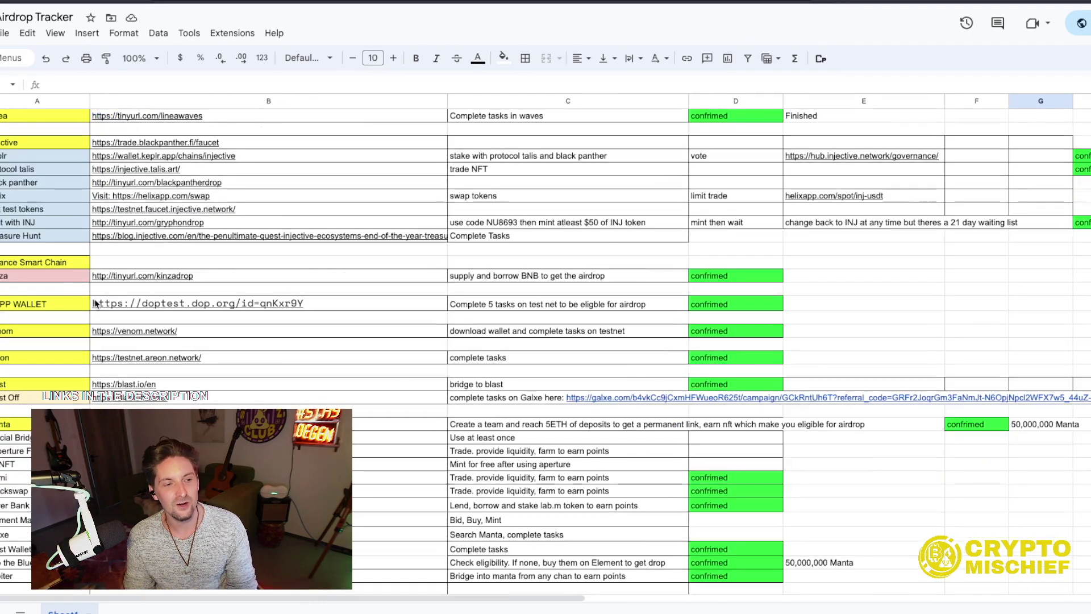
scroll(95, 304, "down", 12)
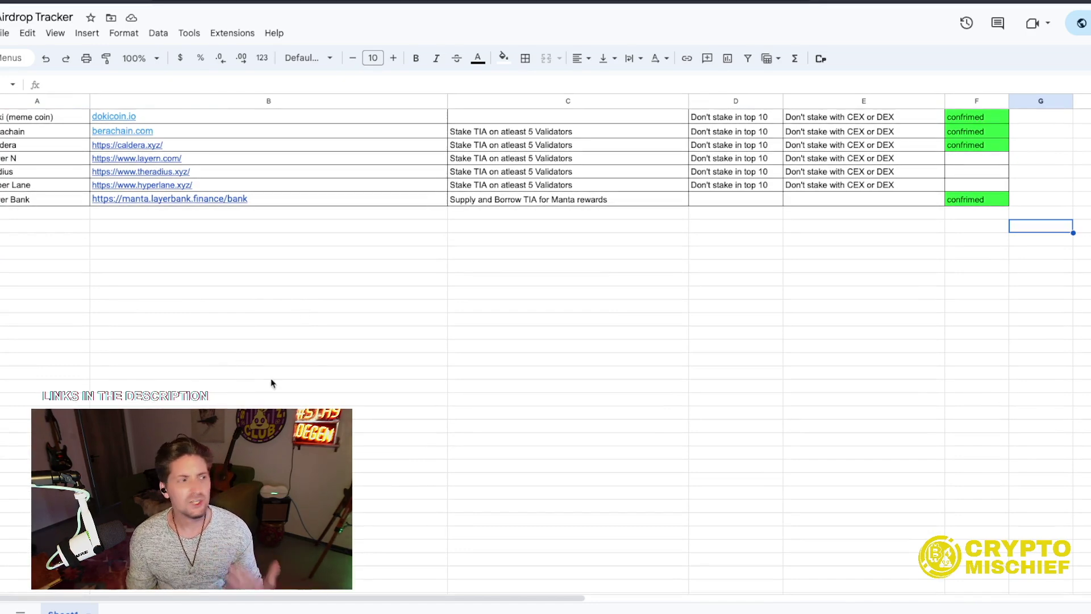
scroll(443, 247, "up", 15)
scroll(444, 253, "up", 2)
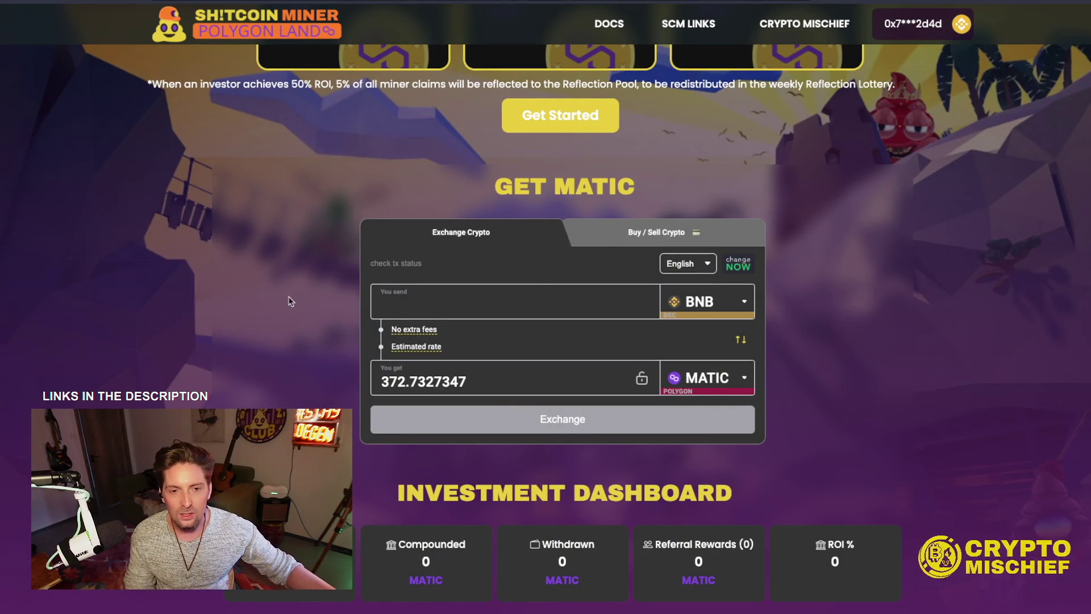
Choose TIA (Celestia) as the currency to receive in the crypto exchange widget
left_click(504, 309)
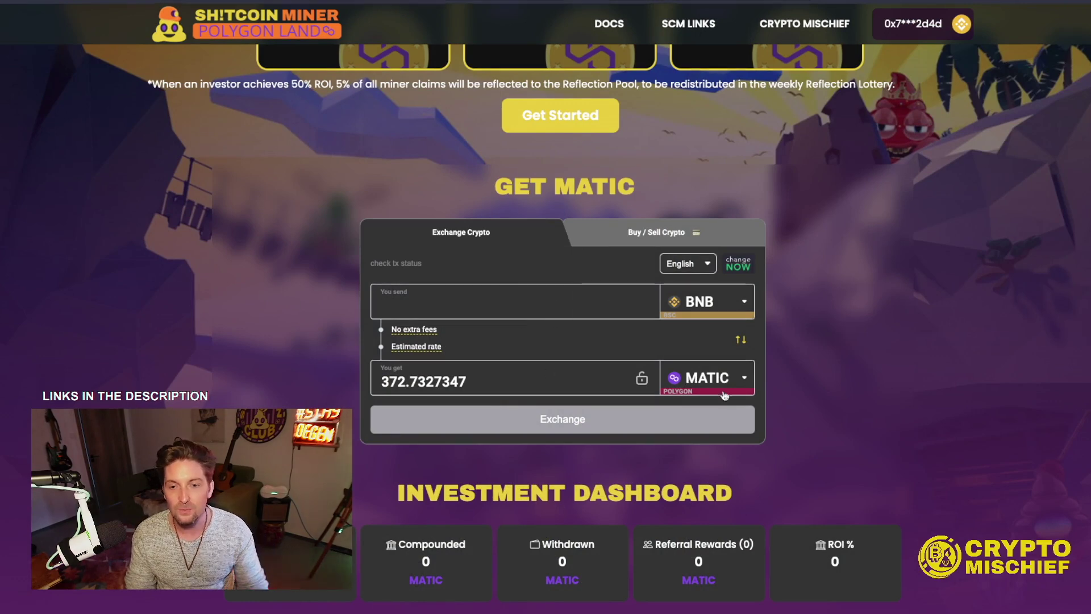
left_click(732, 377)
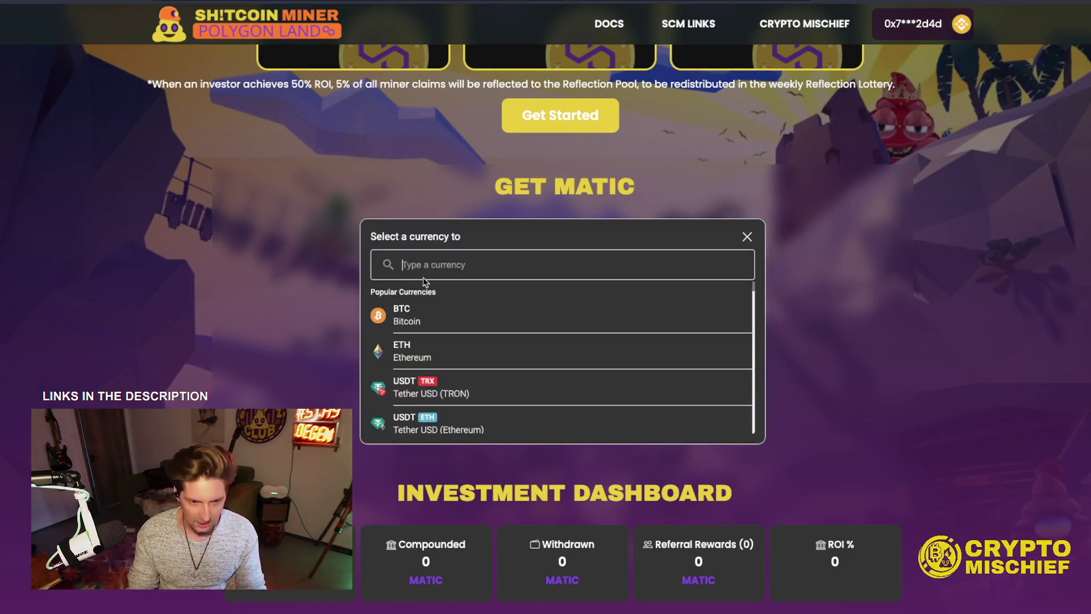
type("tia")
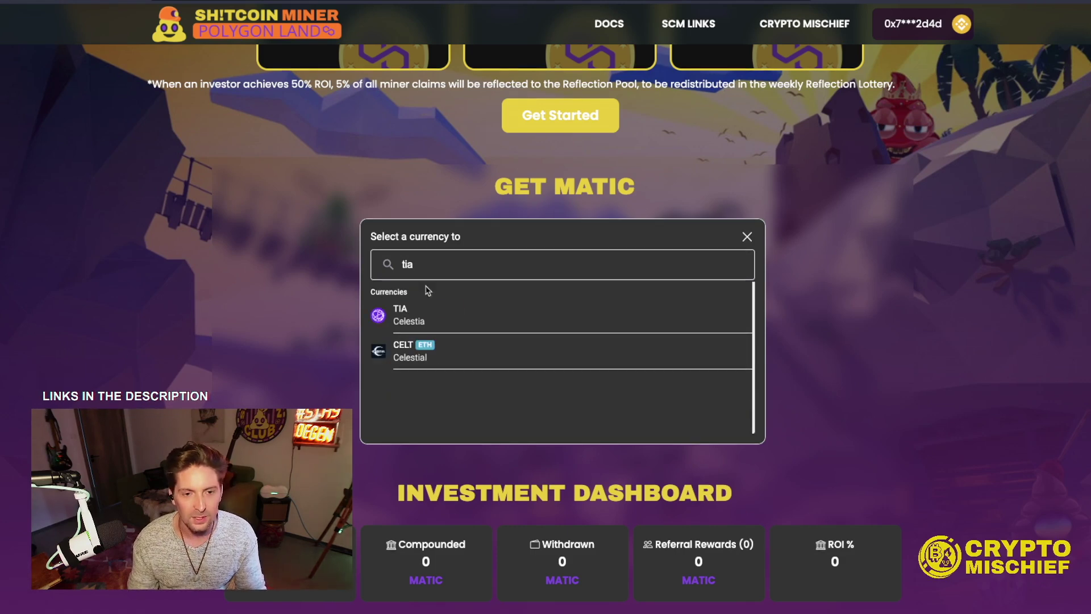
left_click(437, 313)
Check the BNB balance in the wallet, enter 0.5 BNB as the amount to send and start the exchange
left_click(529, 301)
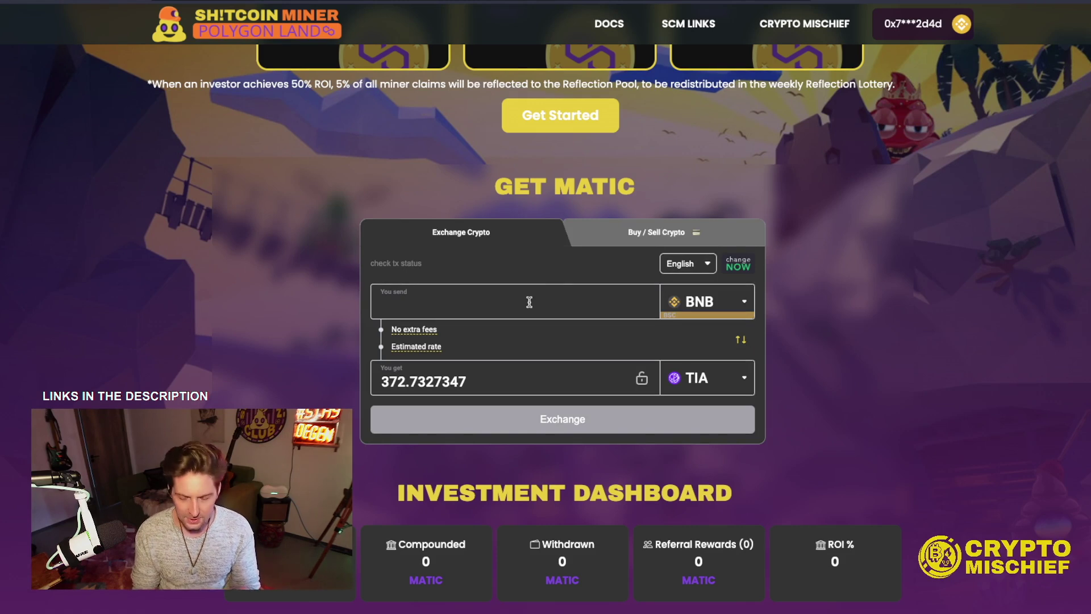
left_click(888, 3)
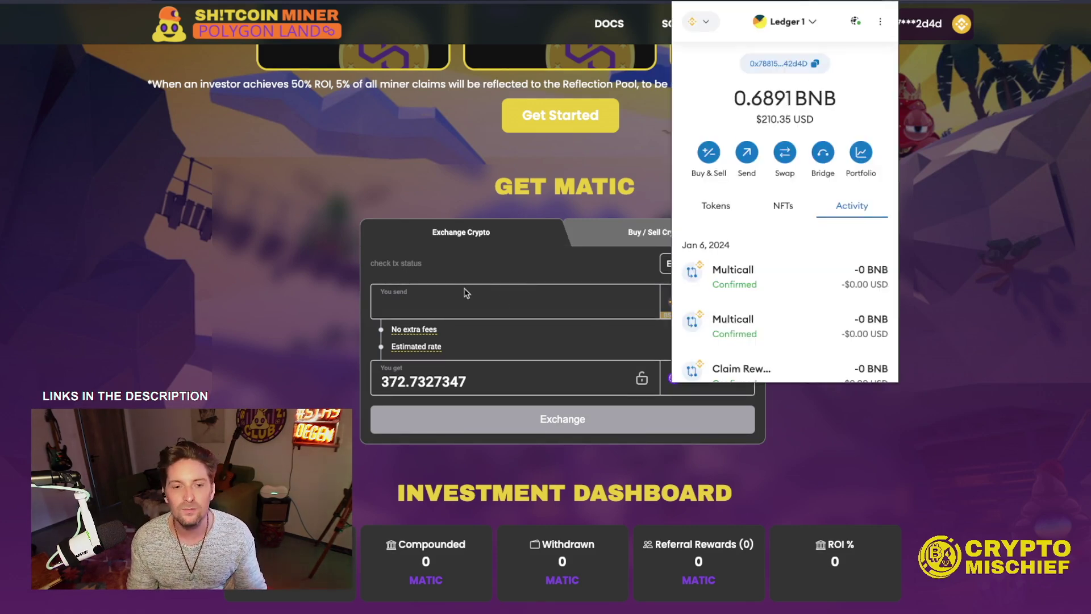
left_click(461, 305)
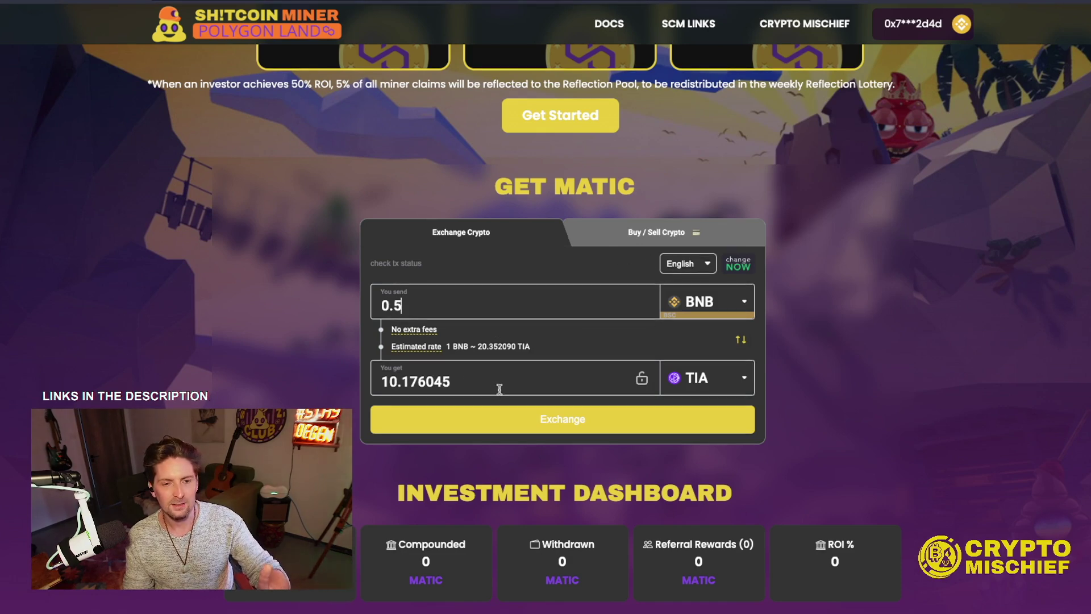
left_click(437, 420)
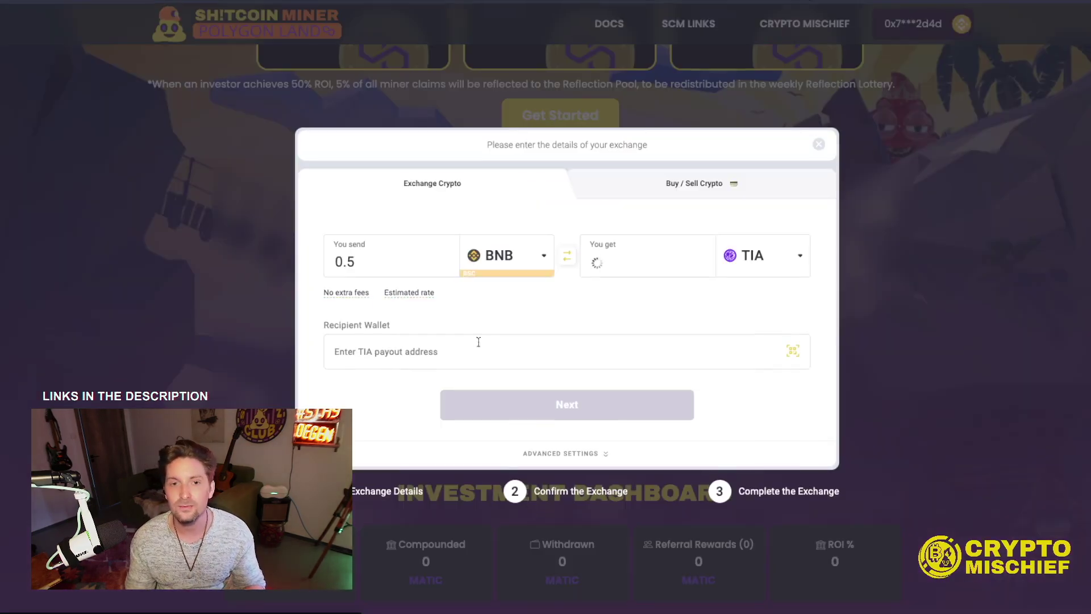
Copy the Celestia address from the Keplr wallet into the TIA payout address and confirm the exchange
left_click(364, 360)
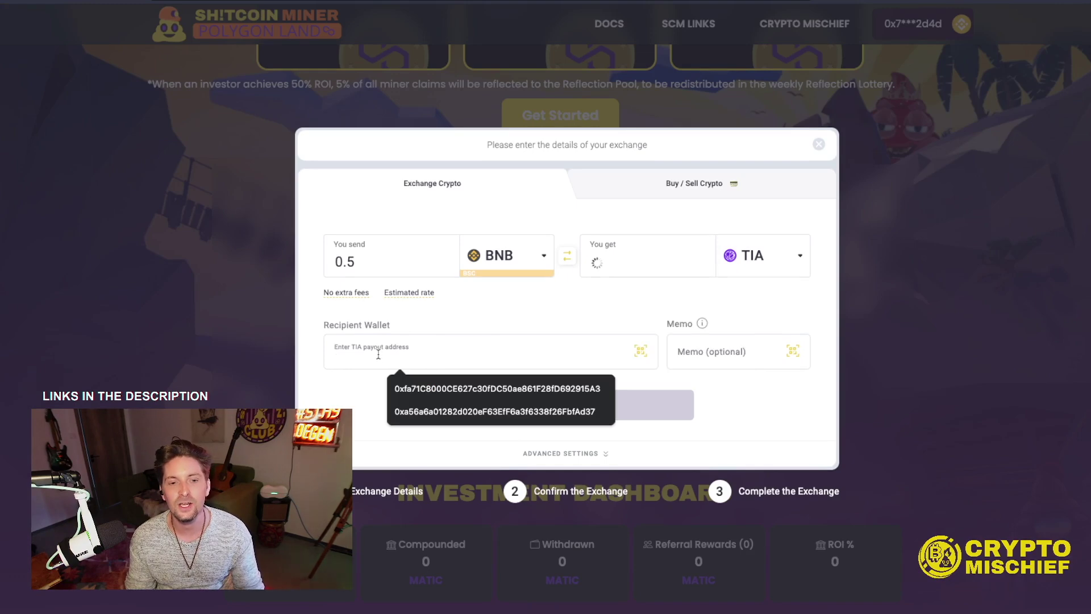
left_click(950, 4)
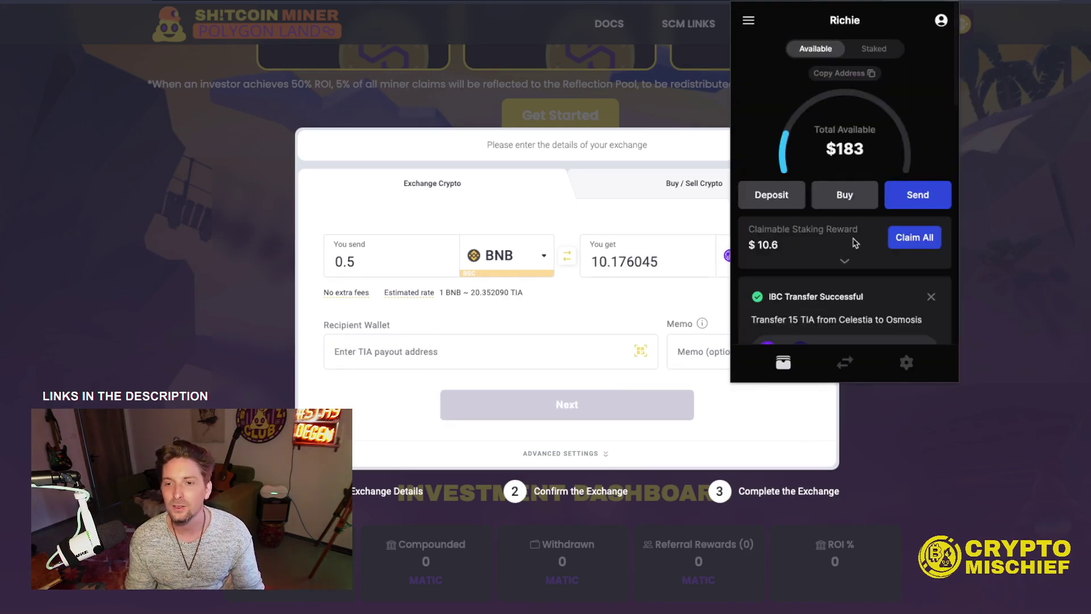
scroll(836, 286, "down", 2)
scroll(842, 170, "up", 2)
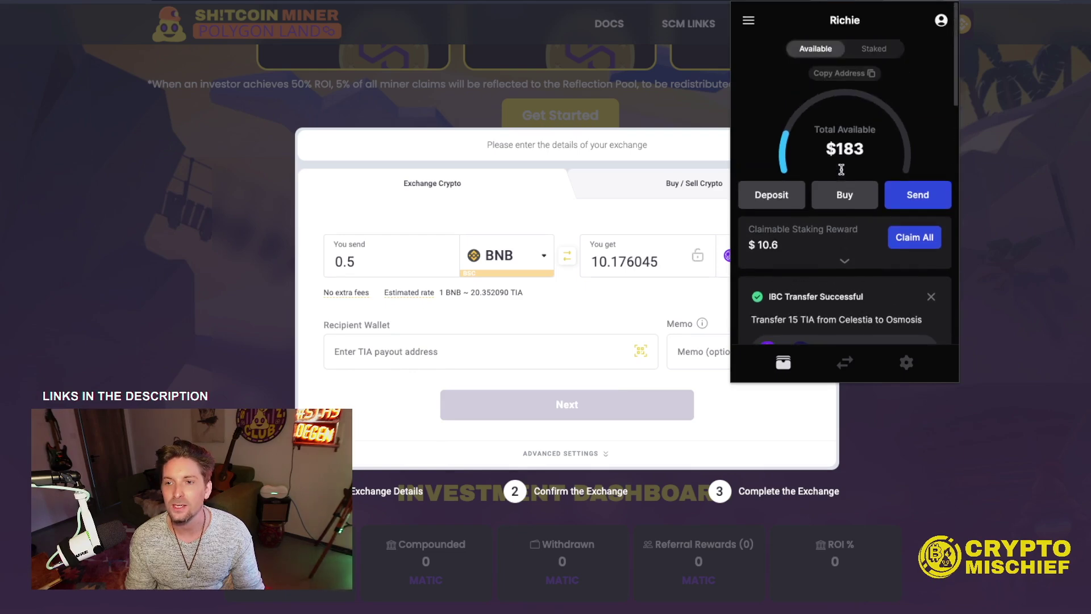
left_click(777, 197)
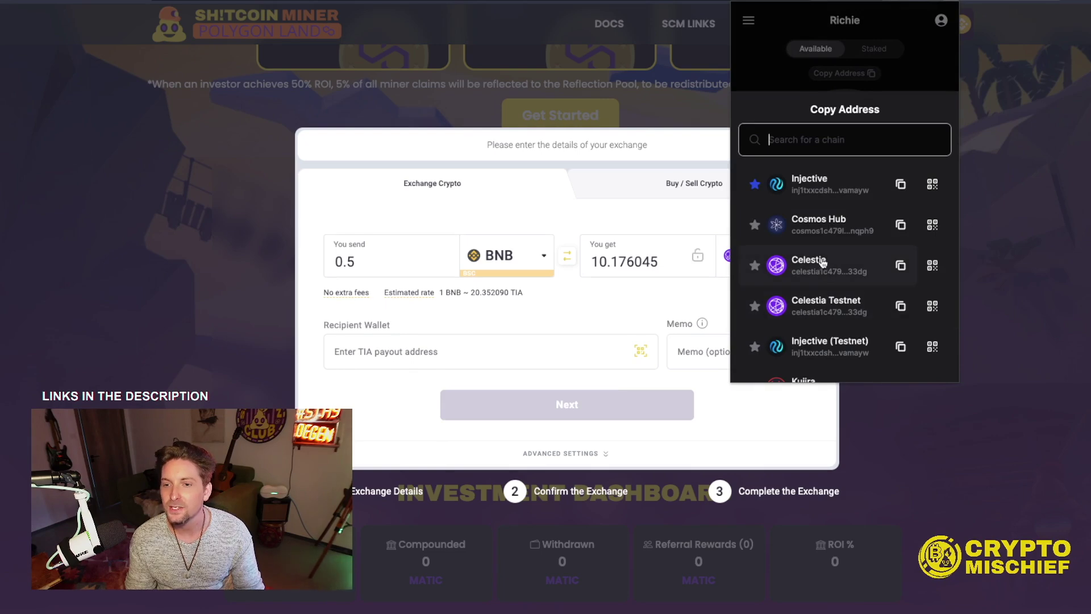
left_click(895, 265)
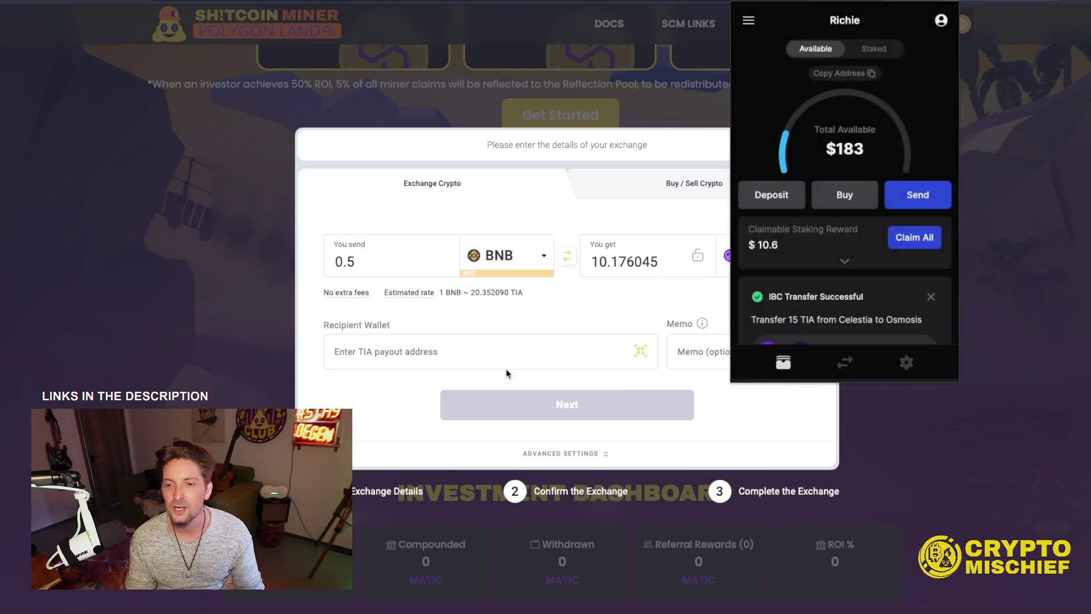
left_click(415, 354)
left_click(415, 354)
key("ctrl+v")
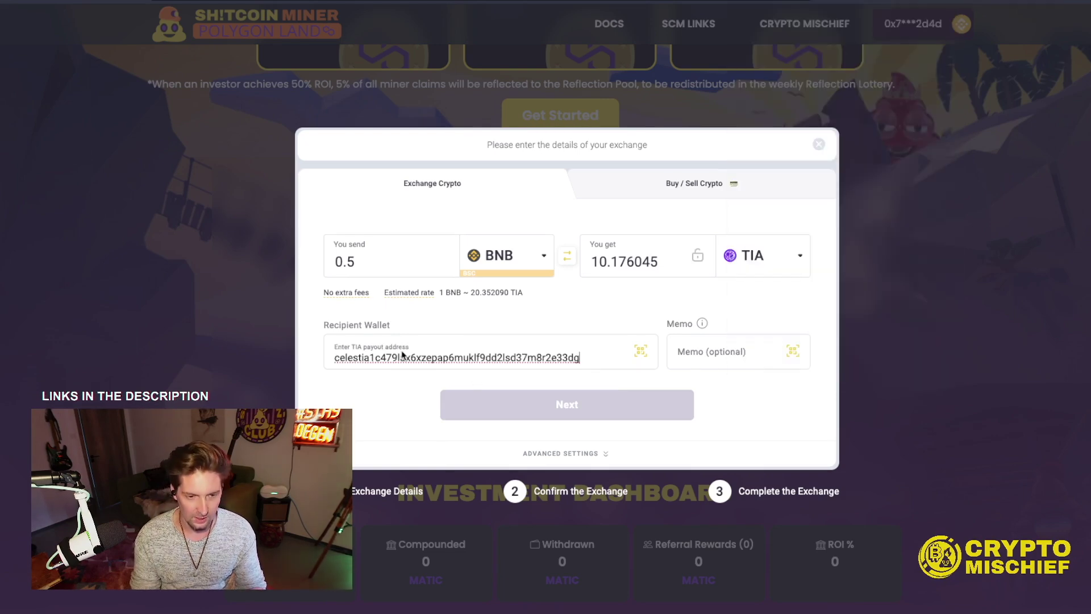
left_click(562, 414)
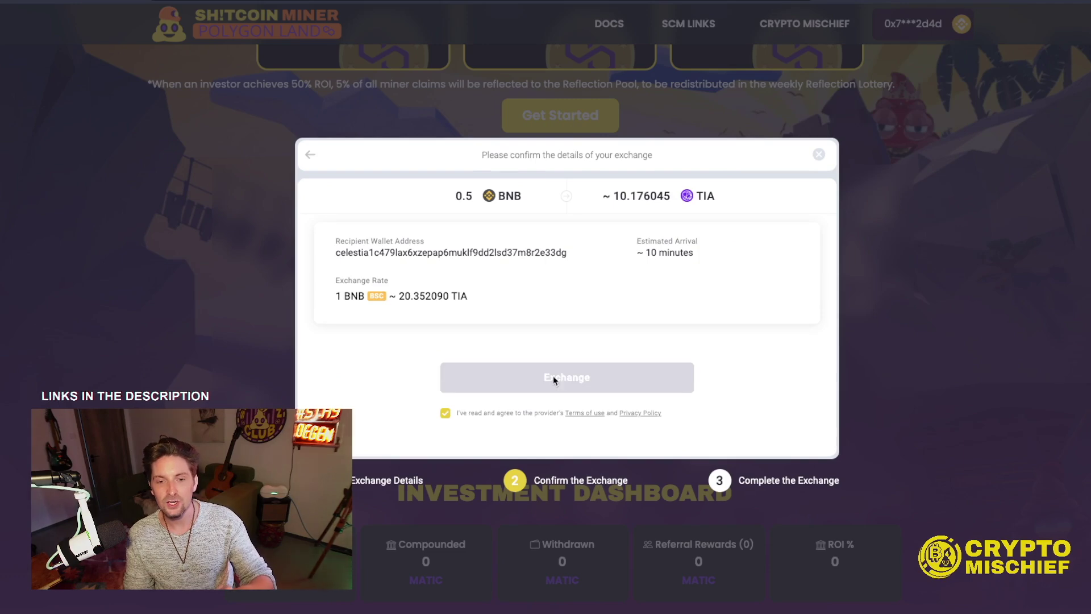
left_click(565, 389)
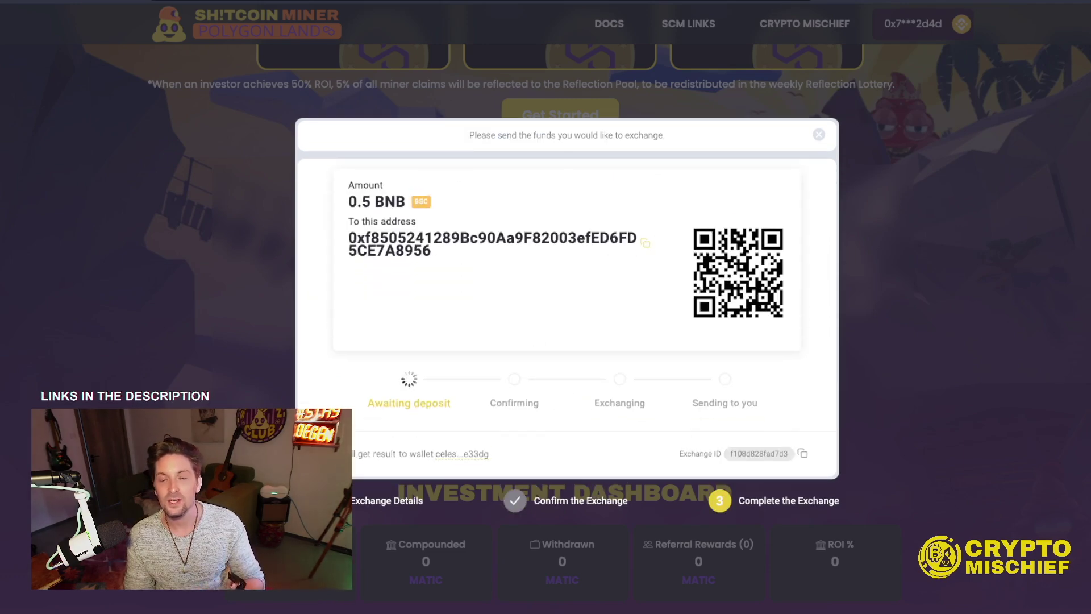
Send 0.5 BNB from the Ledger 1 wallet account to the exchange's deposit address and confirm the transaction
left_click(897, 0)
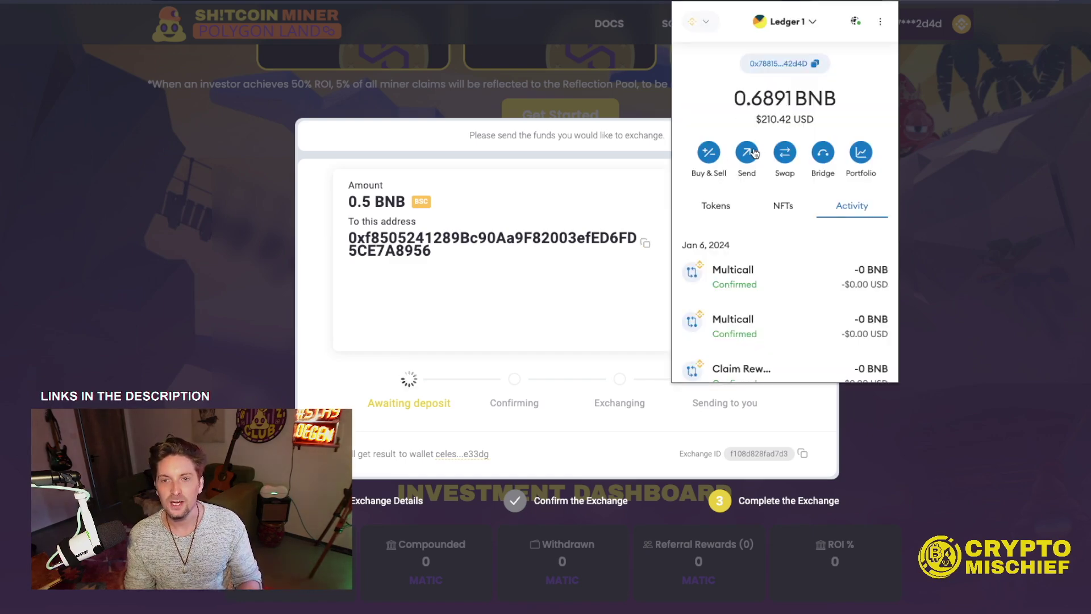
left_click(747, 152)
key("ctrl+v")
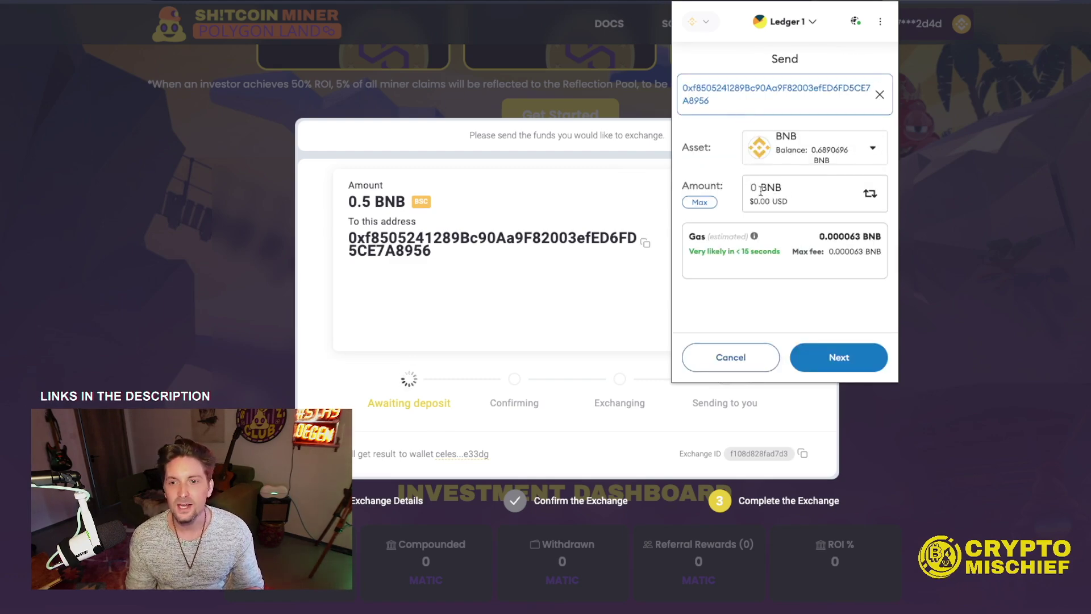
type("0.5")
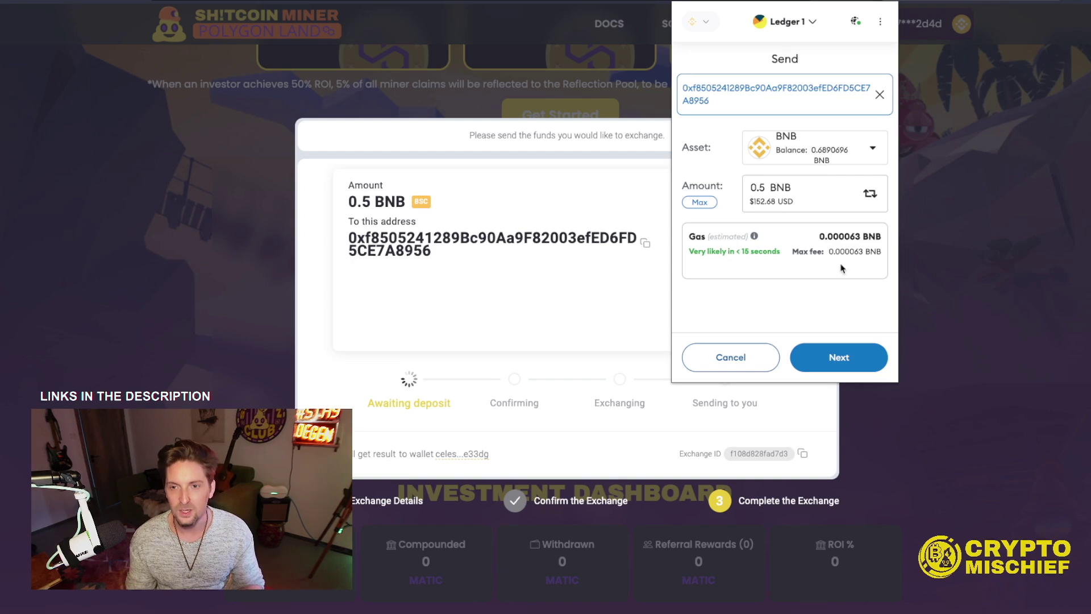
left_click(839, 359)
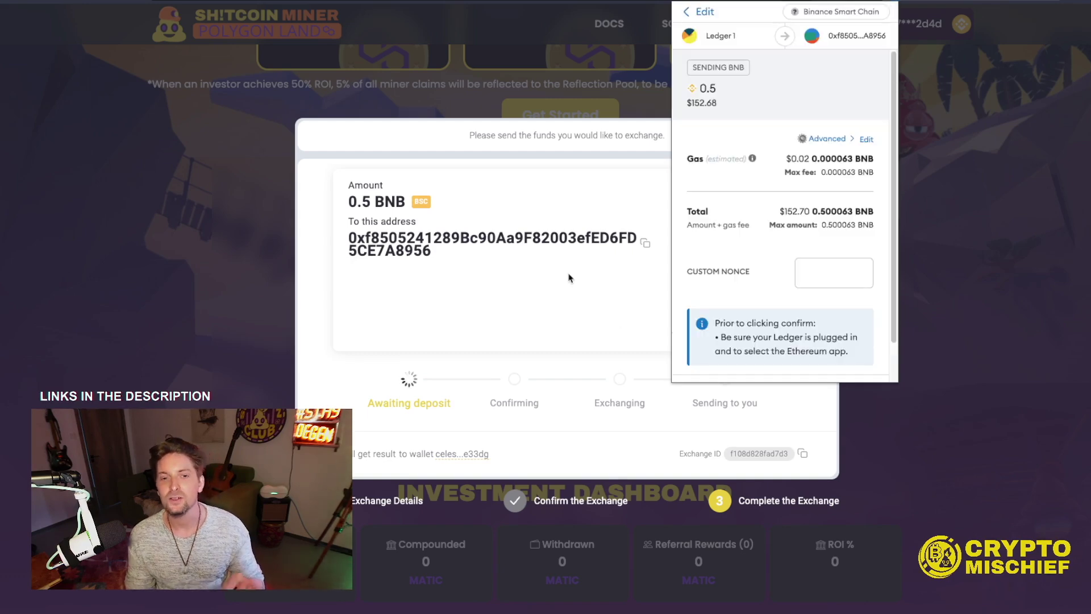
scroll(754, 243, "down", 1)
scroll(755, 243, "down", 2)
left_click(830, 357)
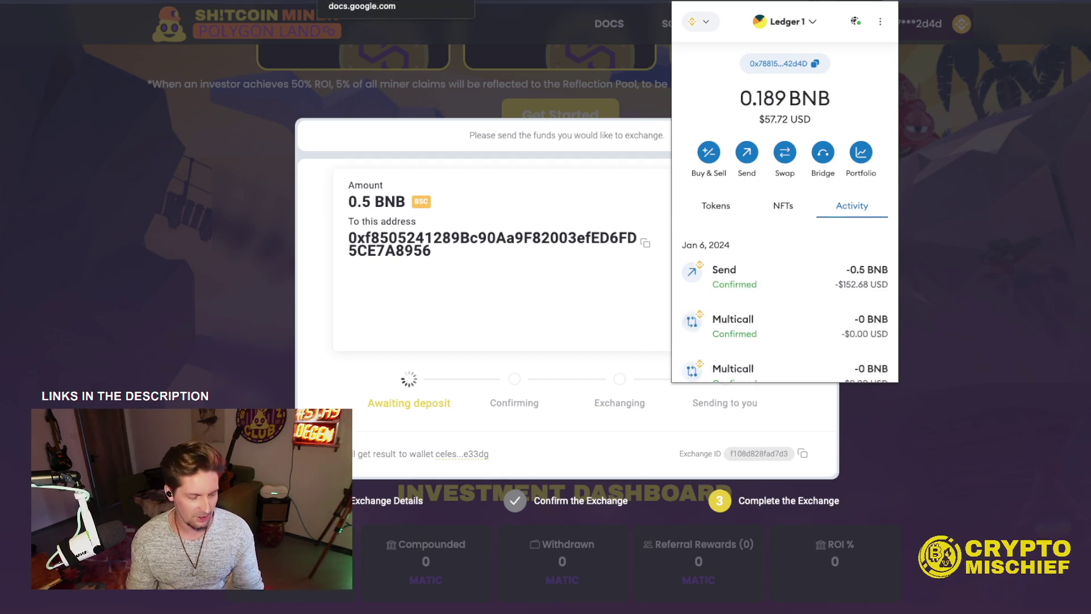
Switch to the Airdrop Tracker spreadsheet and open the app.milkyway.zone link in the Staking Airdrops section
left_click(363, 2)
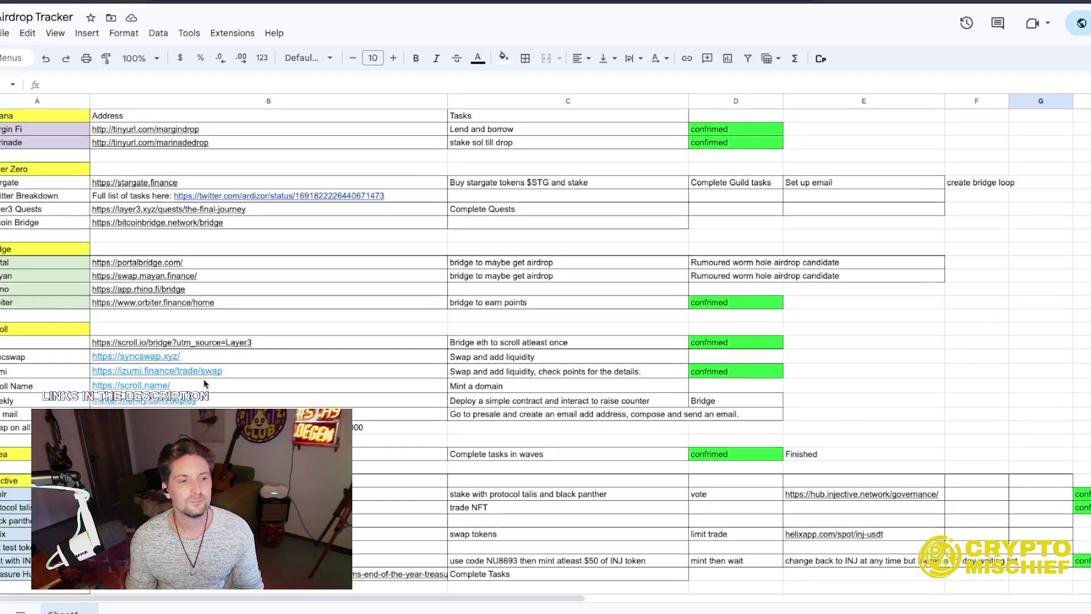
scroll(218, 384, "down", 3)
scroll(218, 384, "down", 8)
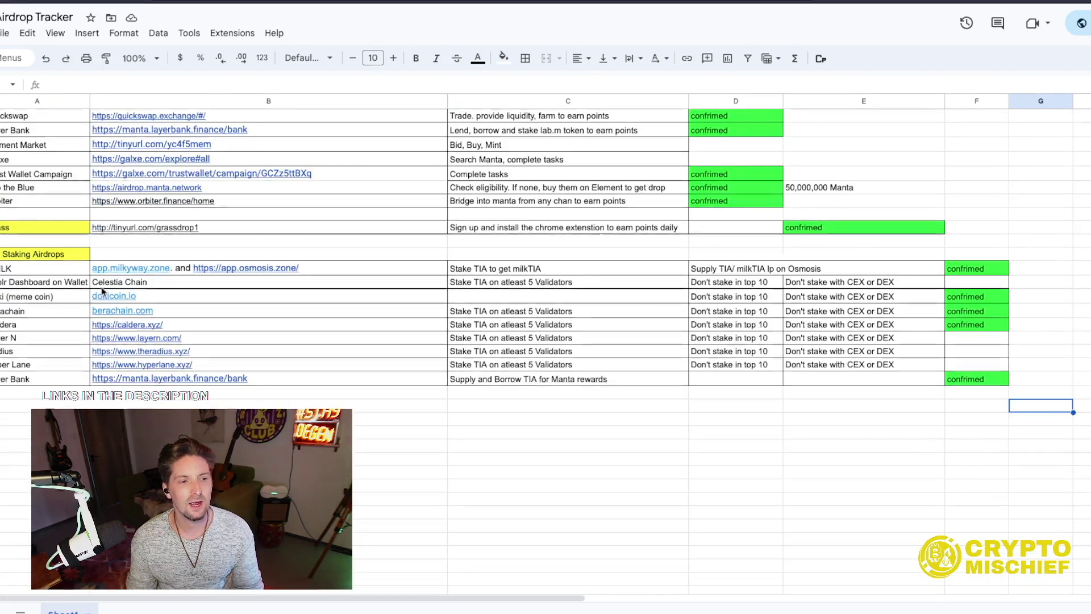
left_click(26, 269)
mouse_move(149, 274)
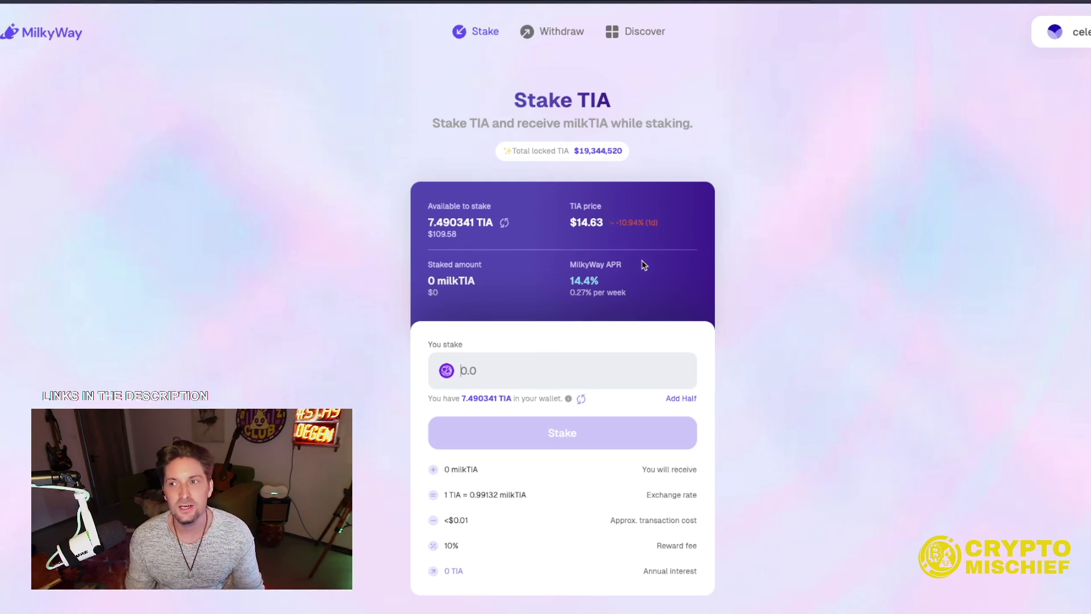
Examine the TIA available to stake and the TIA price on the MilkyWay staking page
scroll(764, 261, "down", 2)
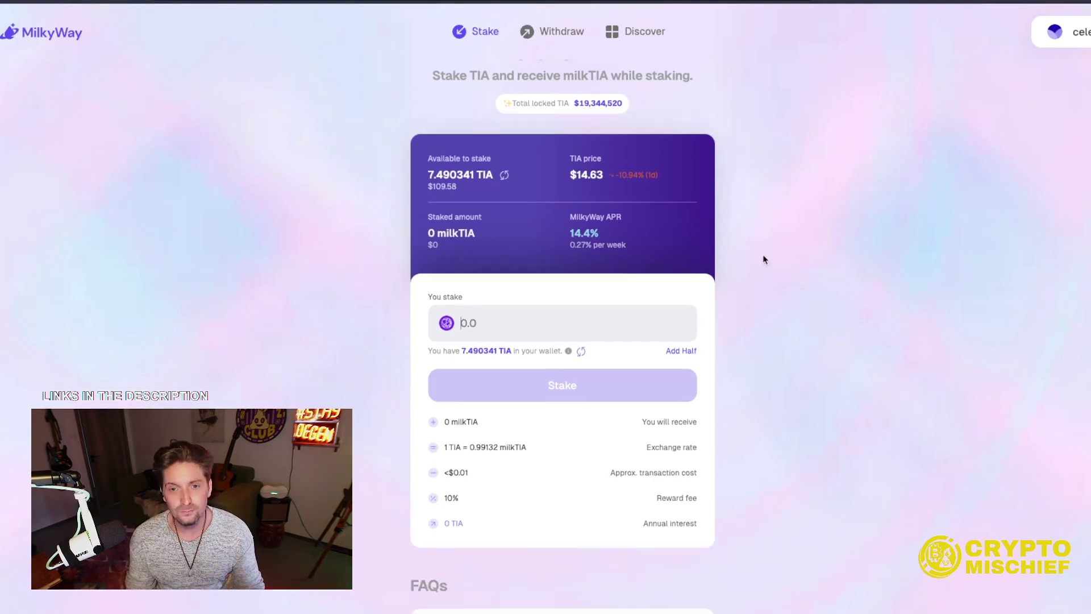
scroll(751, 194, "up", 1)
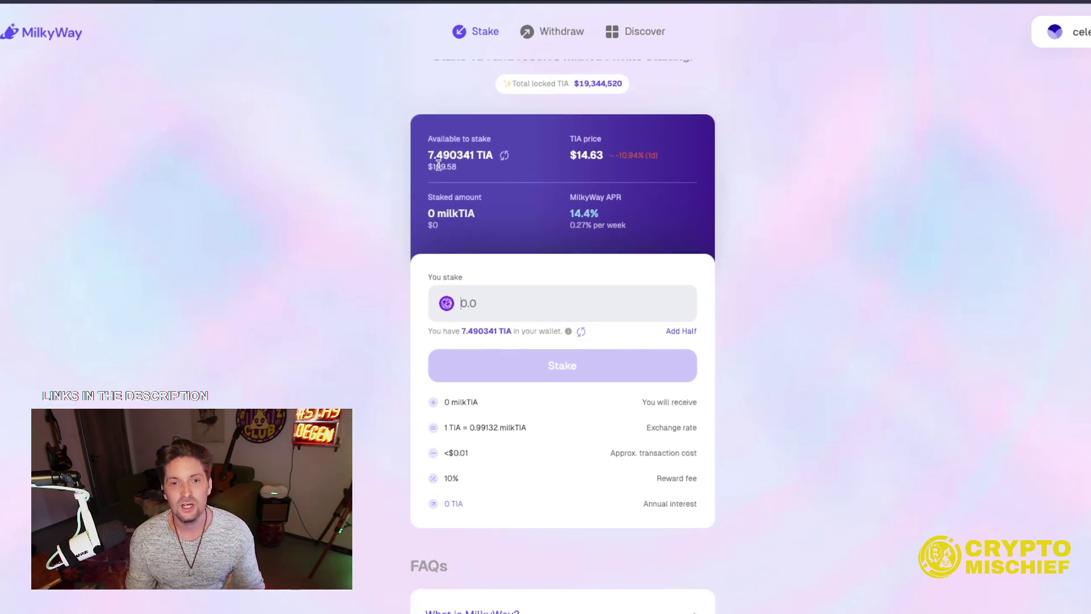
left_click_drag(427, 152, 515, 163)
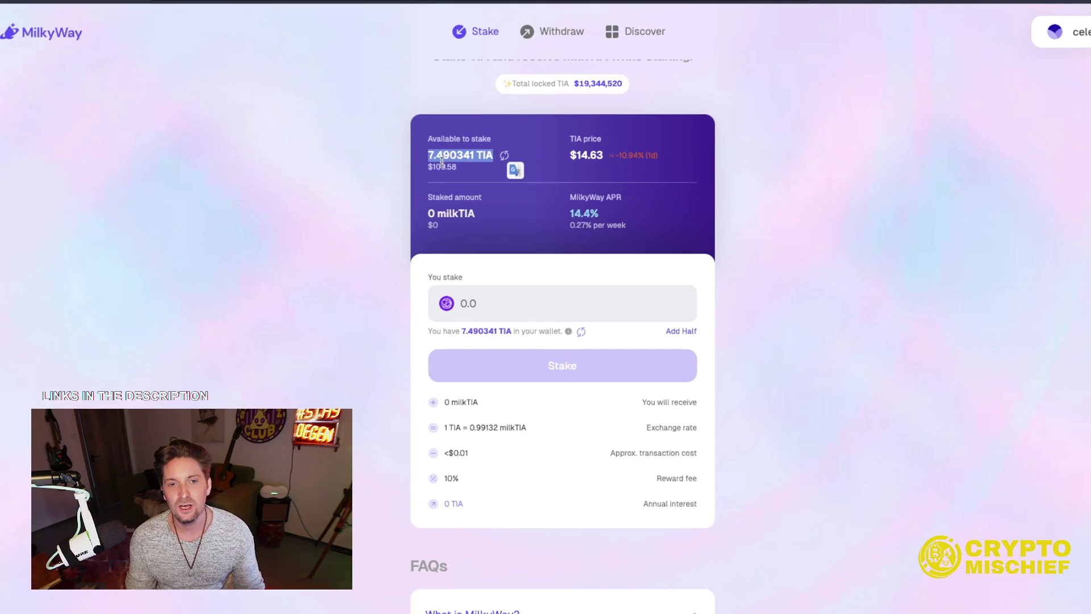
left_click(480, 170)
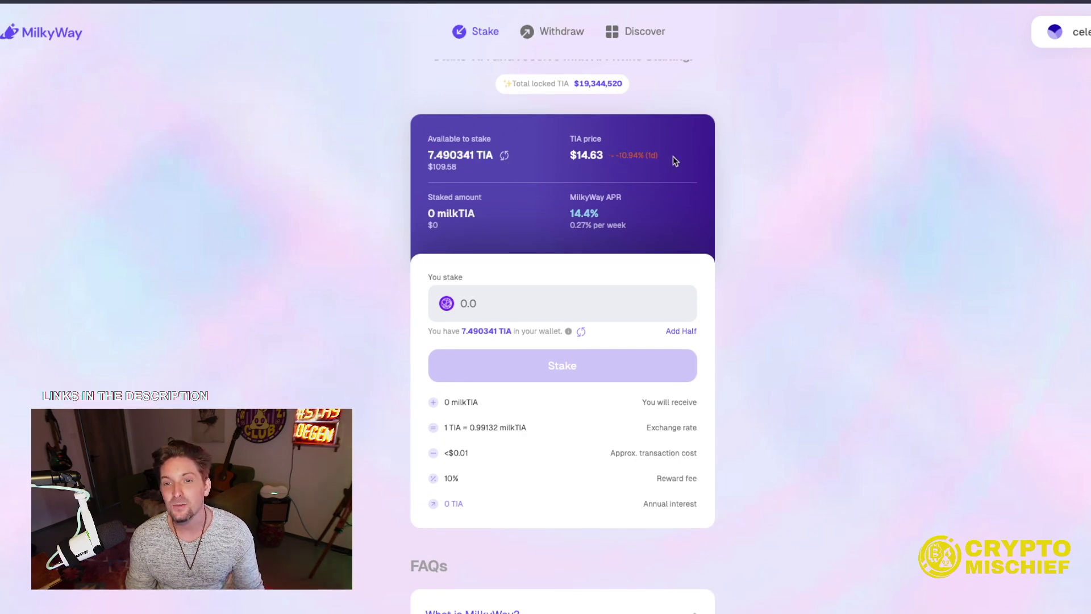
left_click_drag(577, 158, 588, 157)
scroll(787, 238, "down", 1)
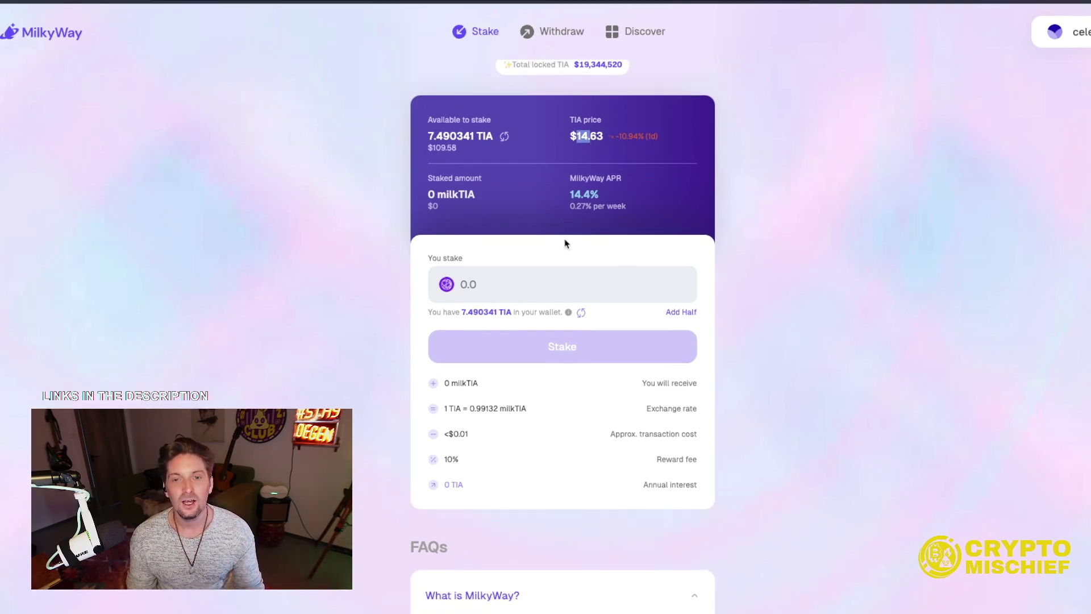
Enter 4 TIA as the MilkyWay stake amount, review the staking details and submit the stake for wallet approval
left_click(544, 278)
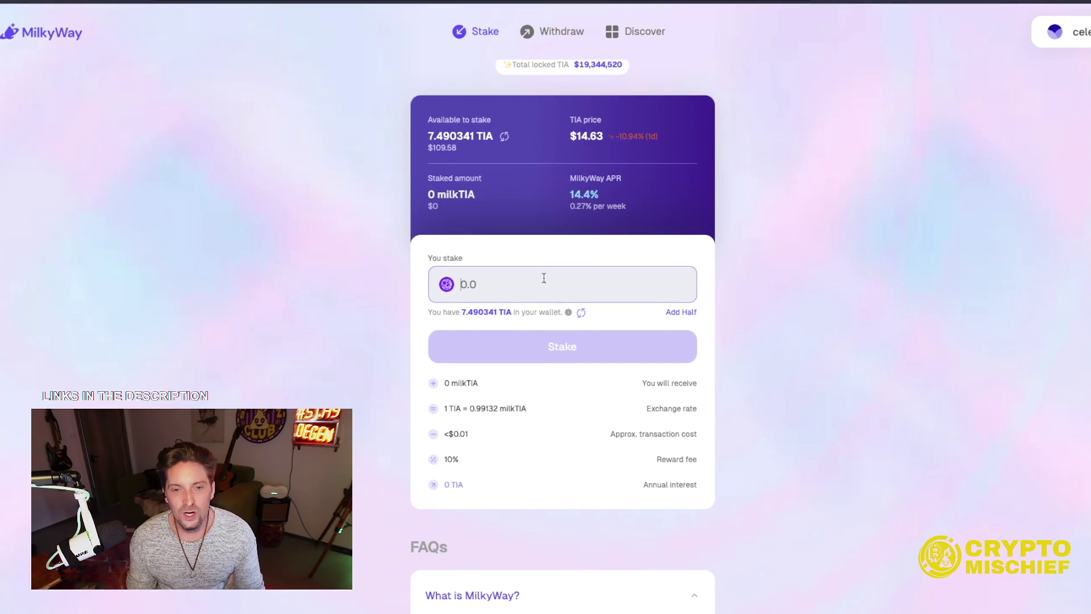
type("4")
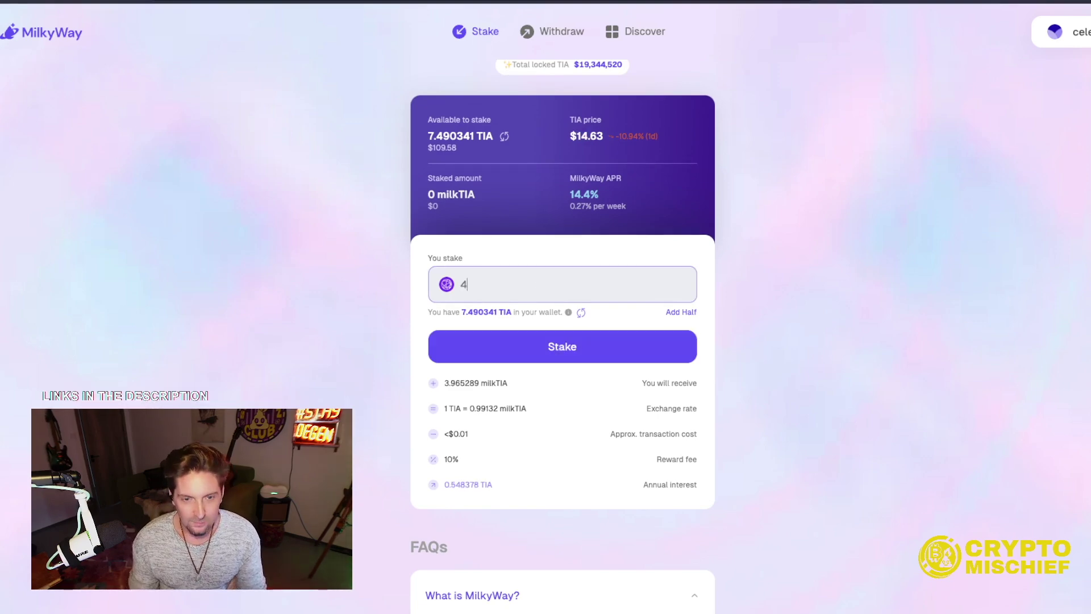
scroll(719, 405, "down", 1)
scroll(684, 343, "down", 2)
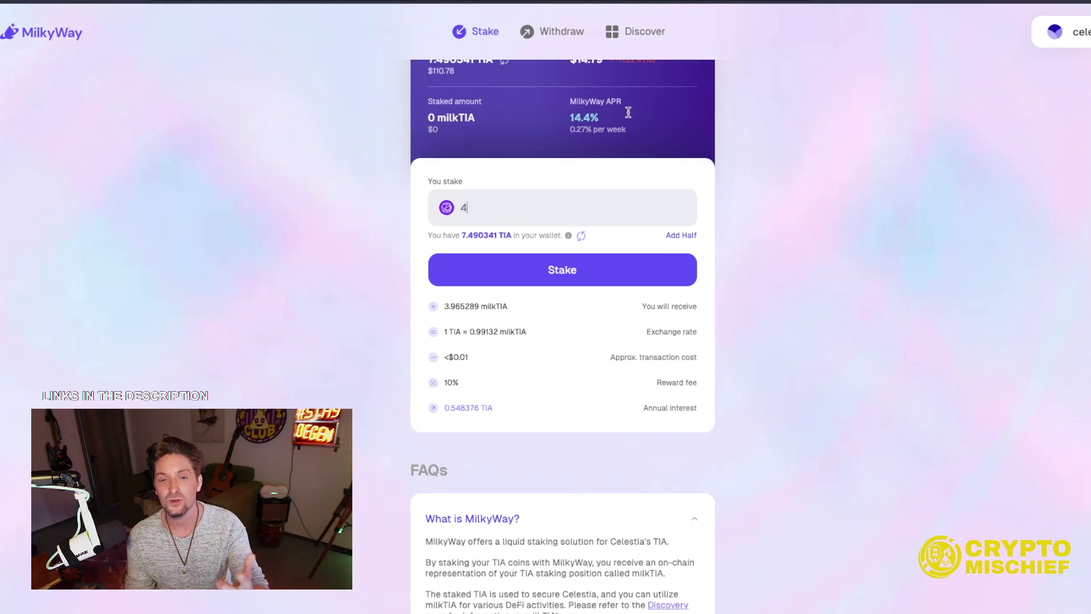
scroll(796, 222, "up", 3)
scroll(799, 263, "down", 1)
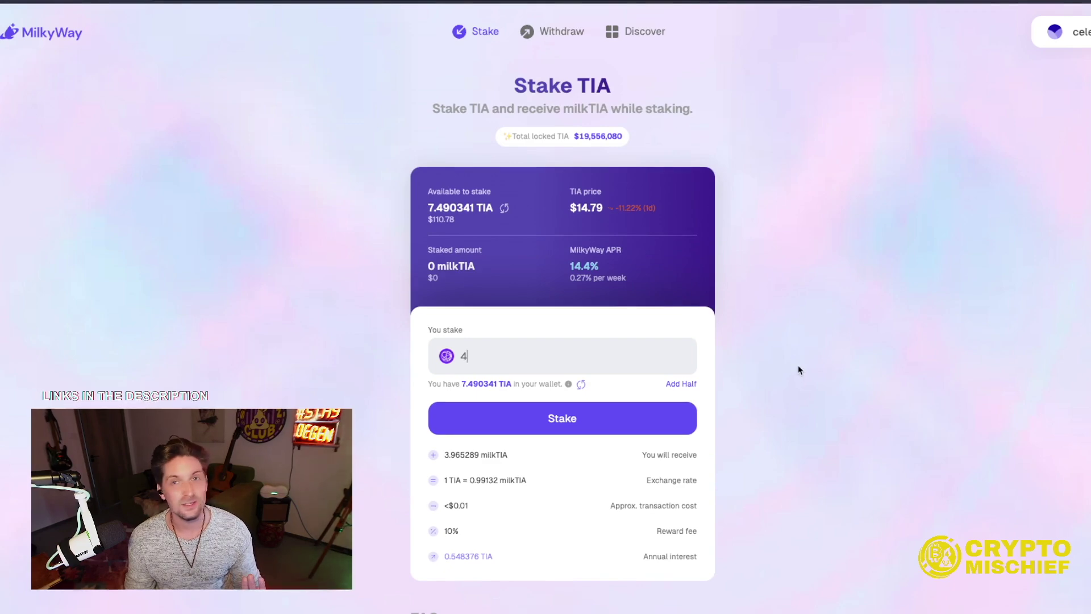
scroll(760, 380, "down", 3)
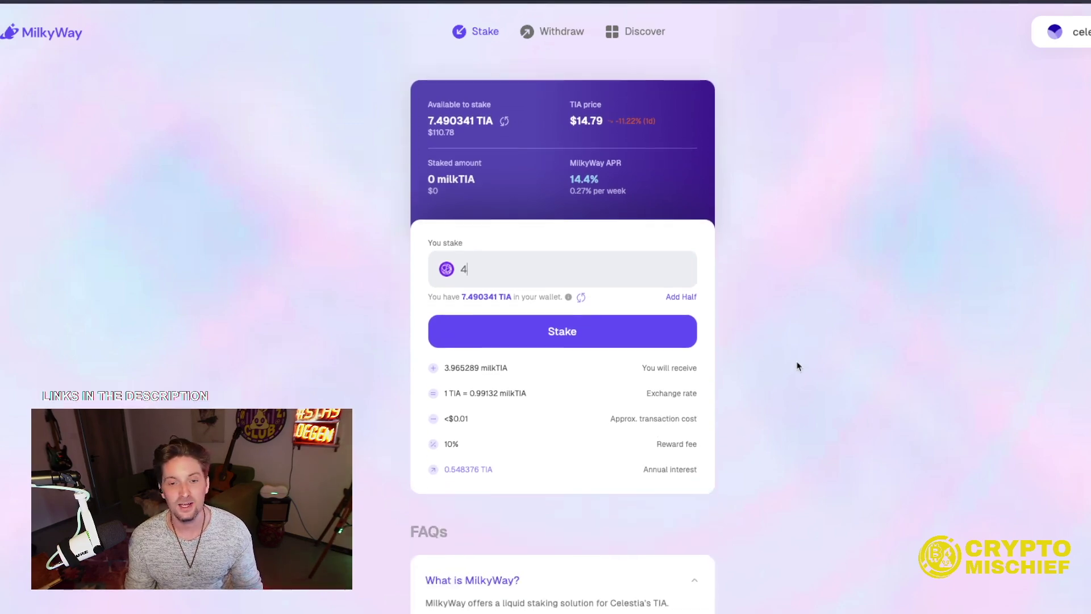
scroll(563, 390, "down", 2)
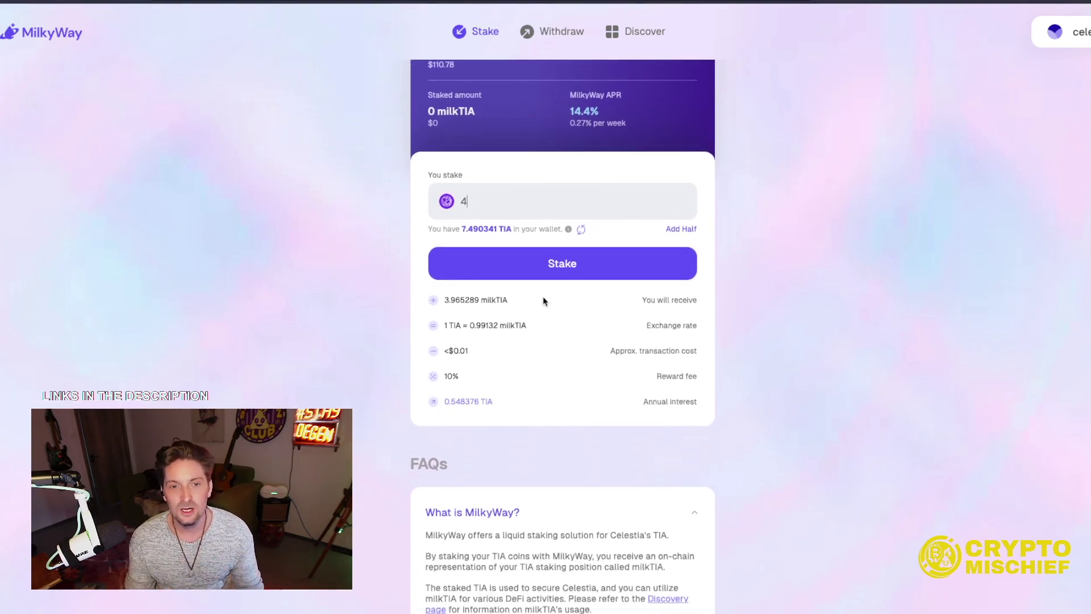
left_click(553, 266)
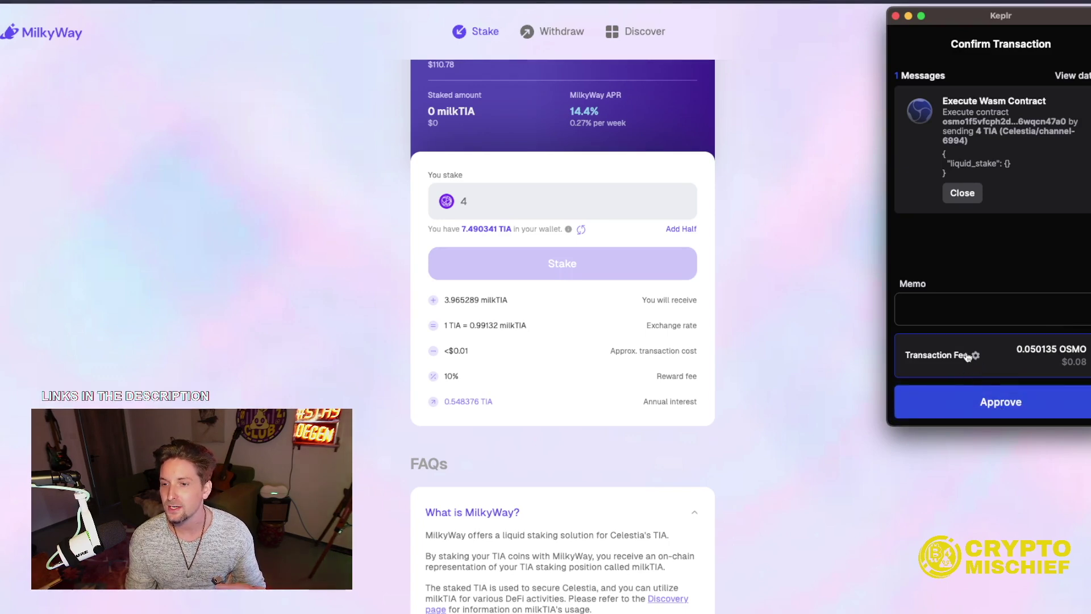
Approve the 4 TIA liquid stake transaction in the wallet
left_click(1019, 403)
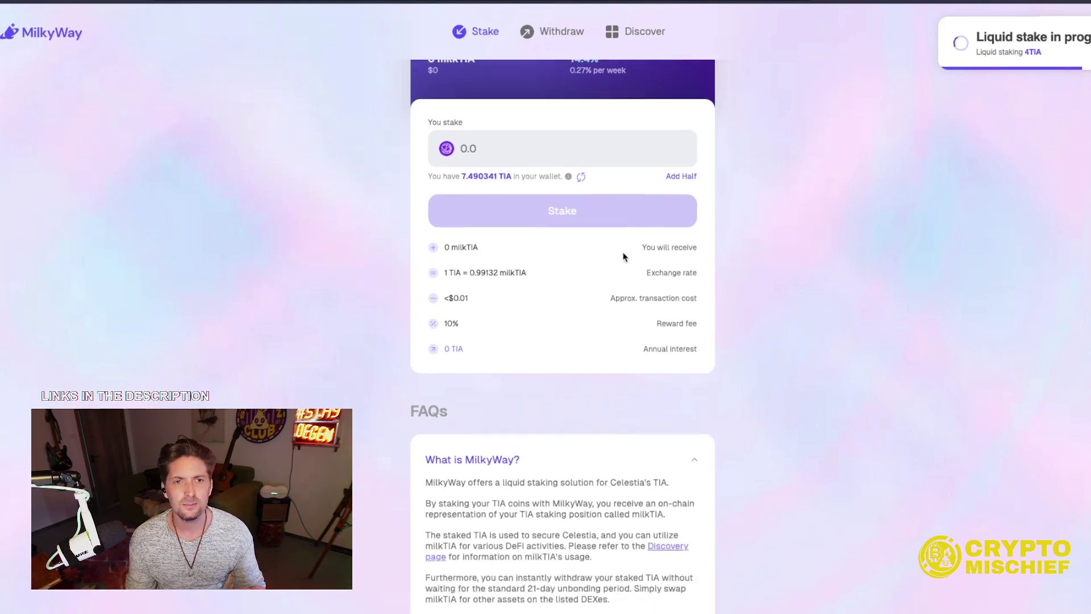
scroll(624, 254, "up", 3)
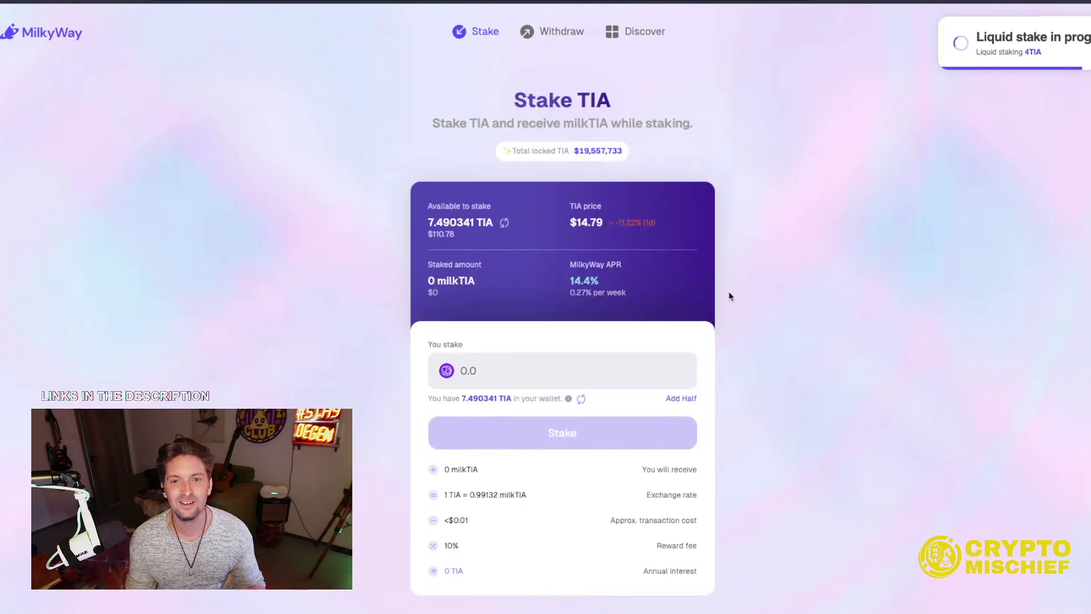
scroll(729, 293, "down", 8)
scroll(731, 290, "up", 8)
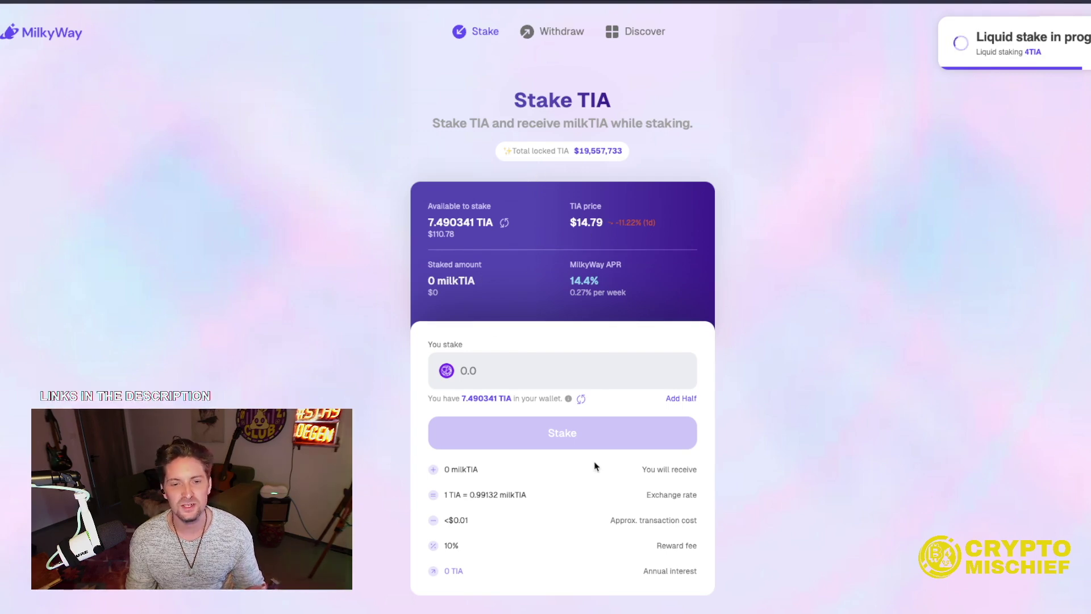
Expand the MilkyWay FAQ entry "How does staking with MilkyWay work?"
scroll(636, 510, "down", 6)
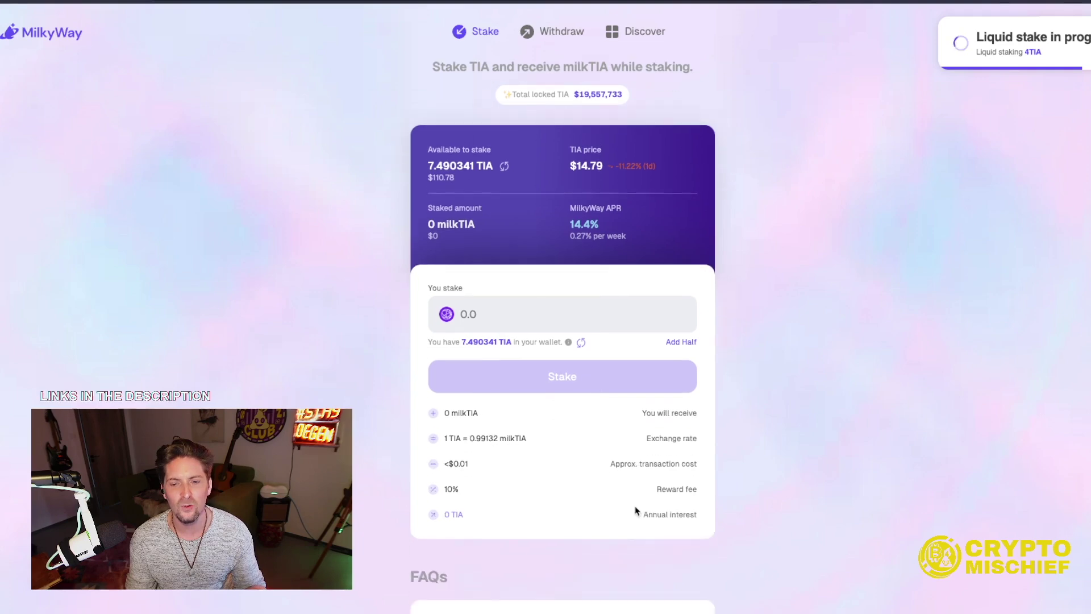
scroll(625, 489, "down", 2)
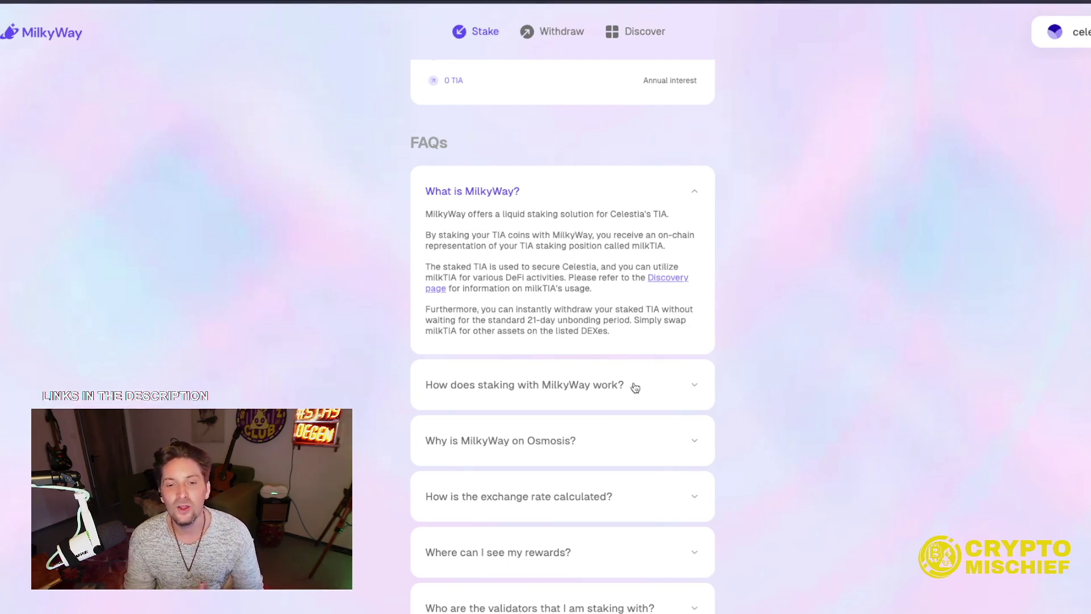
scroll(633, 384, "down", 2)
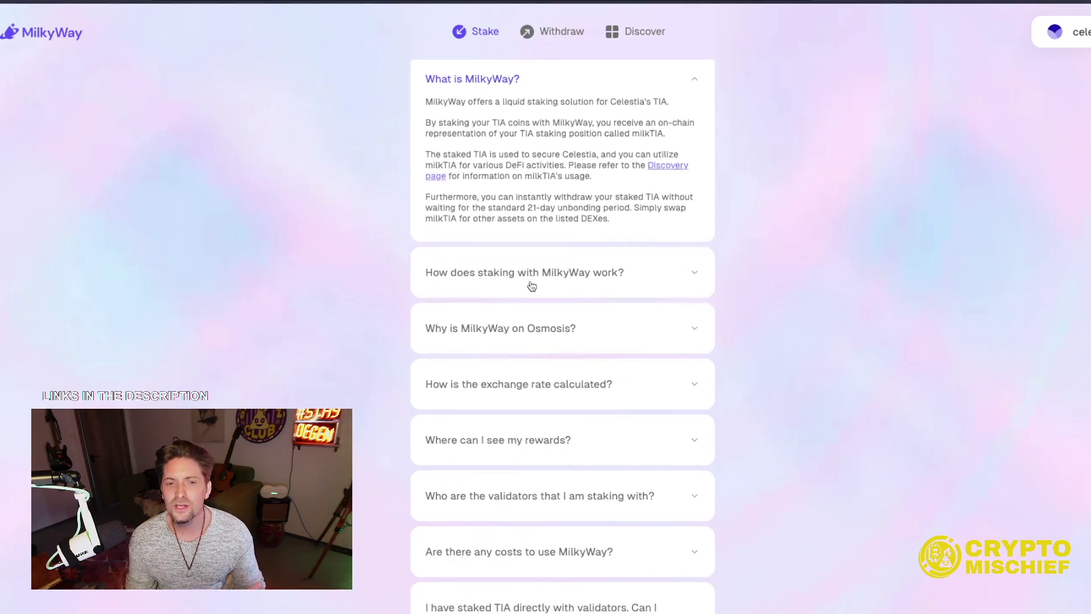
left_click(634, 278)
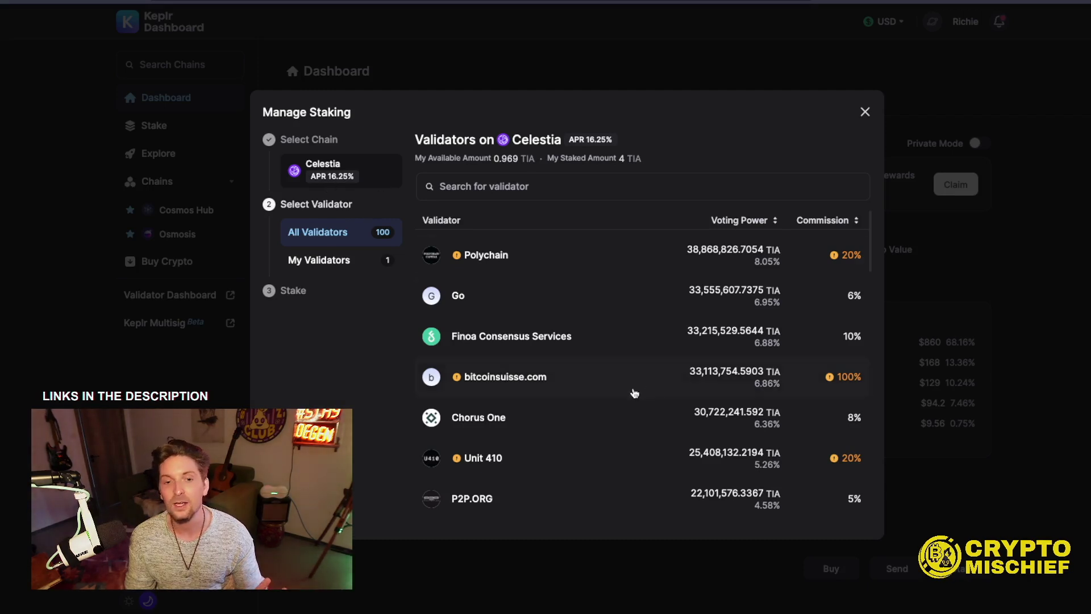
Examine the Celestia validators in the Keplr Dashboard, comparing their voting power and commission
scroll(631, 375, "down", 3)
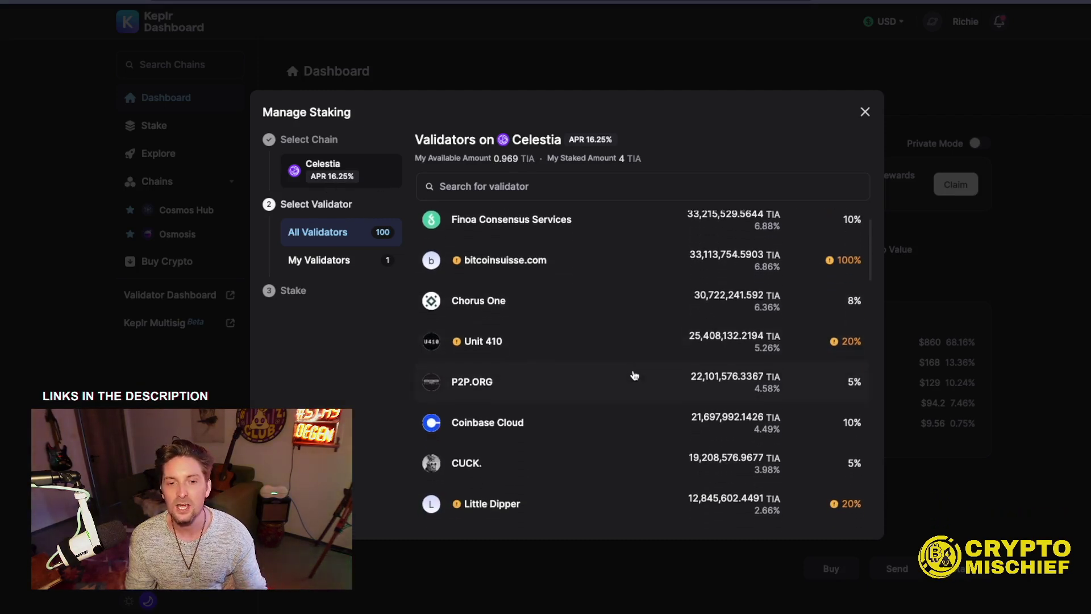
scroll(633, 369, "down", 4)
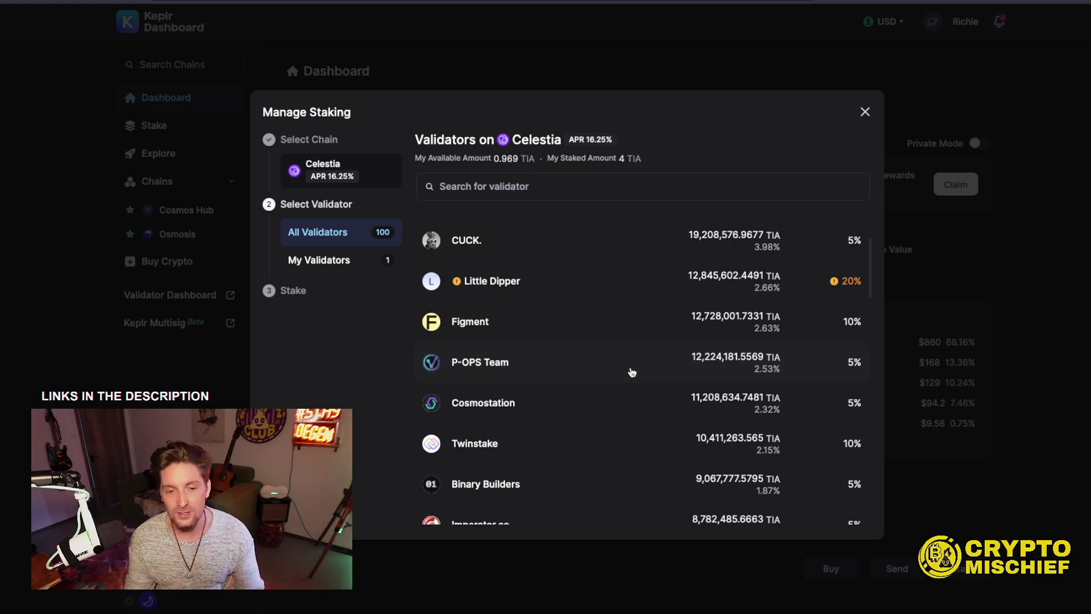
scroll(642, 375, "down", 4)
mouse_move(518, 157)
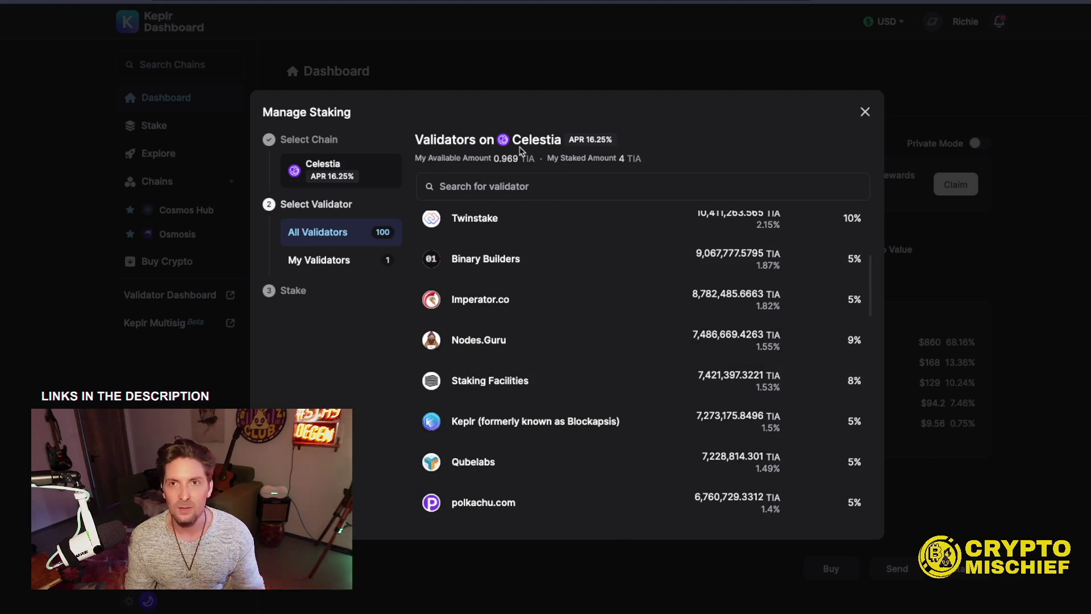
scroll(625, 415, "down", 3)
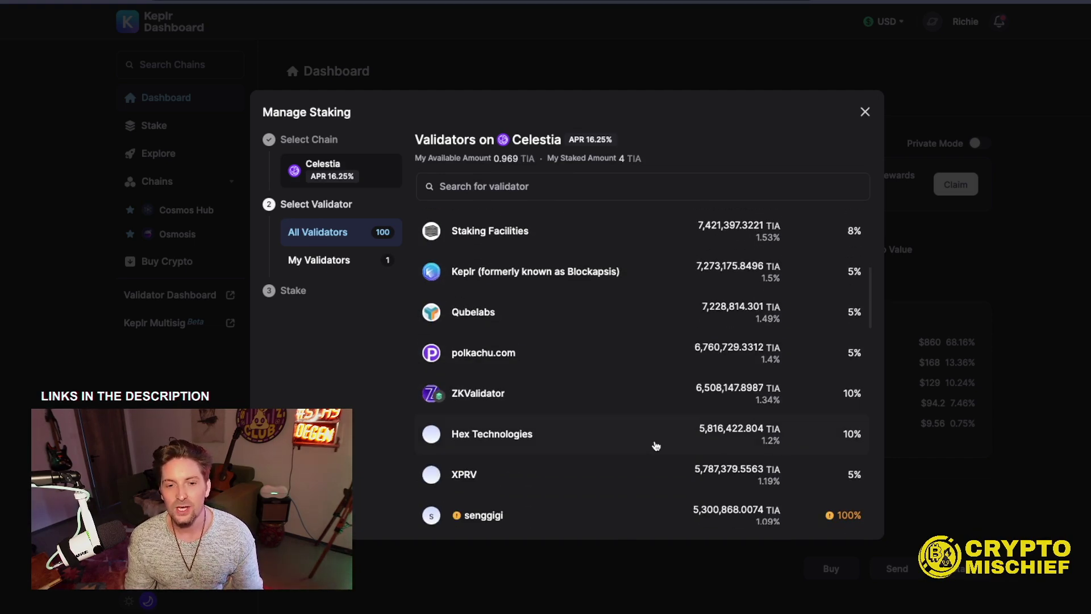
scroll(556, 438, "down", 5)
scroll(585, 398, "down", 2)
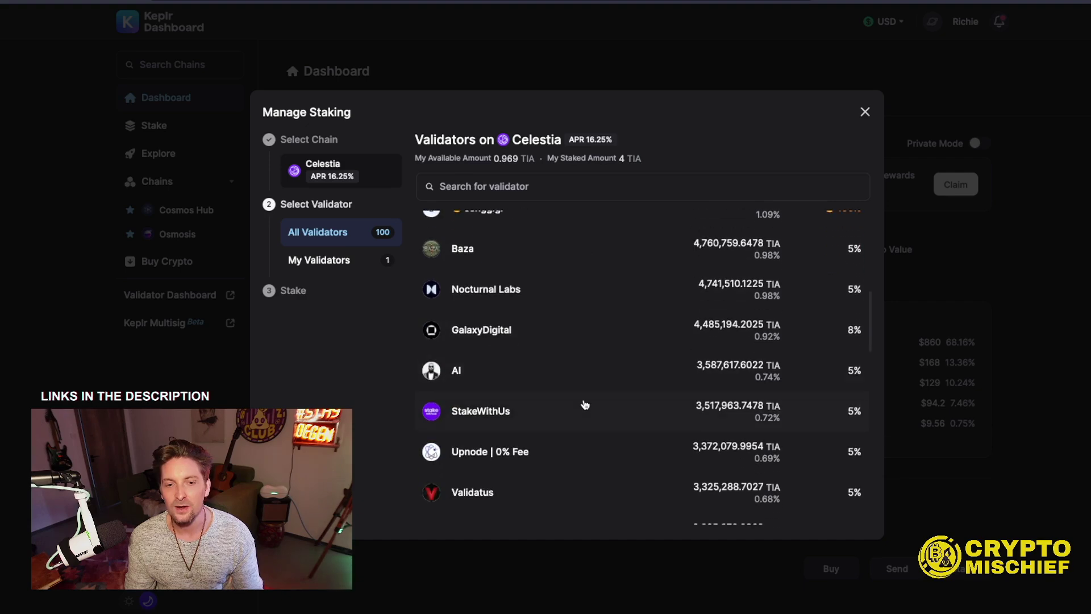
scroll(535, 370, "down", 3)
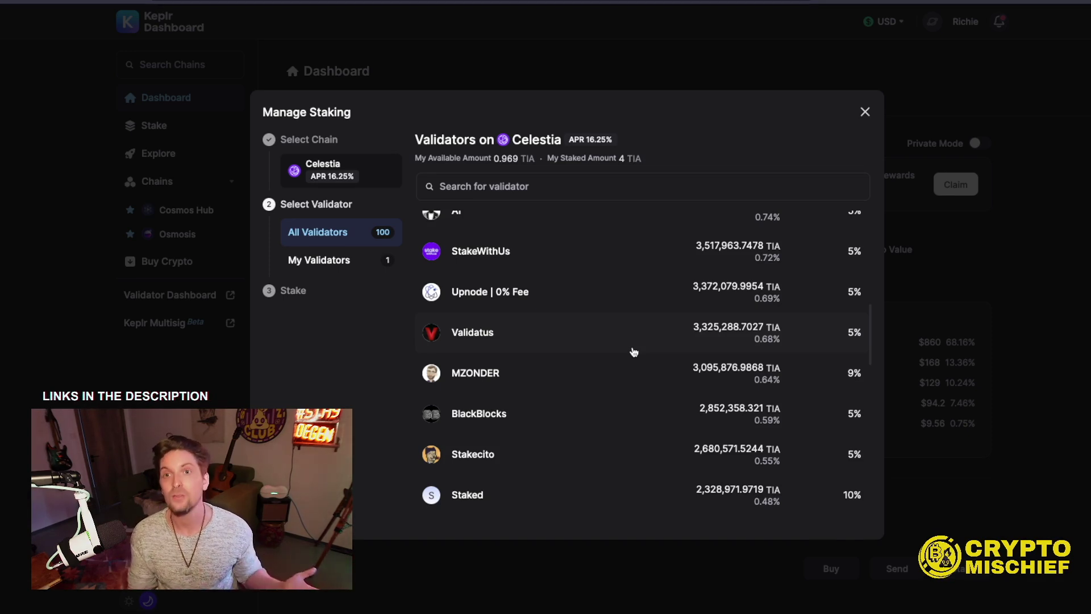
scroll(685, 335, "up", 15)
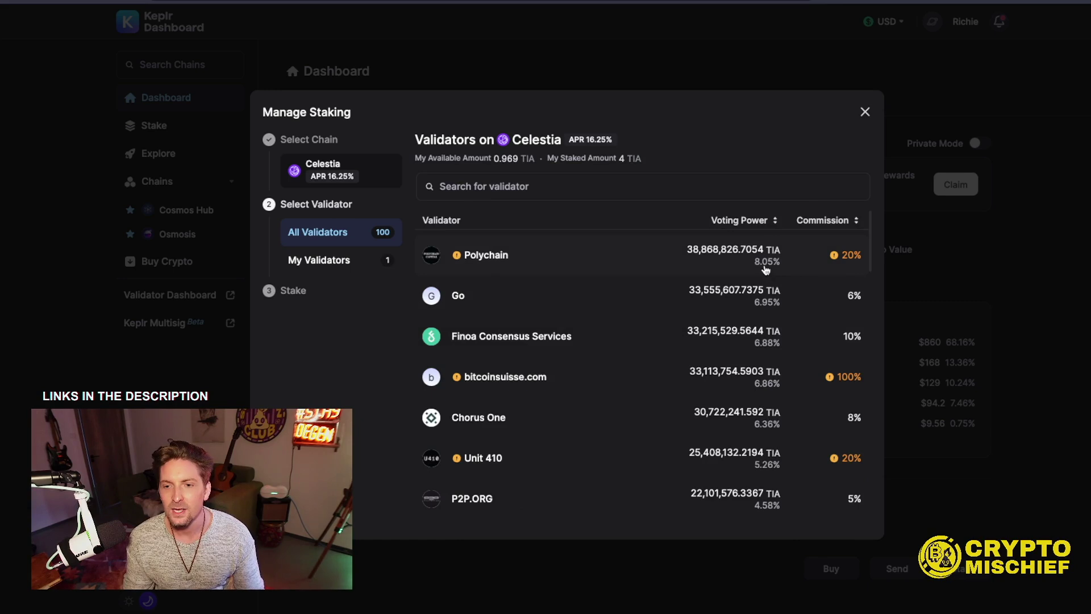
mouse_move(843, 265)
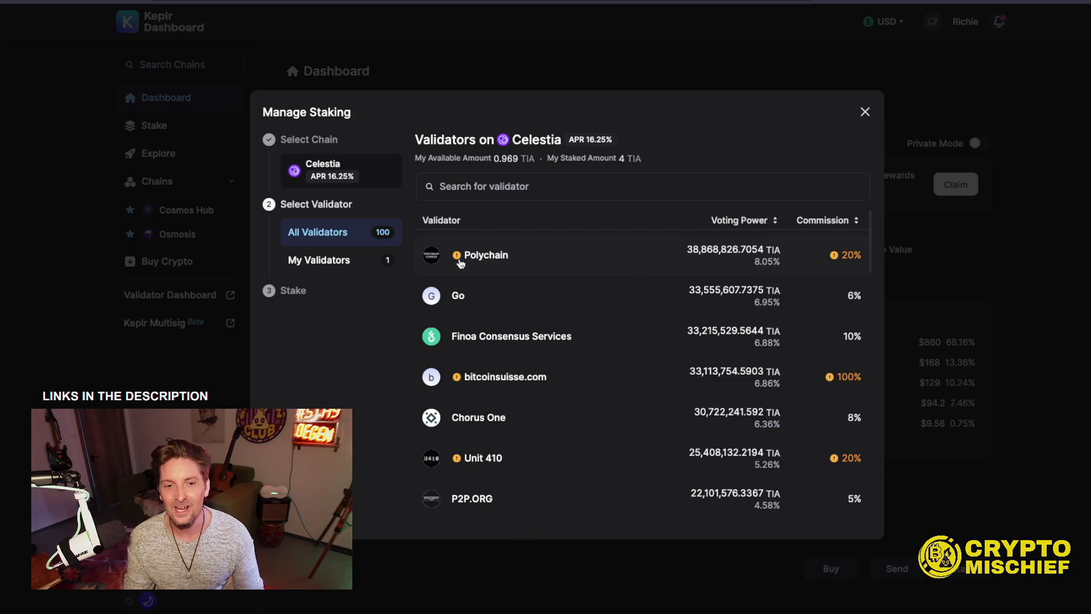
Select the Polychain validator, proceed to its staking form and close Manage Staking without staking
left_click(509, 259)
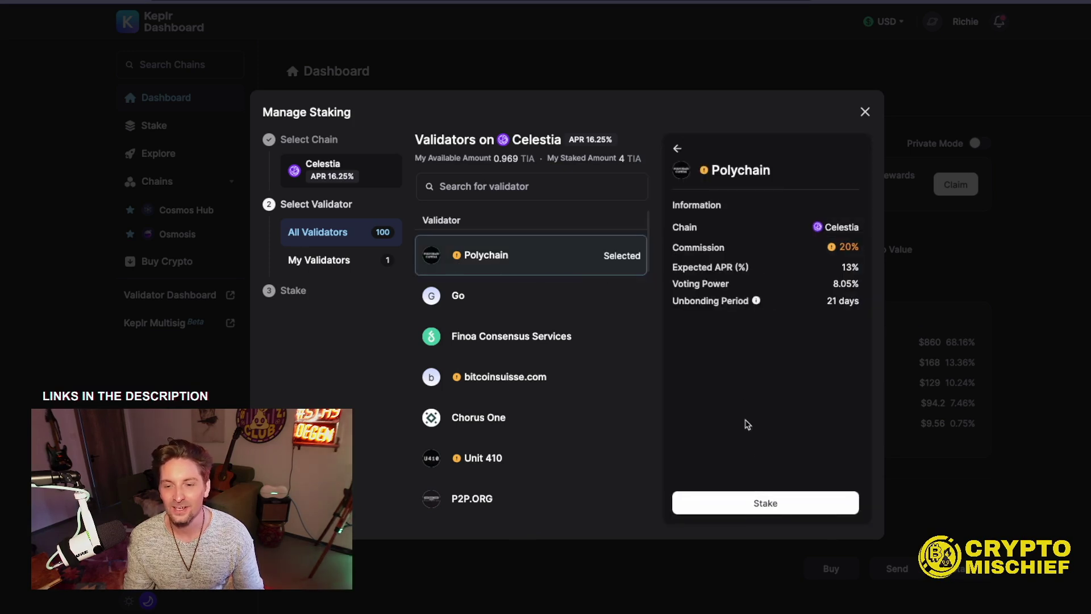
left_click(756, 503)
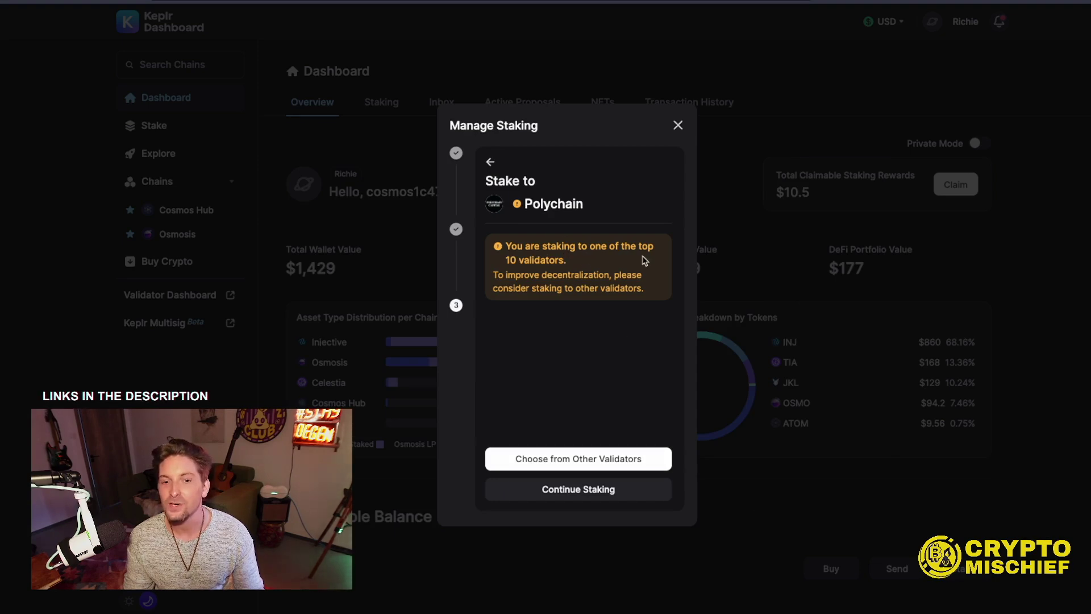
left_click(679, 125)
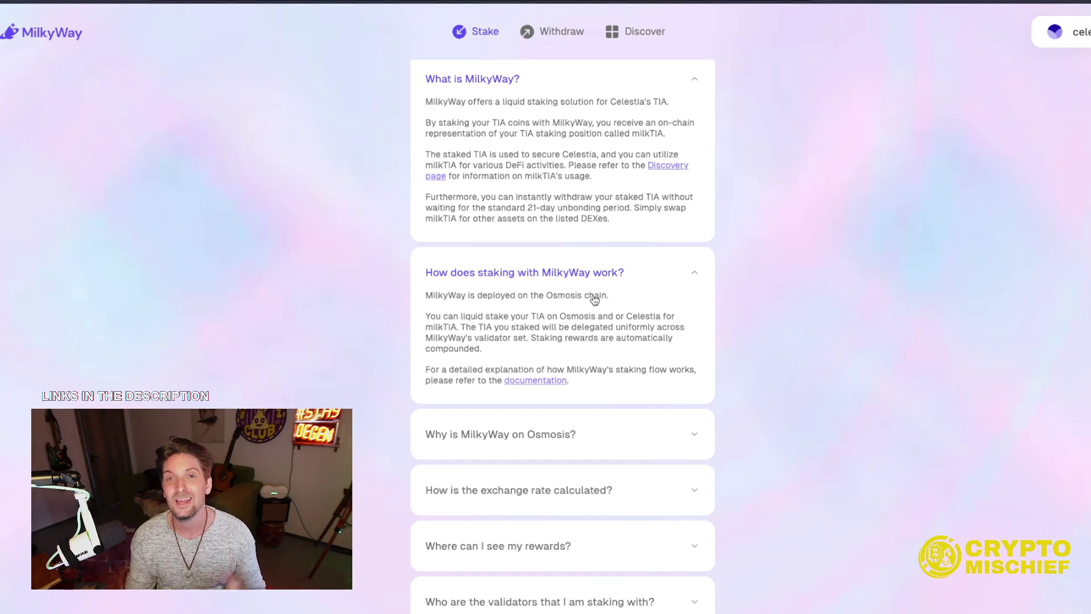
Open MilkyWay's Discover page and check the portfolio breakdown and available balance on the Keplr Dashboard
scroll(662, 270, "up", 10)
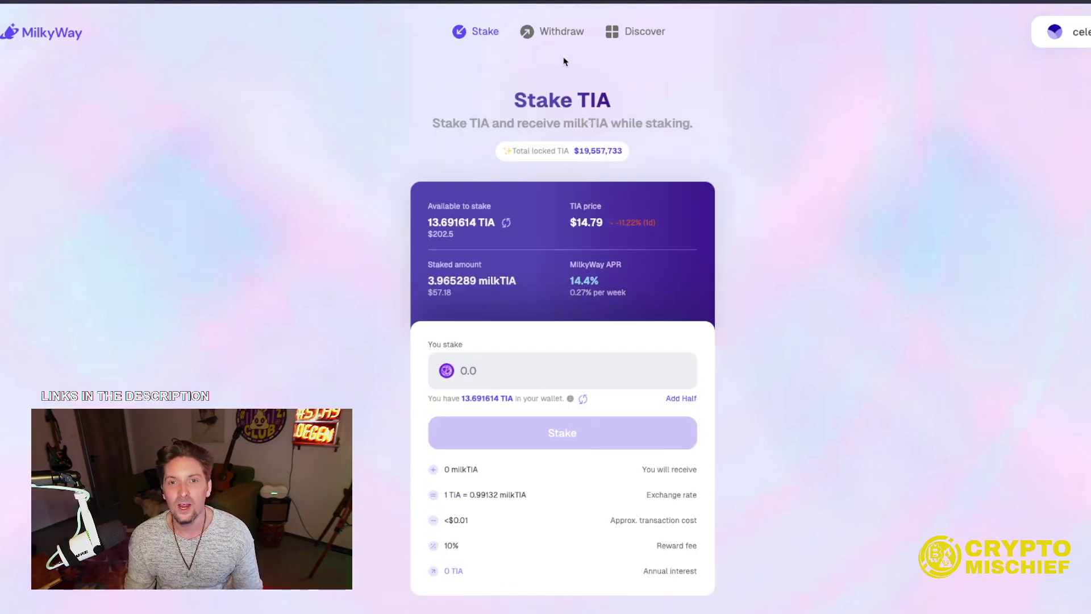
left_click(635, 32)
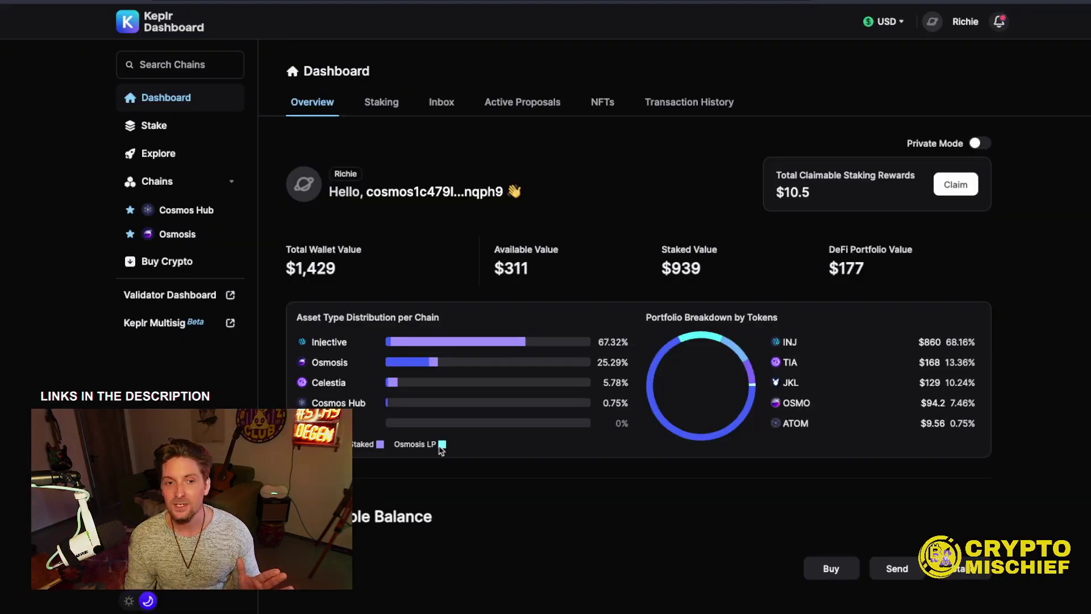
scroll(517, 483, "down", 5)
scroll(518, 482, "up", 2)
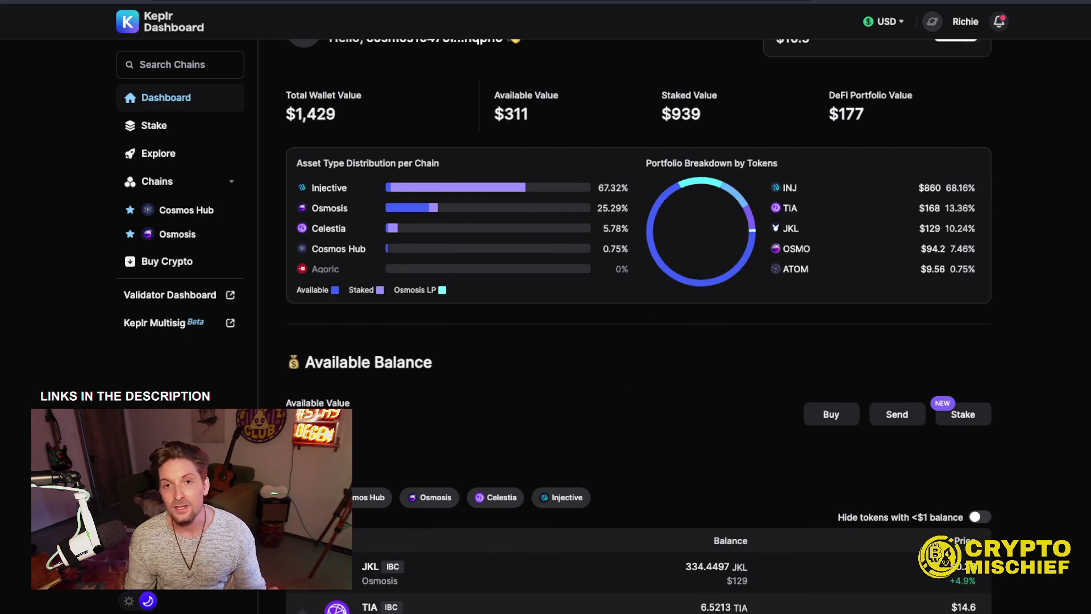
Switch back to MilkyWay's Discover page and open the Provide liquidity on Osmosis opportunity
key("ctrl+Tab")
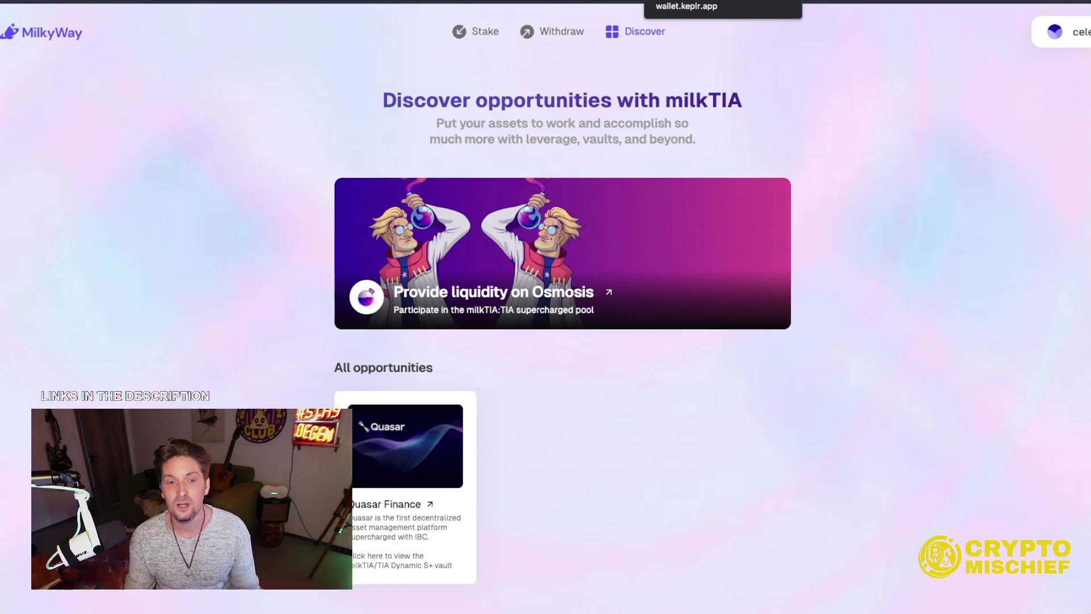
scroll(606, 361, "down", 1)
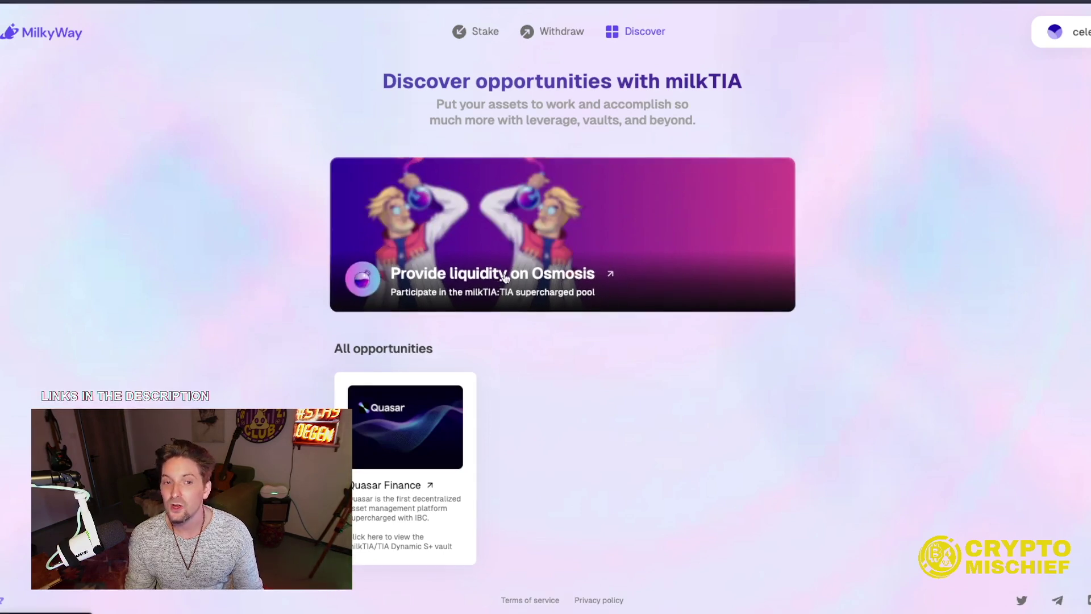
left_click(569, 277)
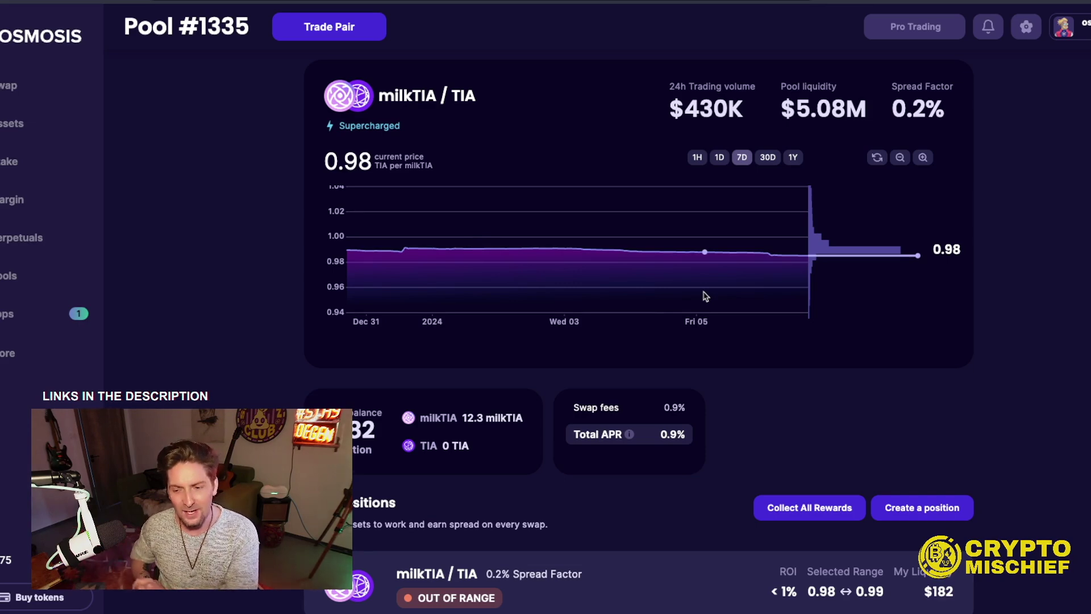
Expand the existing milkTIA/TIA position in Osmosis Pool #1335 and examine its price chart and selected range
scroll(742, 429, "down", 1)
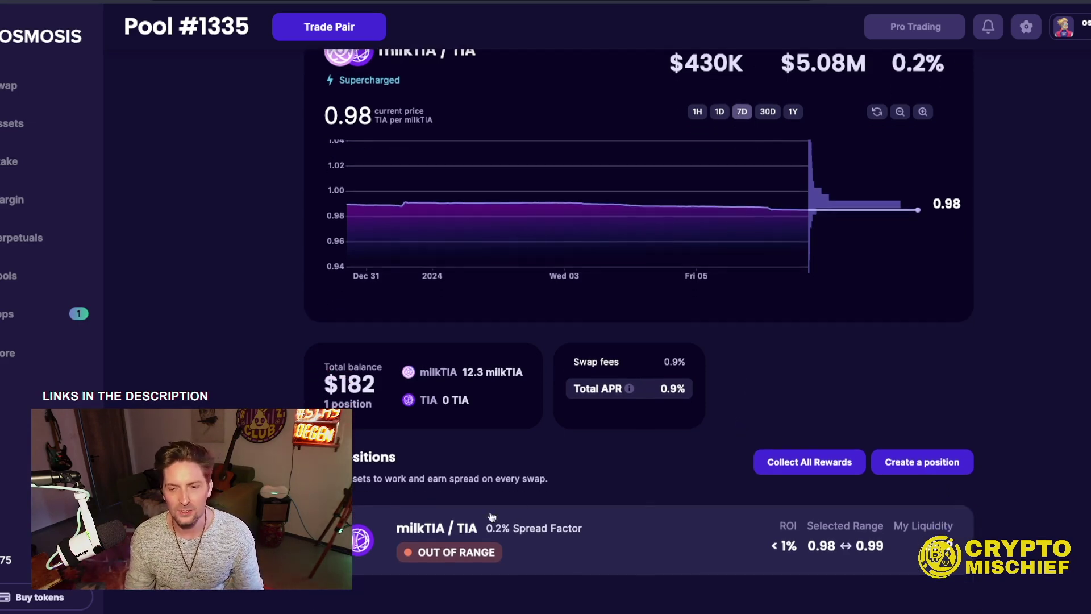
left_click(560, 532)
scroll(561, 535, "down", 5)
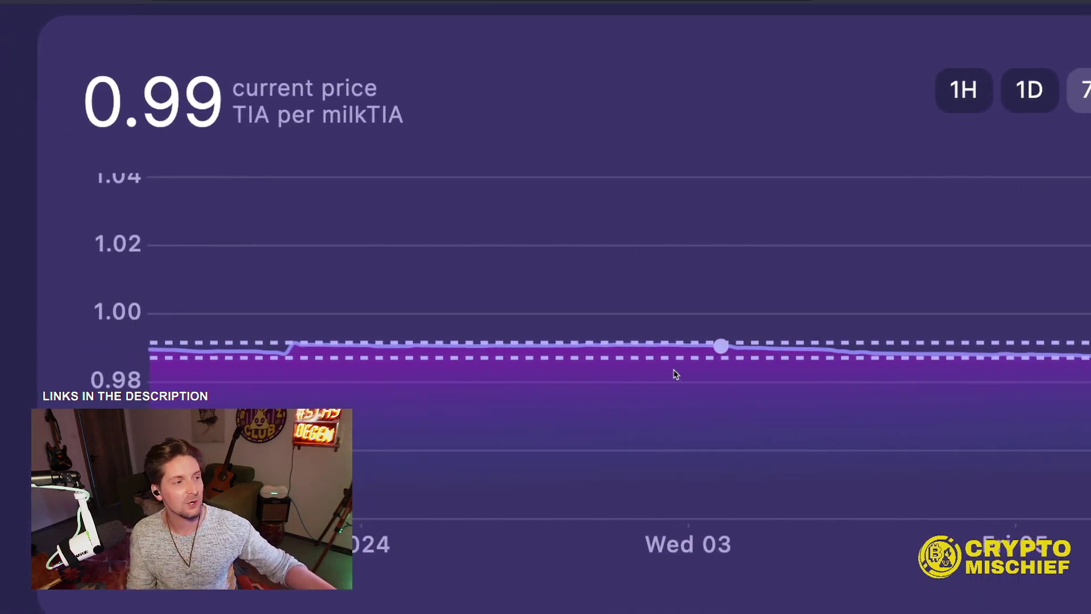
scroll(455, 343, "down", 1)
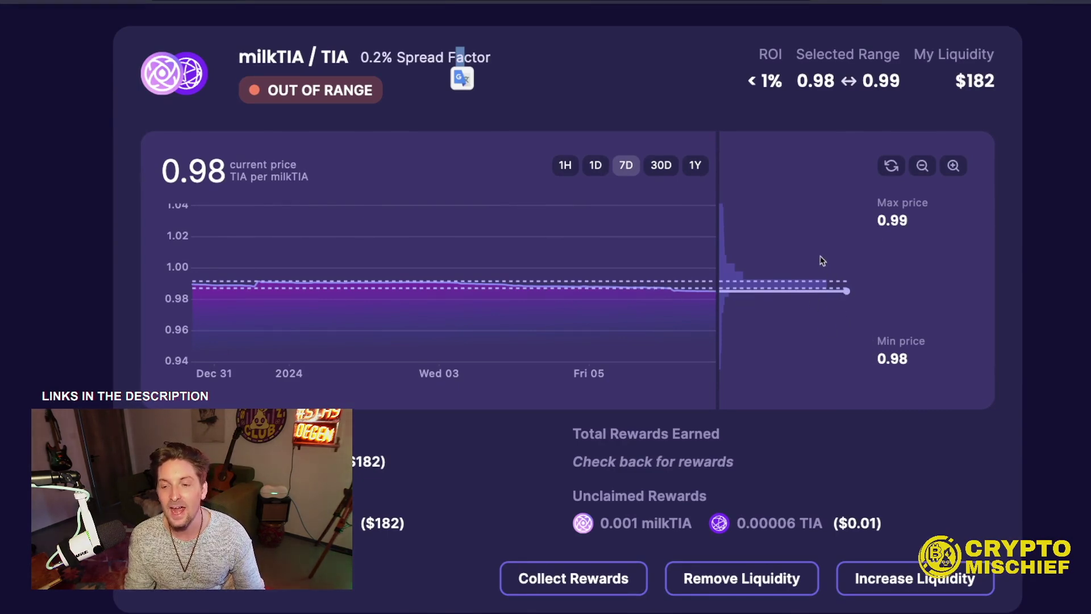
Remove the full liquidity from the out-of-range milkTIA/TIA position and approve the withdrawal in the wallet
left_click(774, 575)
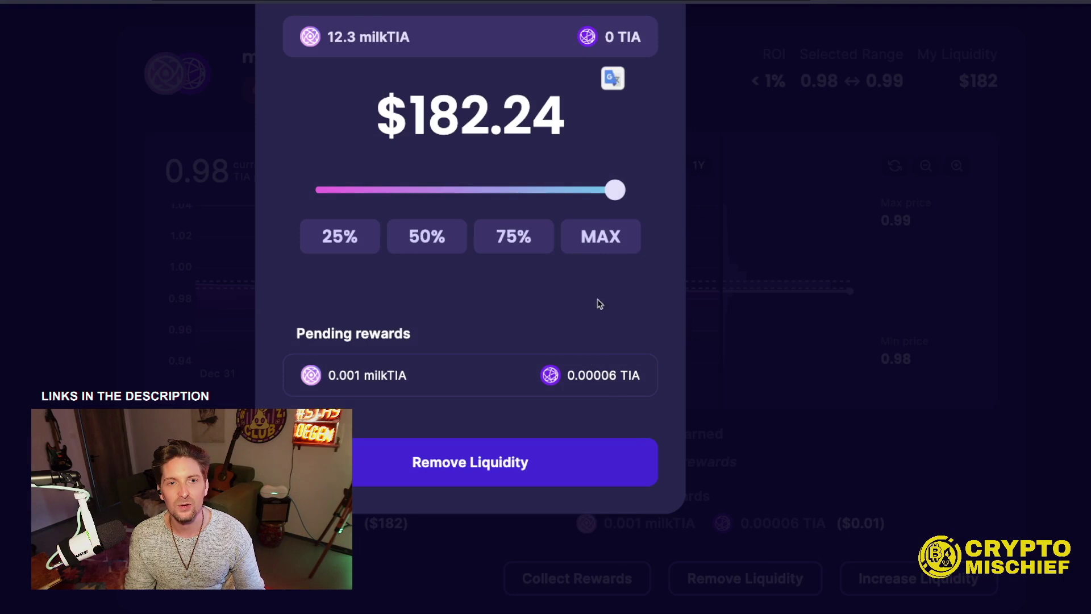
left_click(545, 484)
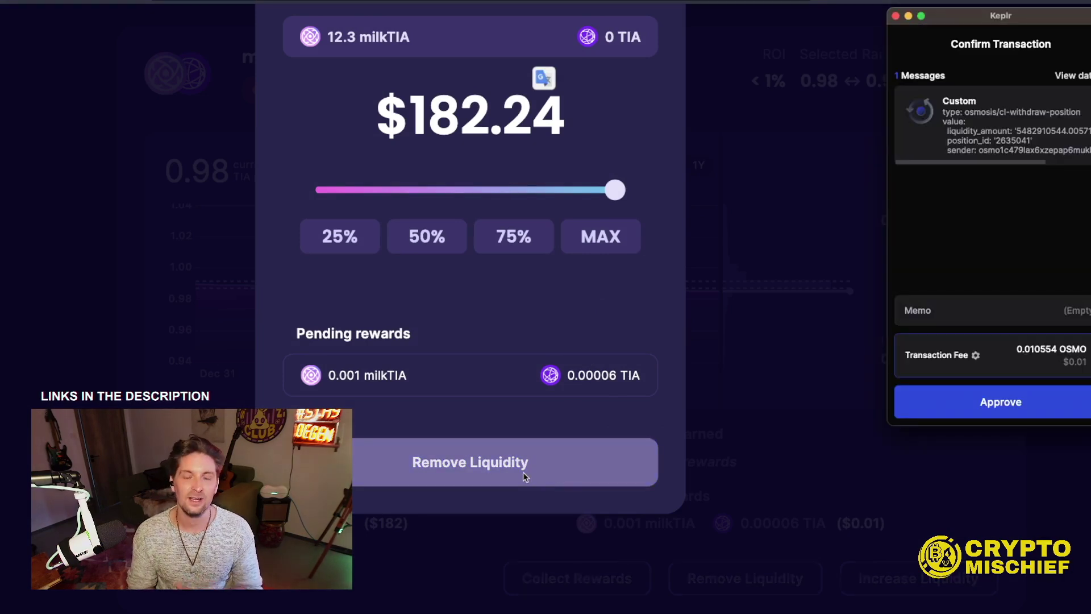
left_click(930, 401)
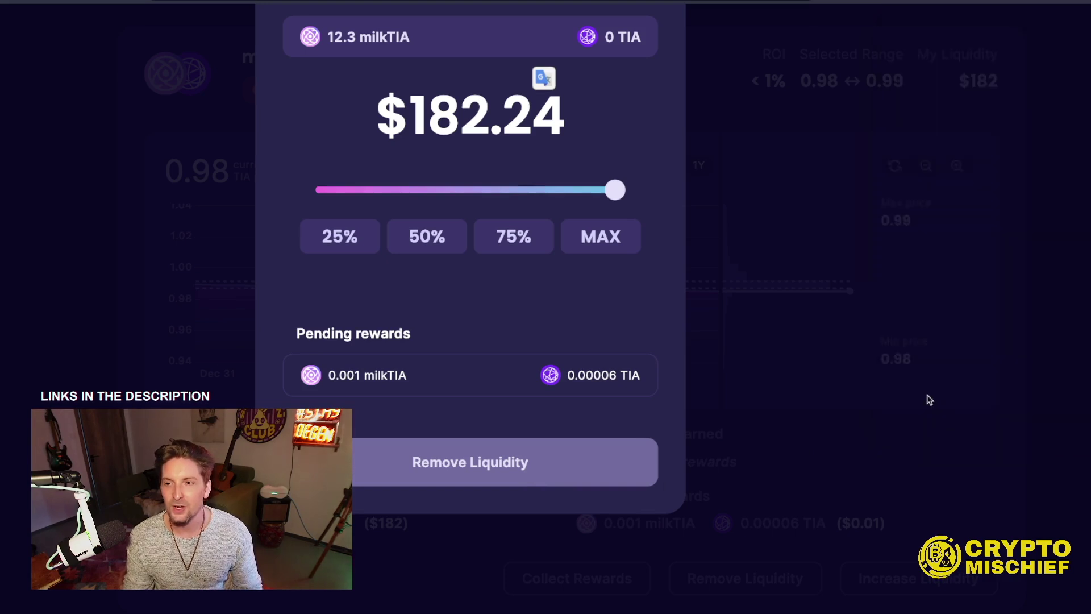
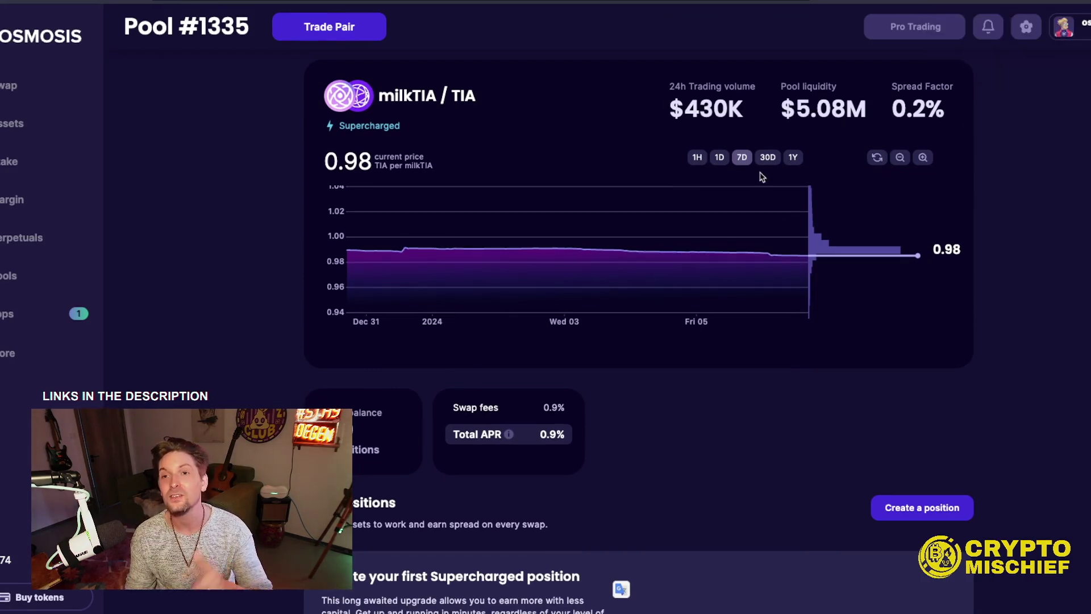
Create a new milkTIA/TIA position with the Managed strategy, choosing Quasar's milkTIA/TIA Dynamic S+ vault as the provider
scroll(766, 394, "down", 1)
scroll(785, 401, "down", 4)
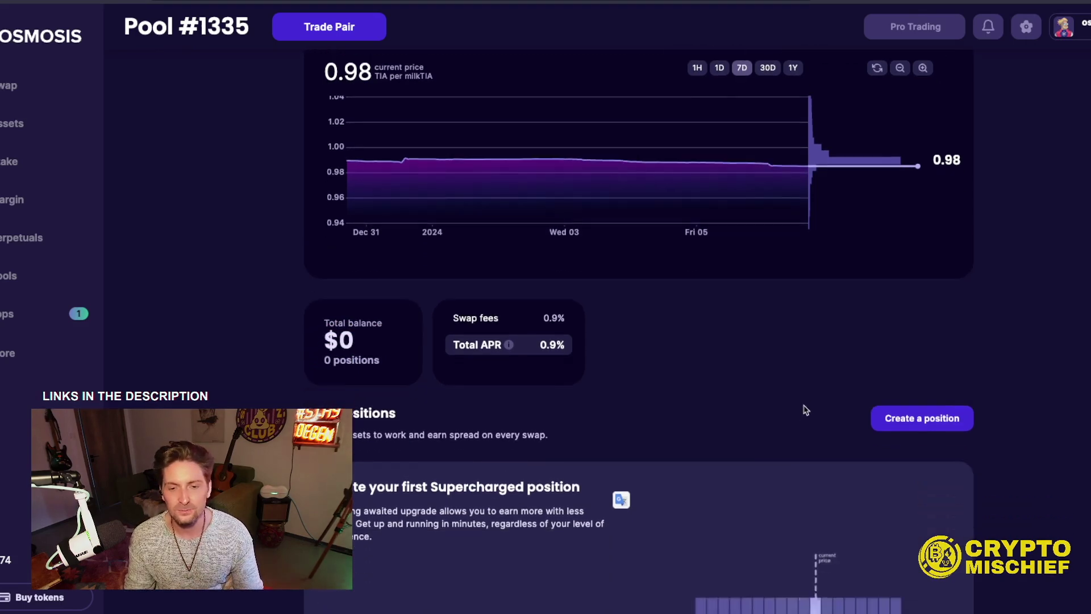
left_click(922, 310)
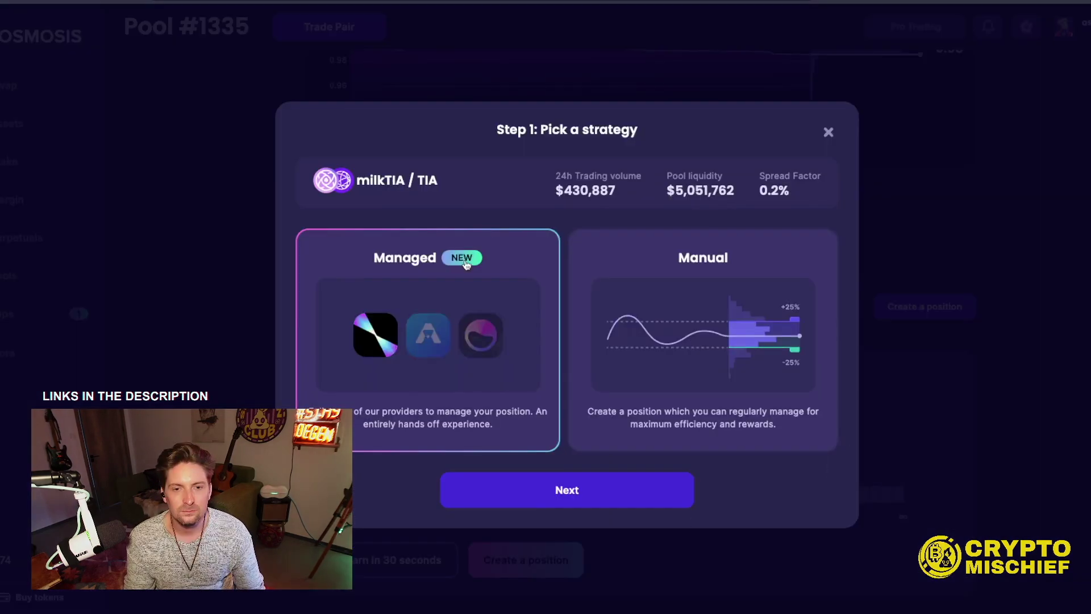
left_click(554, 504)
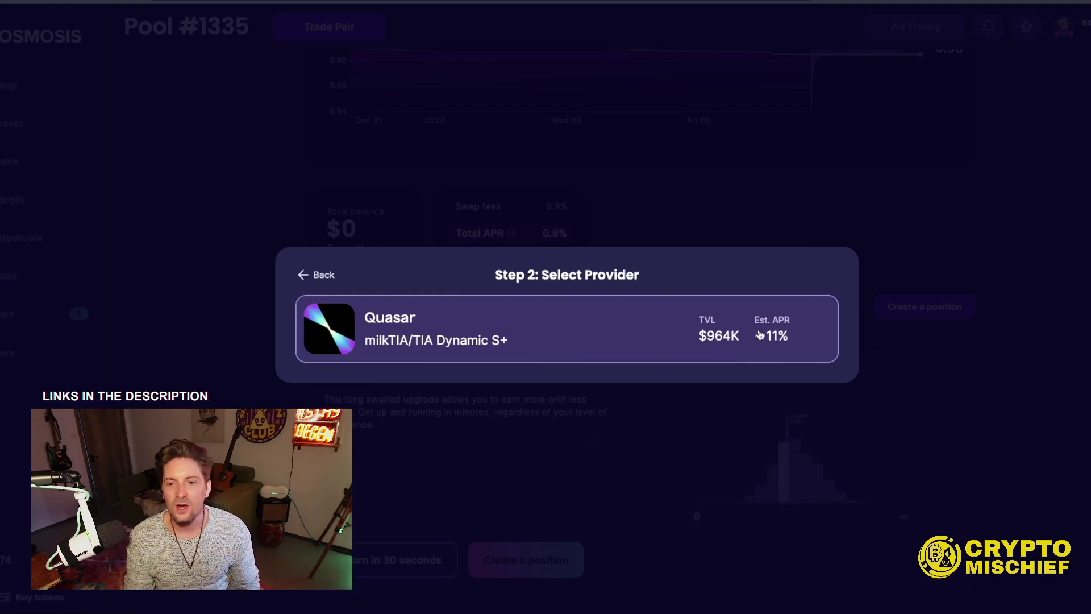
left_click(430, 338)
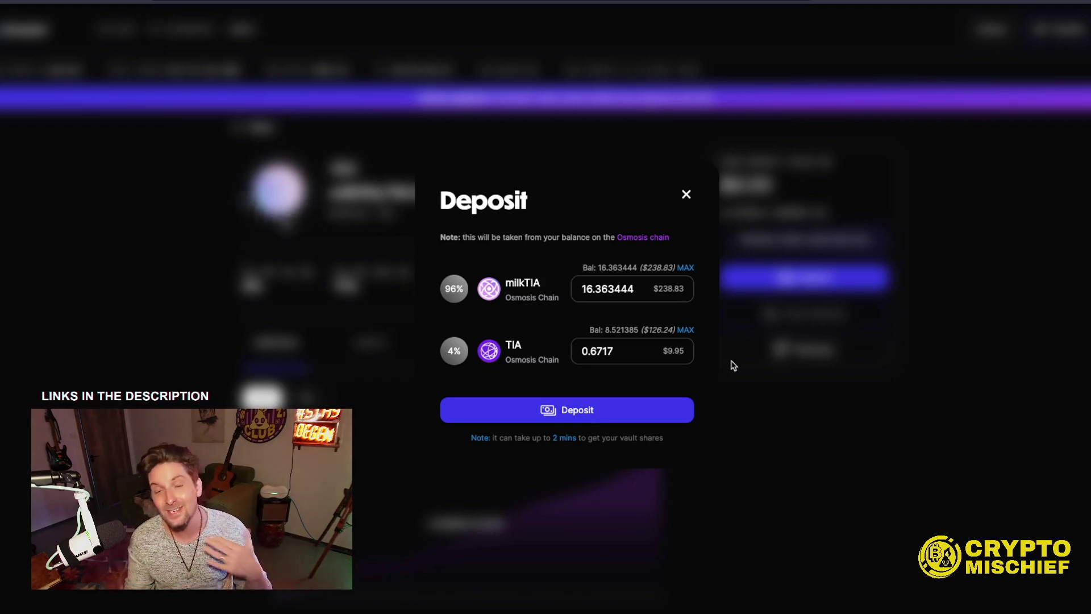
Deposit 16.363444 milkTIA and 0.6717 TIA into Quasar's milkTIA/TIA Dynamic S+ vault and approve the transaction in the wallet
left_click(611, 413)
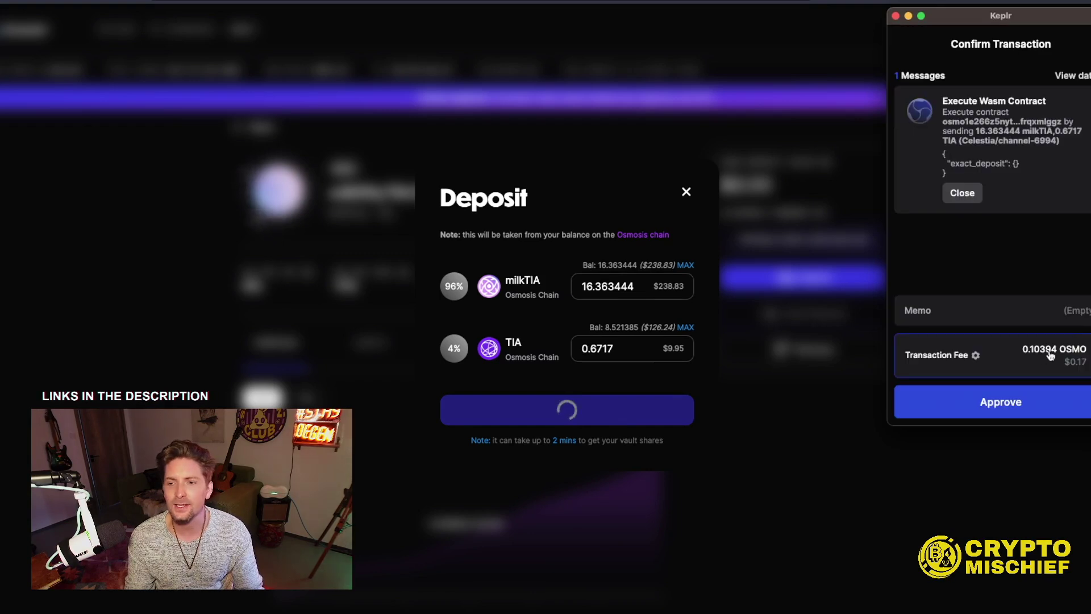
left_click(1022, 405)
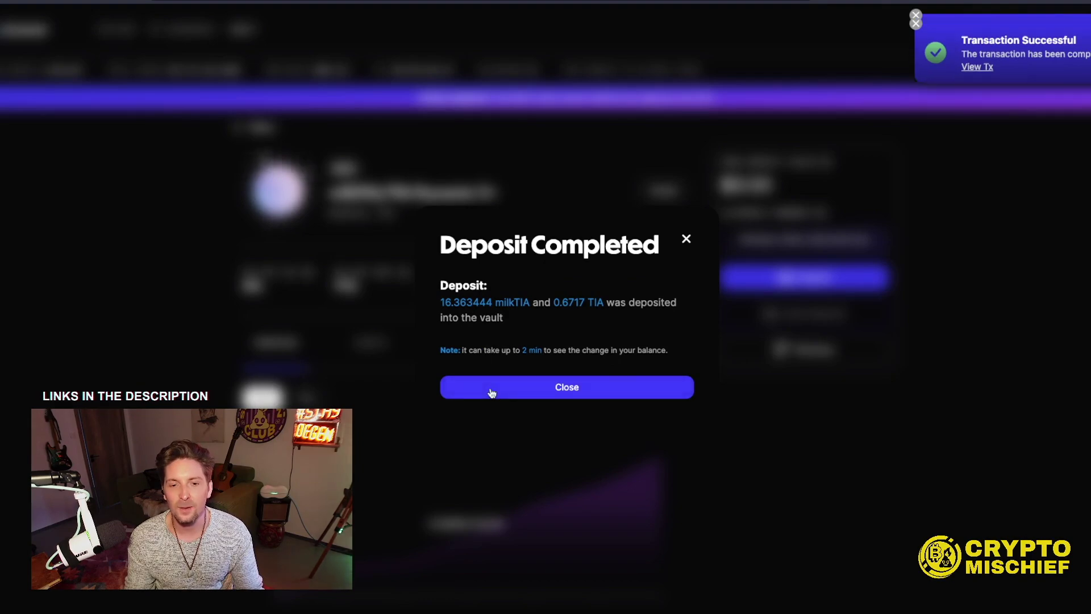
left_click(591, 425)
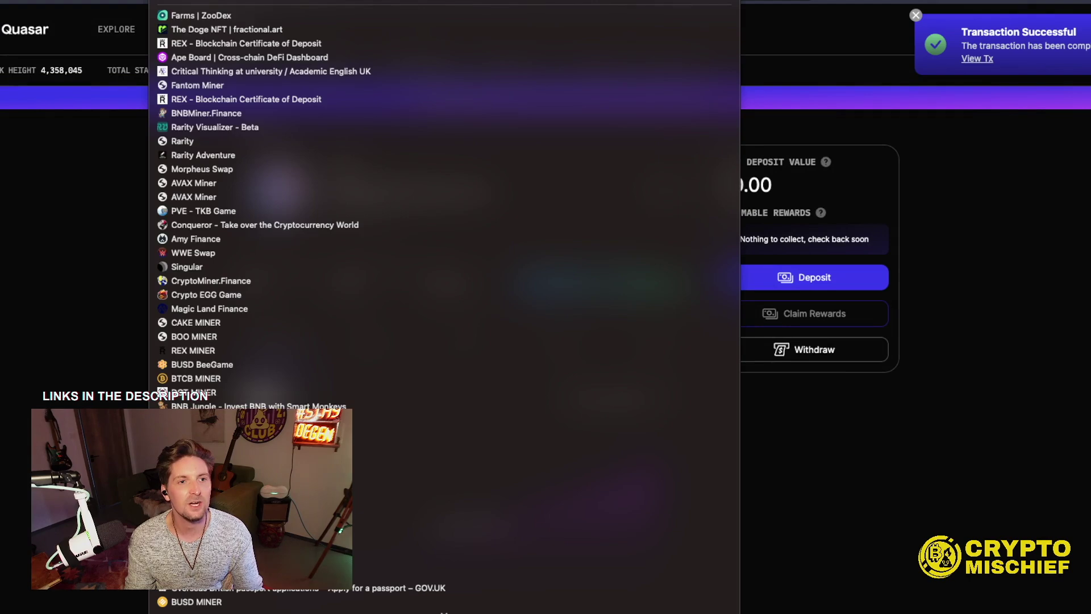
Bookmark Quasar's milkTIA/TIA Dynamic S+ vault page and look over its overview details
key("ctrl+d")
left_click(372, 108)
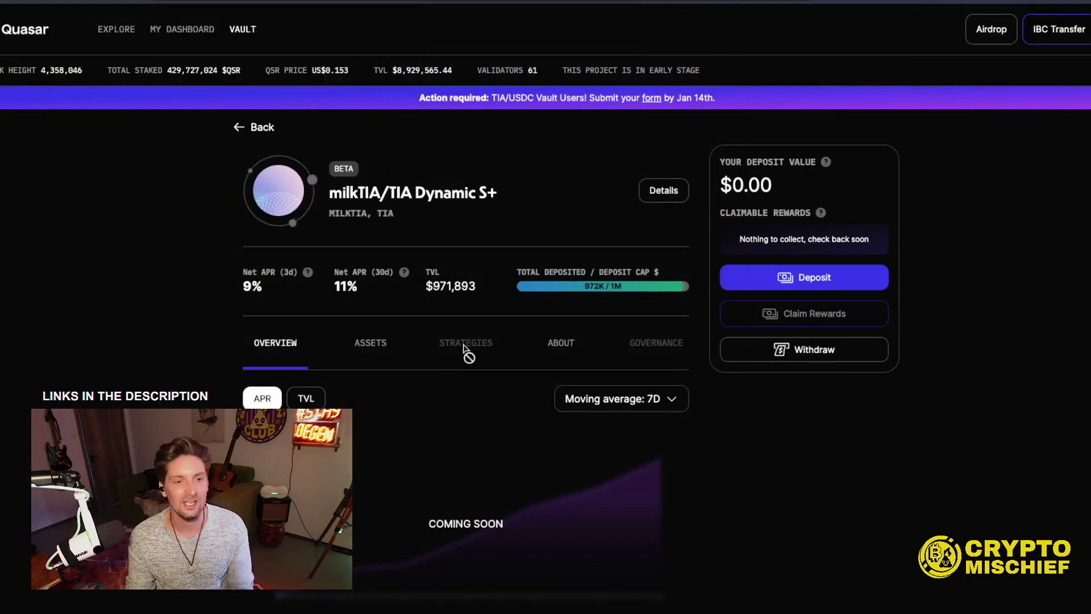
scroll(463, 345, "down", 5)
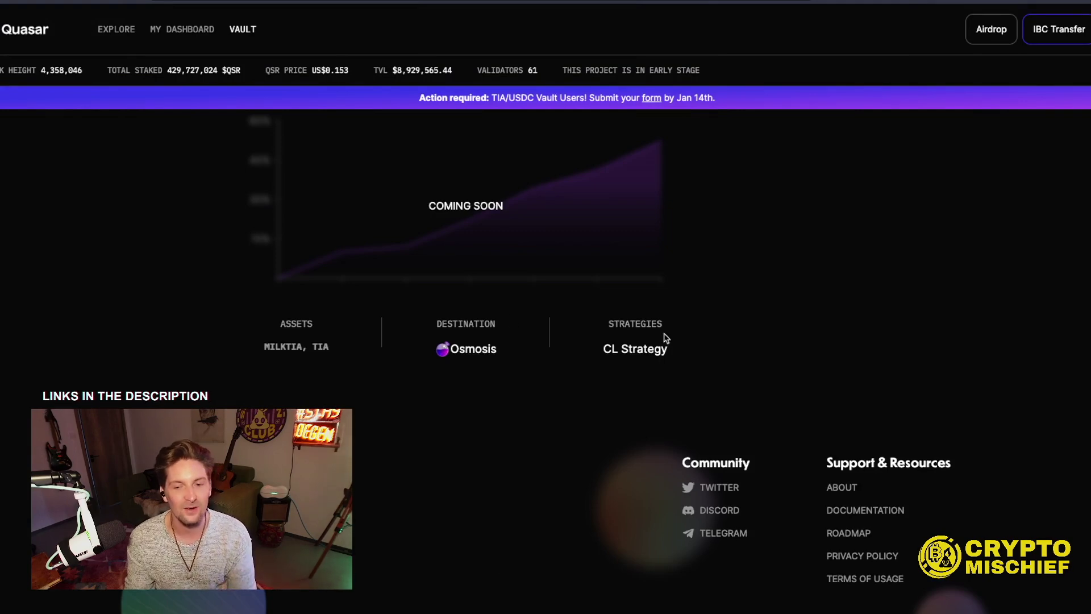
scroll(636, 340, "up", 5)
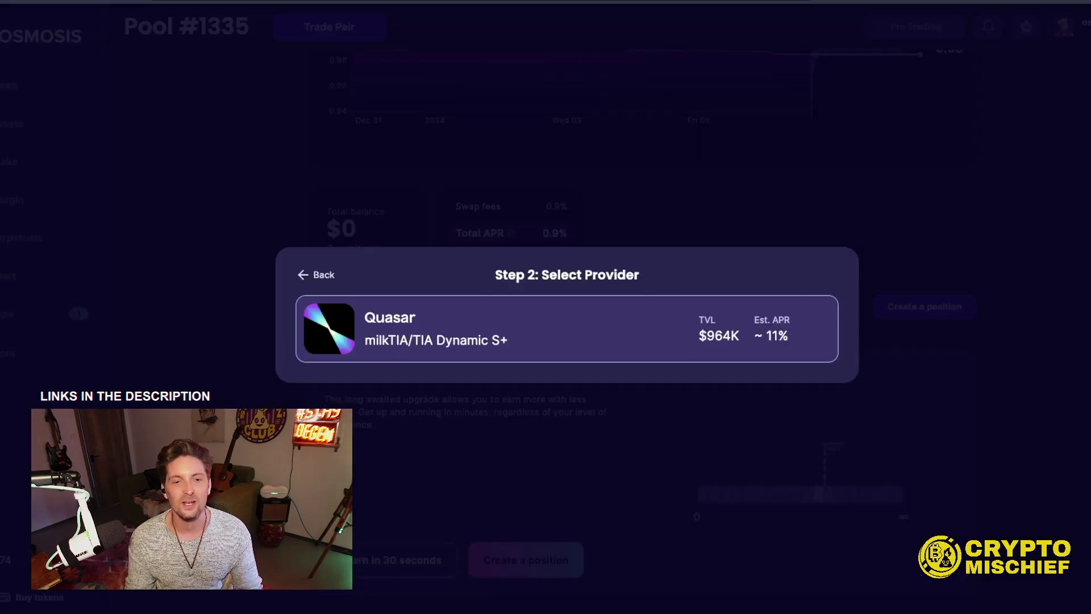
Switch to the Airdrop Tracker spreadsheet and review the Keplr Dashboard entry for staking TIA on the Celestia chain
left_click(427, 16)
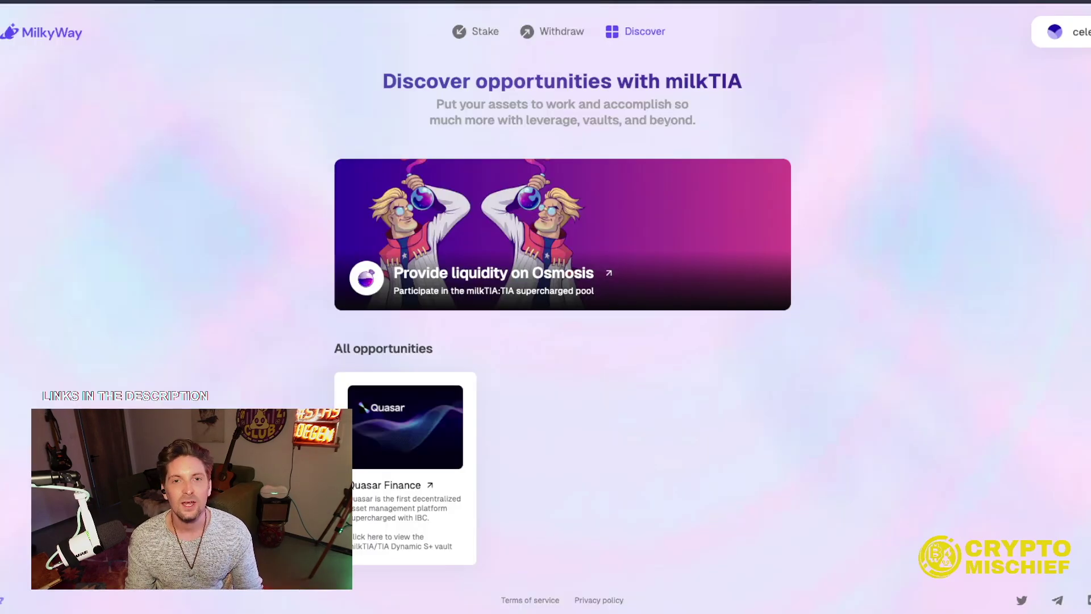
left_click(427, 12)
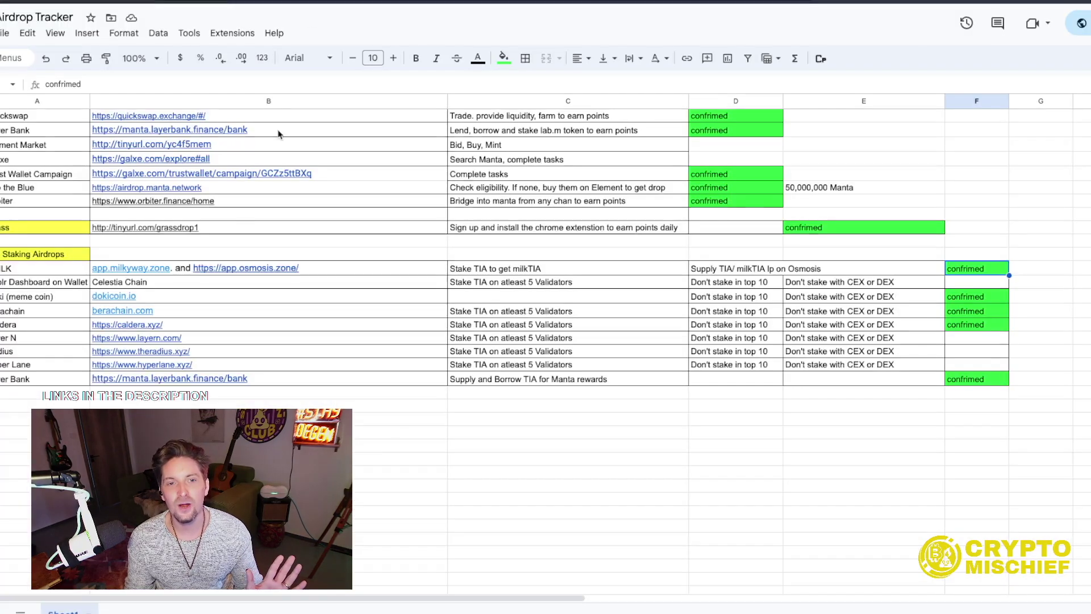
left_click(3, 281)
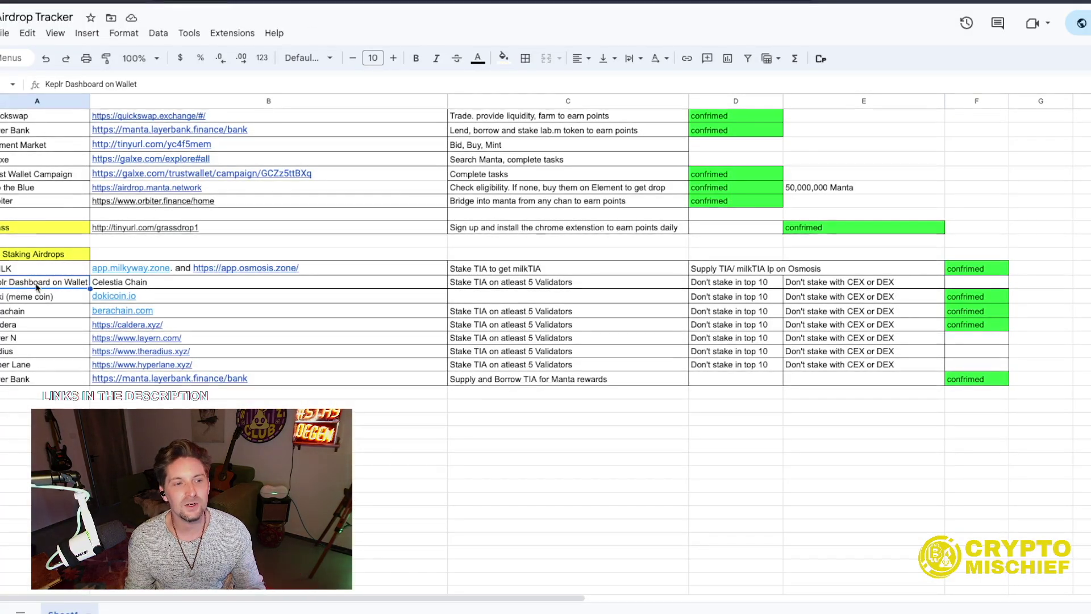
left_click_drag(111, 284, 548, 287)
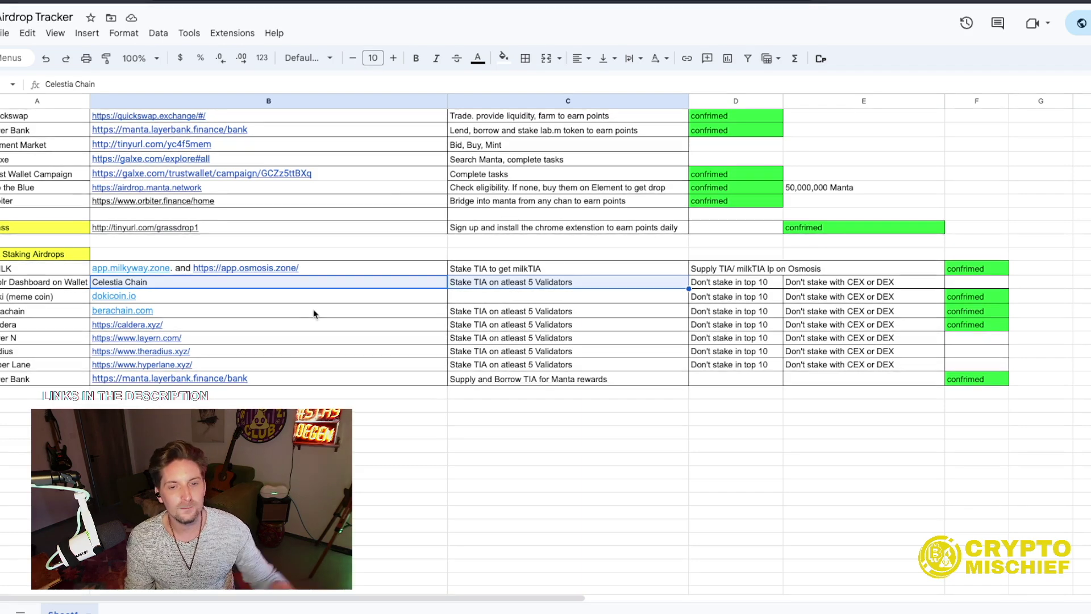
scroll(341, 296, "up", 2)
scroll(292, 341, "down", 1)
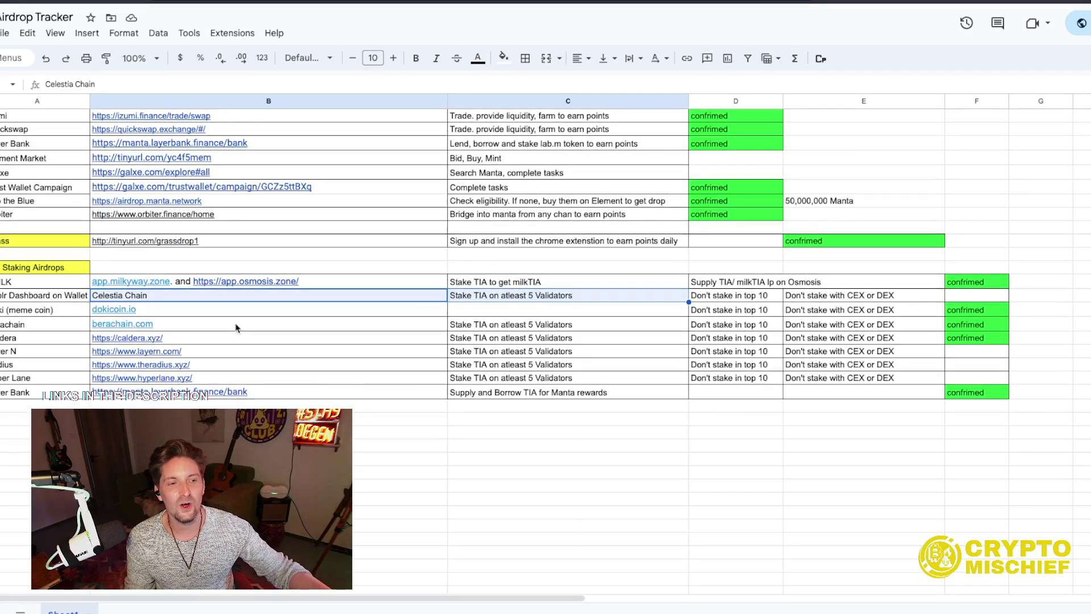
scroll(273, 329, "down", 1)
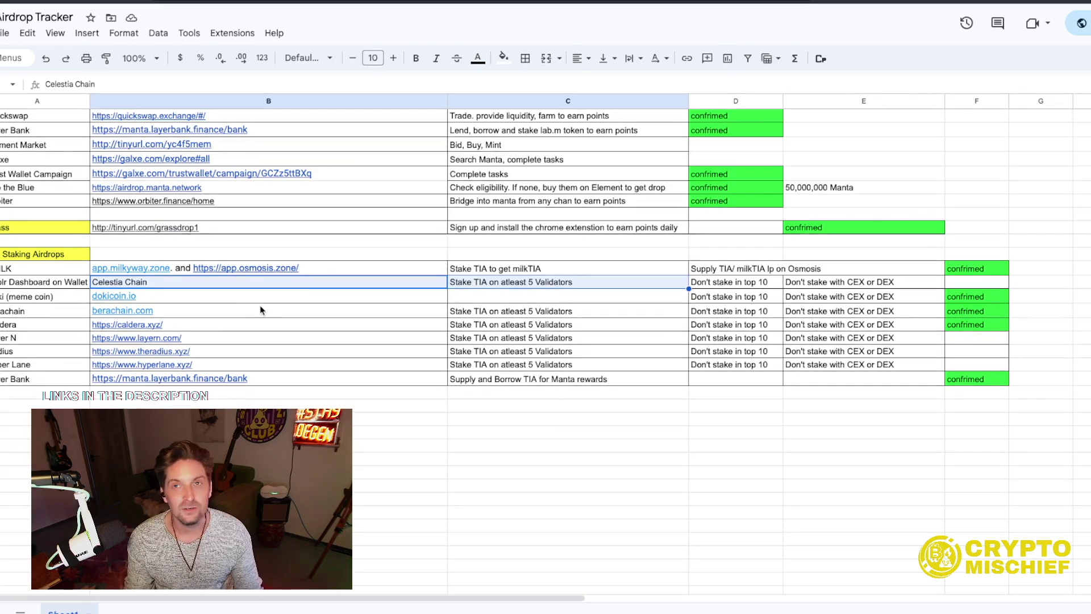
mouse_move(261, 310)
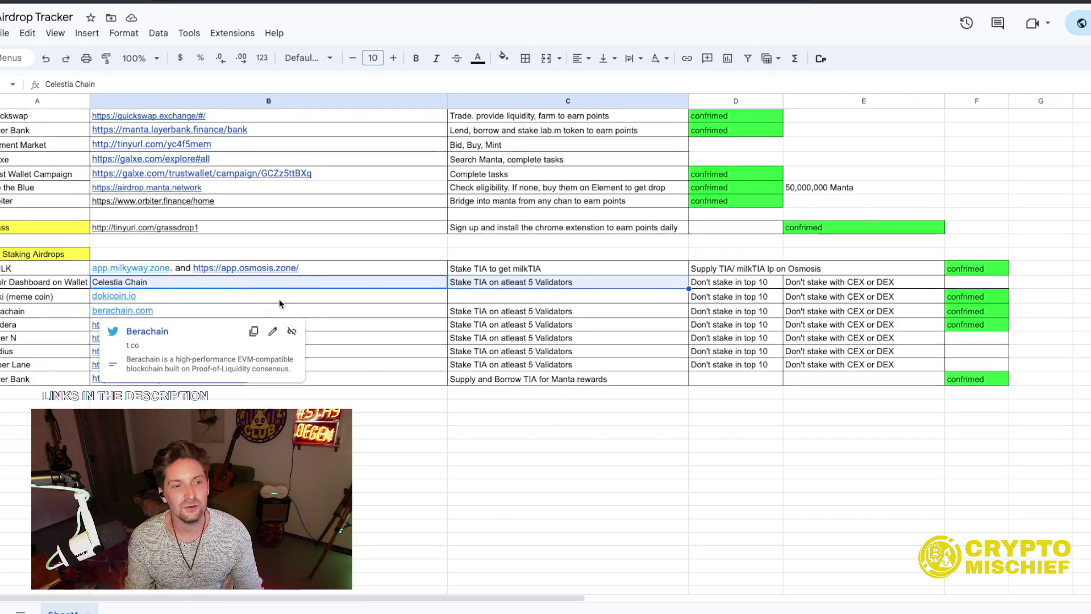
Go through the tracker's remaining TIA staking airdrop entries, from the Doki meme coin to Hyper Lane
left_click(44, 300)
left_click(41, 311)
left_click(45, 325)
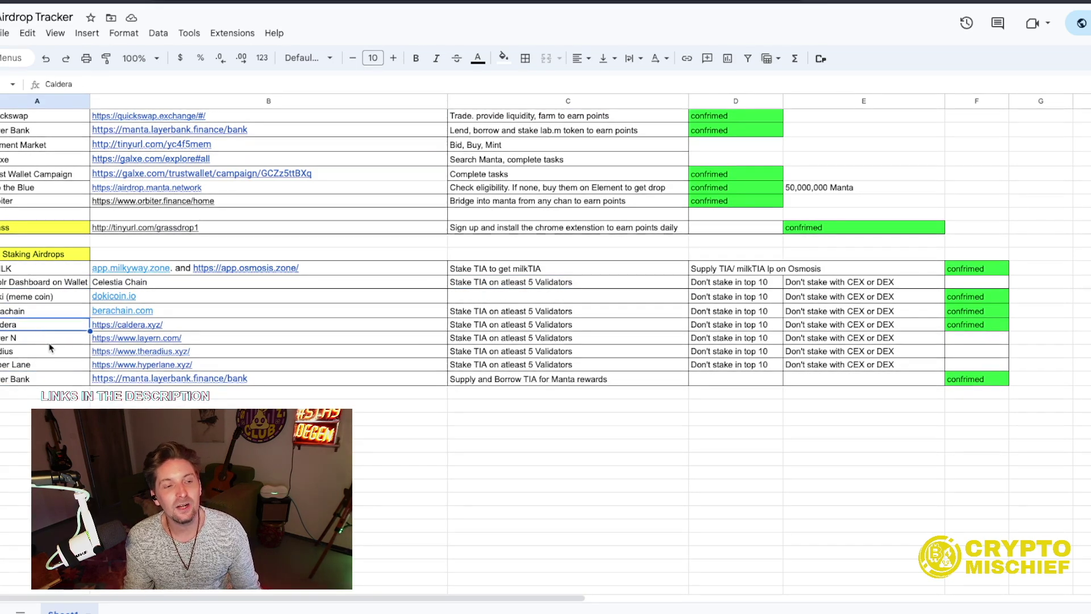
left_click(33, 351)
left_click(28, 363)
left_click_drag(28, 359, 33, 316)
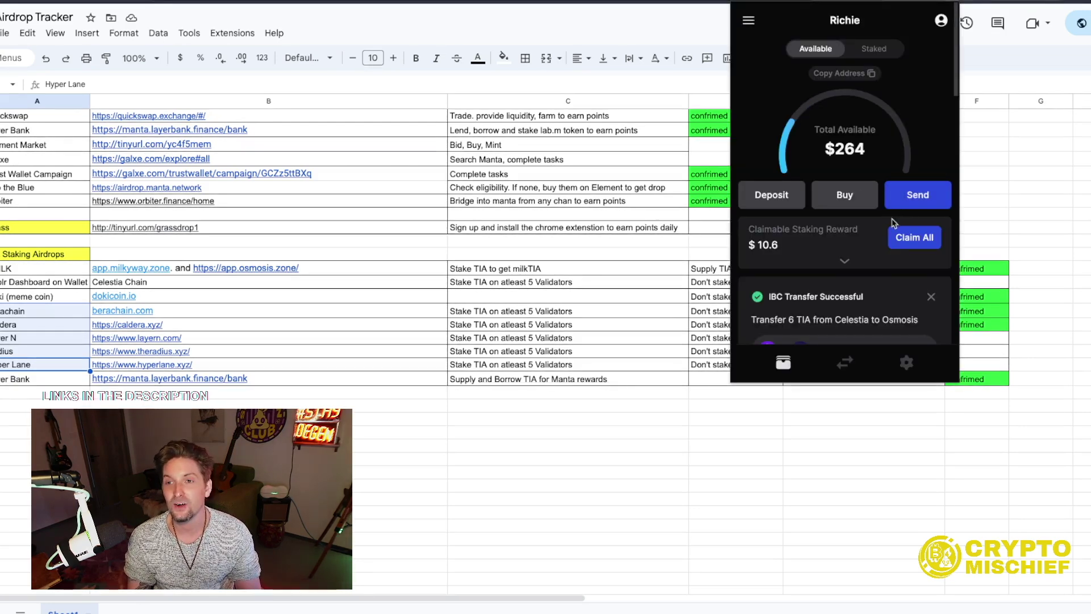
Switch to the Keplr Dashboard and open the Celestia chain's staking page from the full chain list
left_click(1061, 26)
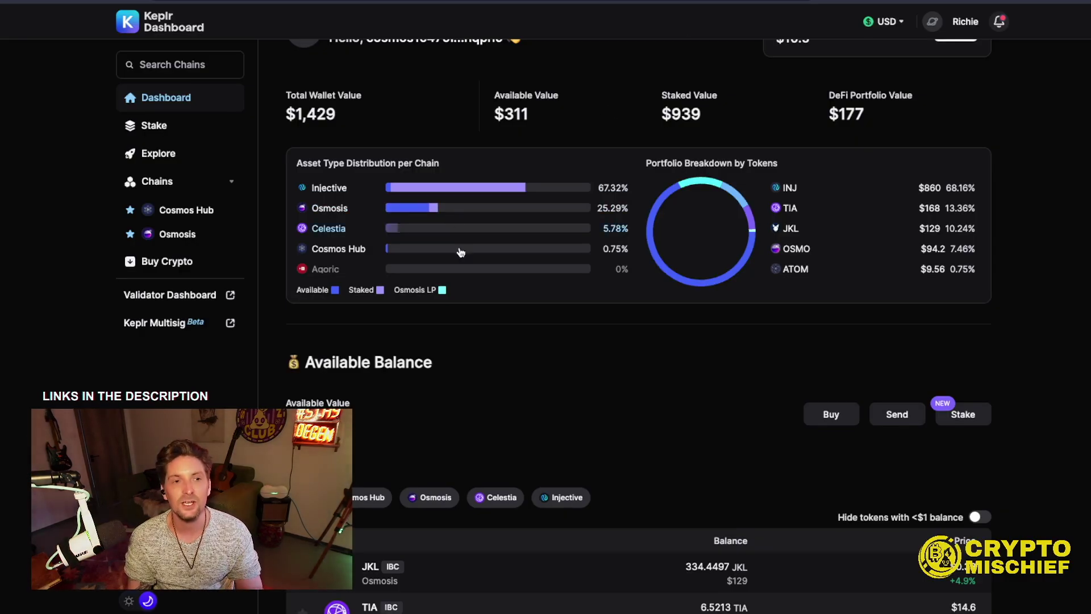
scroll(579, 426, "down", 2)
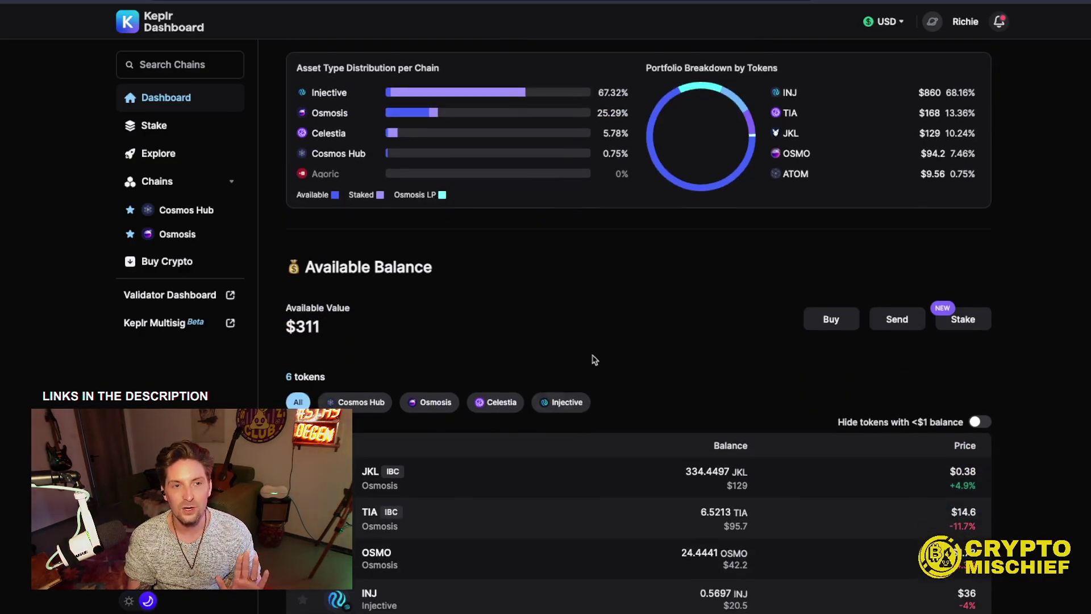
scroll(592, 364, "up", 5)
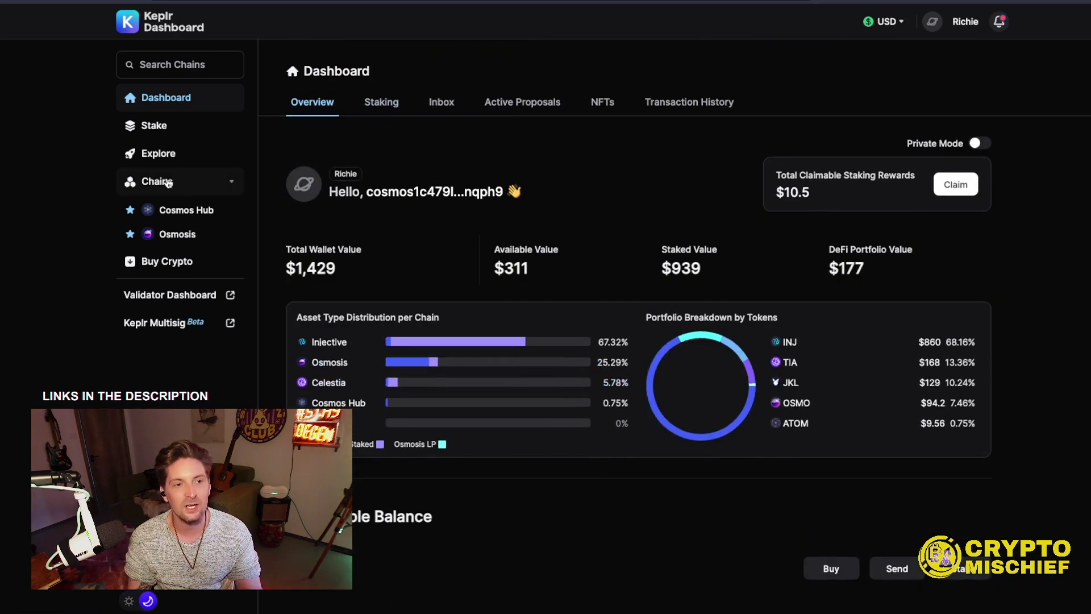
left_click(231, 182)
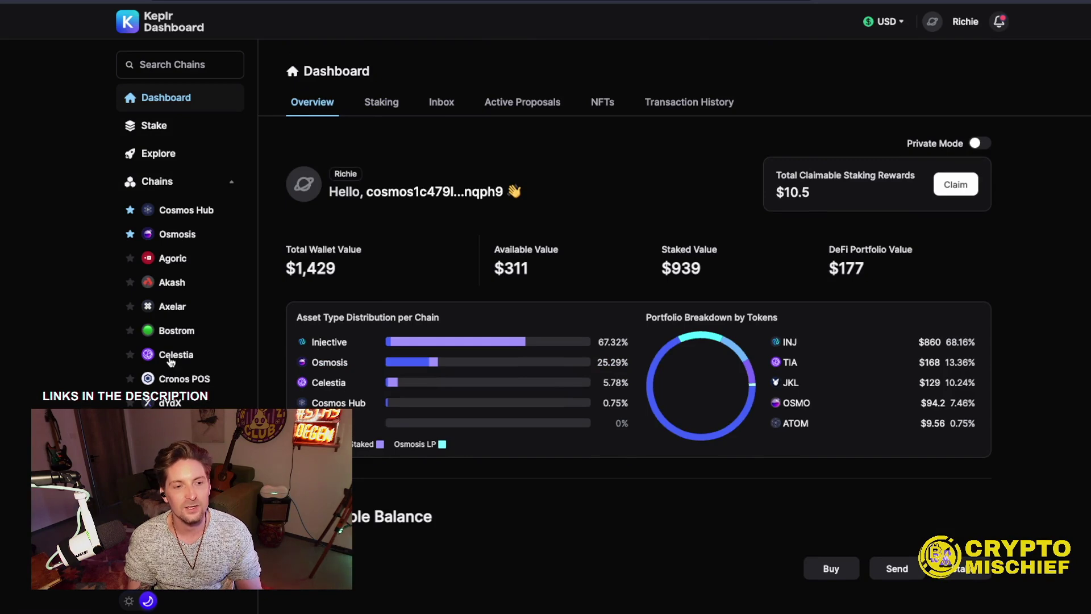
left_click(145, 358)
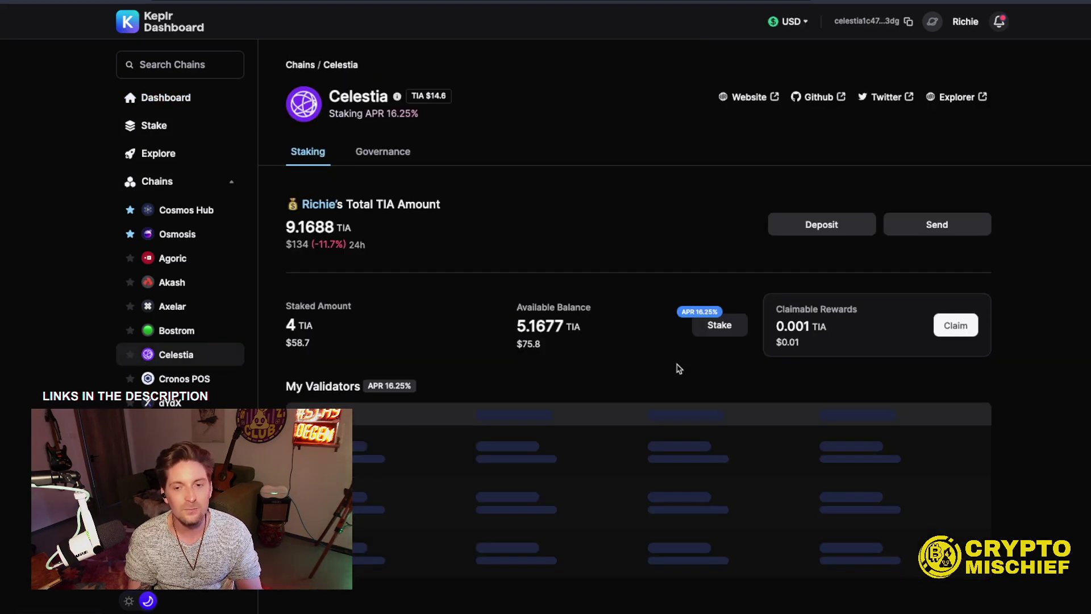
Examine the Celestia staked amount, available balance, current validators and the list of all validators
left_click_drag(288, 324, 518, 325)
left_click(398, 340)
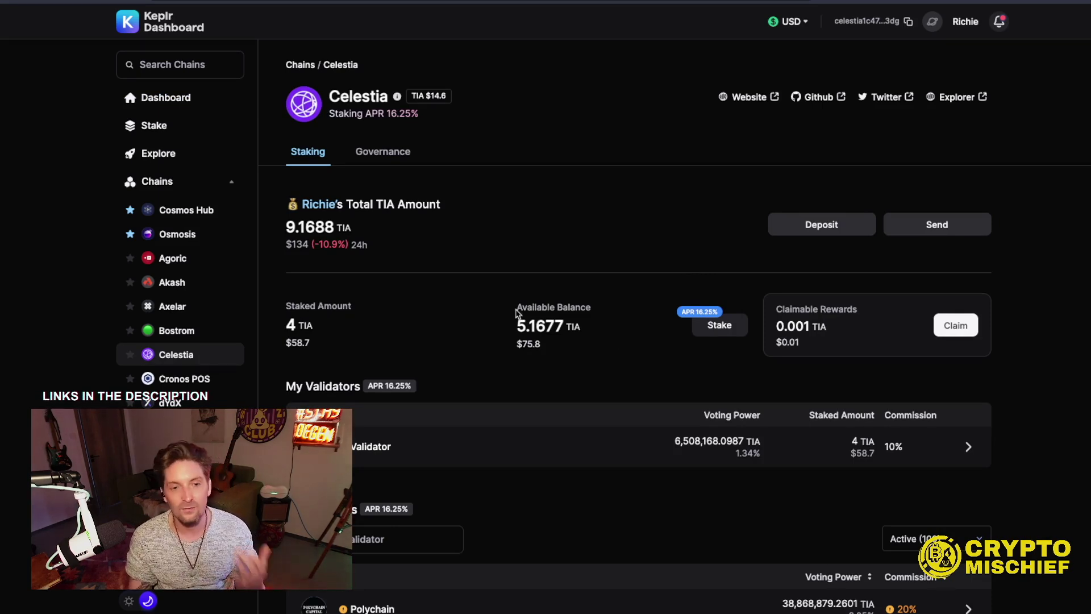
scroll(517, 315, "down", 2)
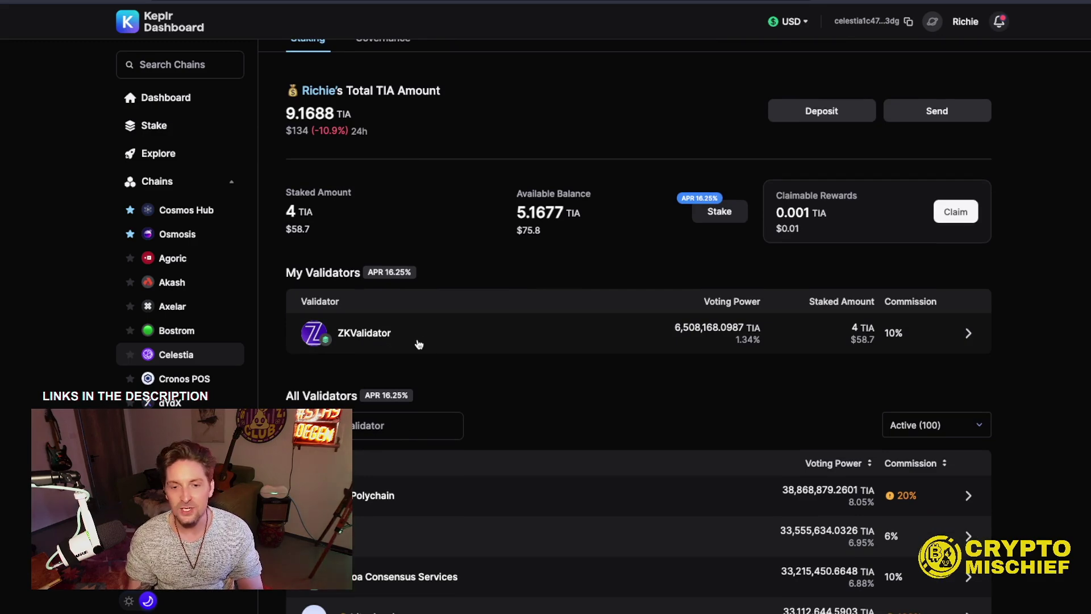
scroll(492, 346, "down", 3)
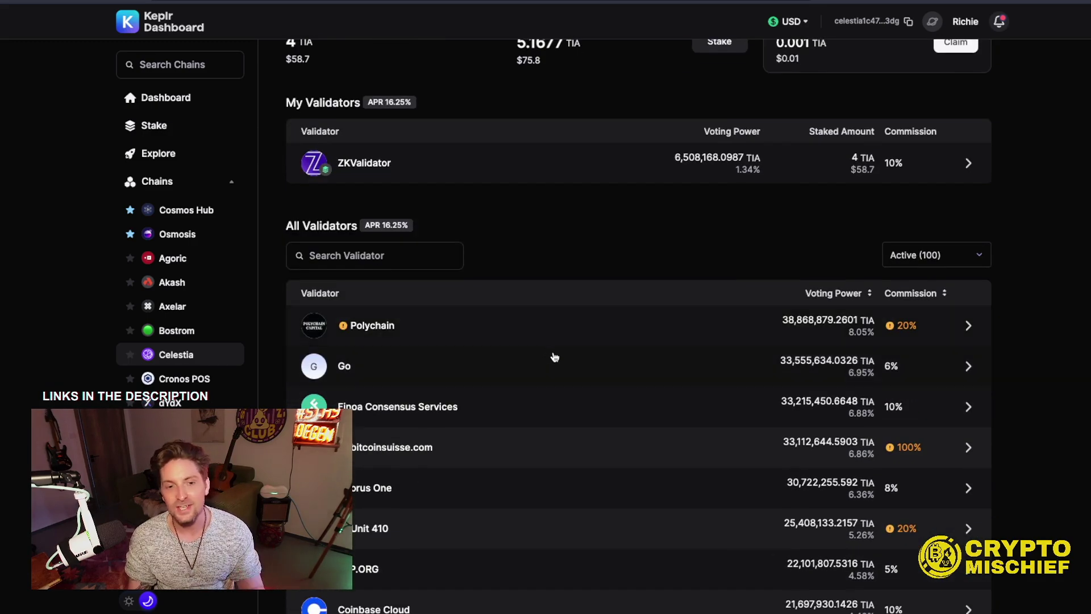
scroll(555, 356, "down", 6)
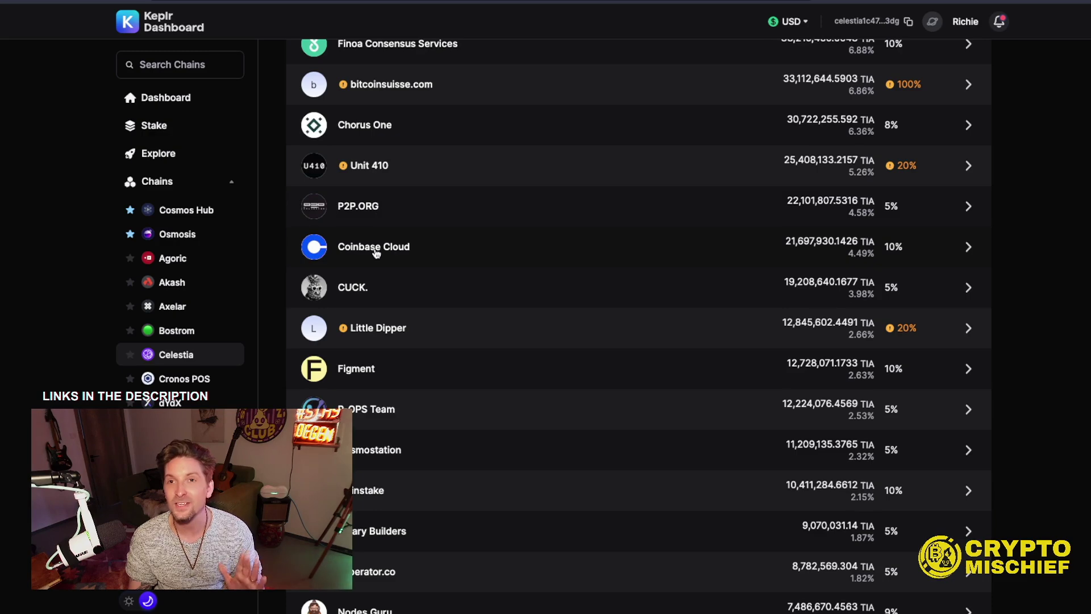
left_click(376, 206)
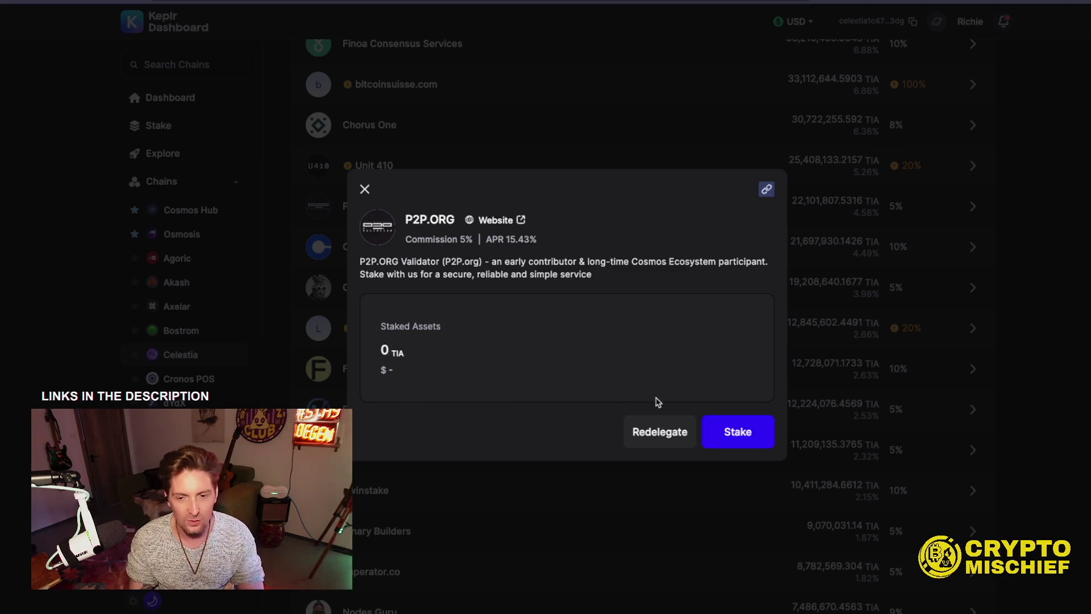
left_click(738, 433)
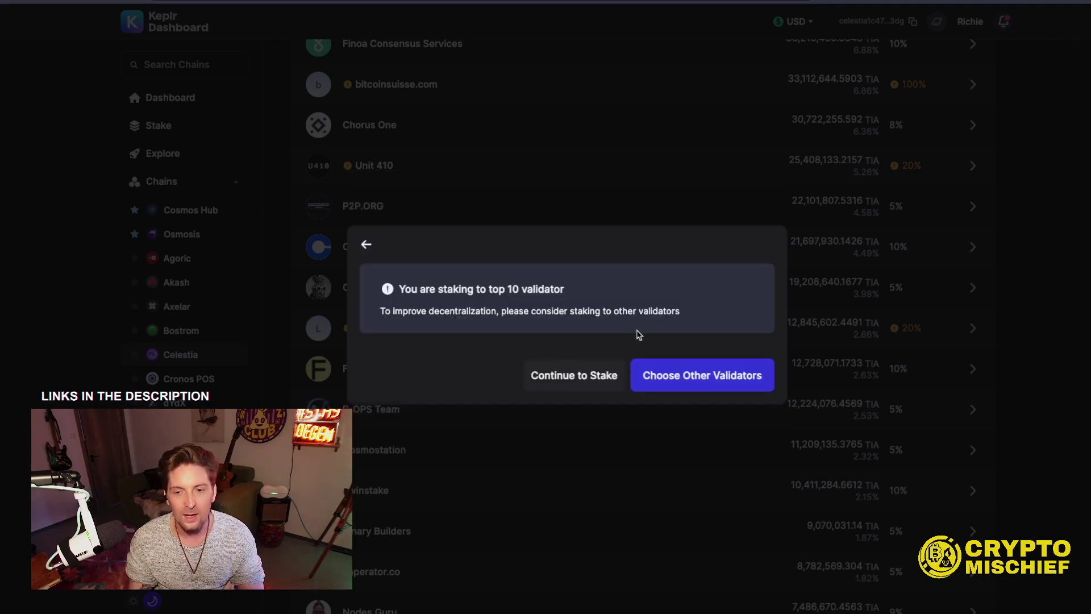
left_click(366, 245)
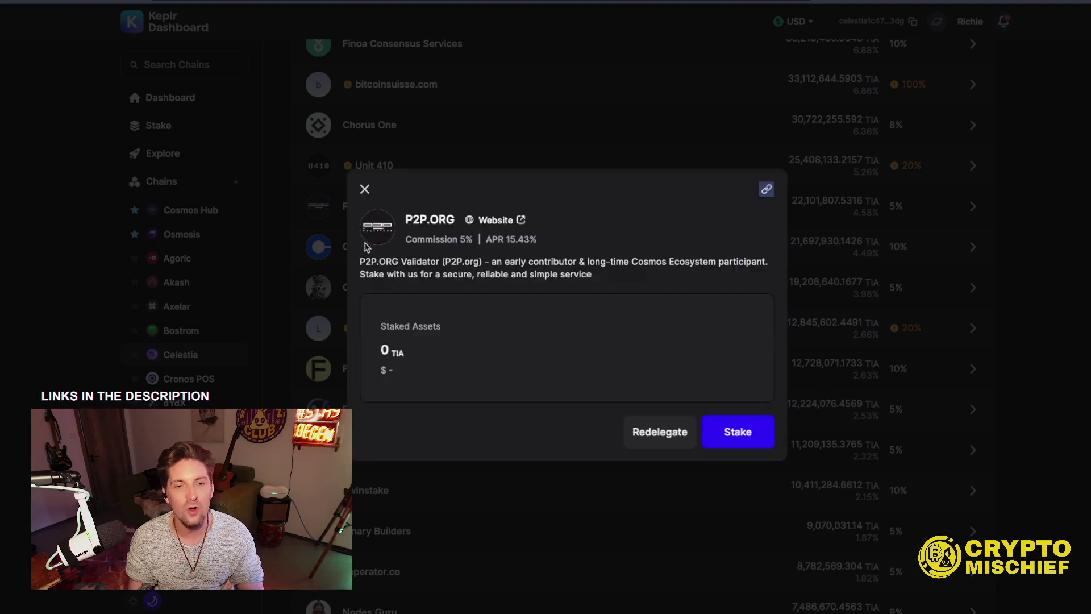
left_click(365, 189)
Choose Validatus from the Celestia validators, read its description, stake 5 TIA with it and approve the transaction in the wallet
scroll(487, 414, "down", 10)
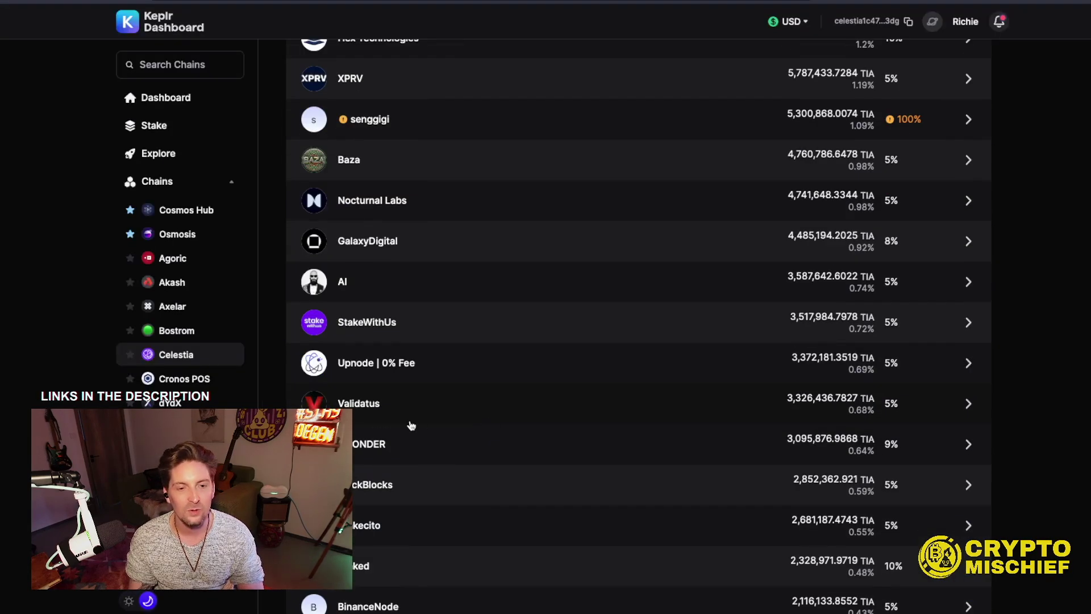
left_click(365, 409)
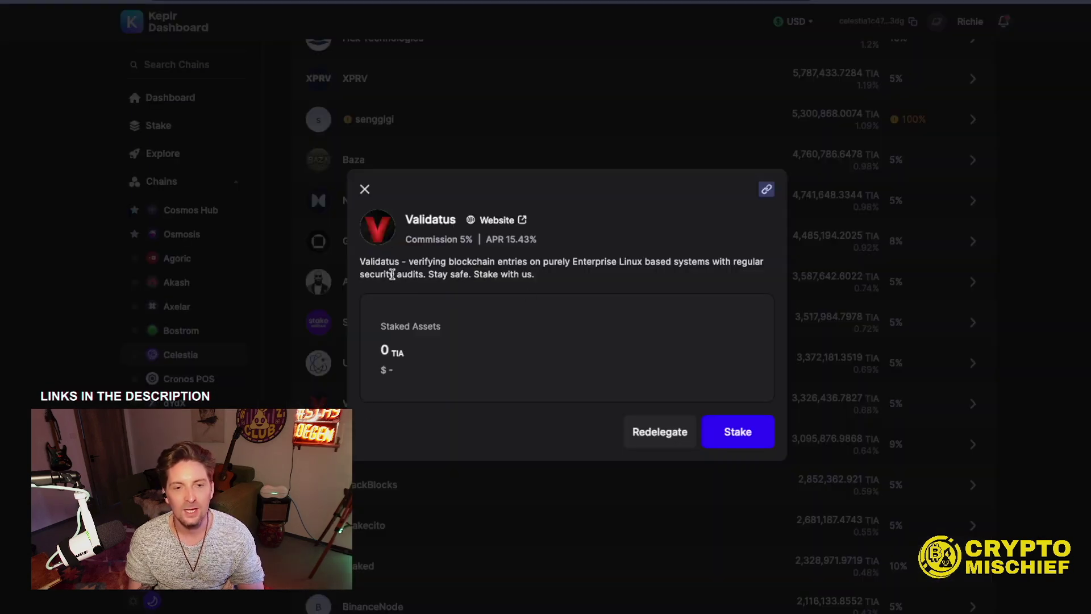
left_click_drag(427, 264, 704, 278)
left_click_drag(431, 276, 590, 280)
left_click(591, 281)
left_click(738, 433)
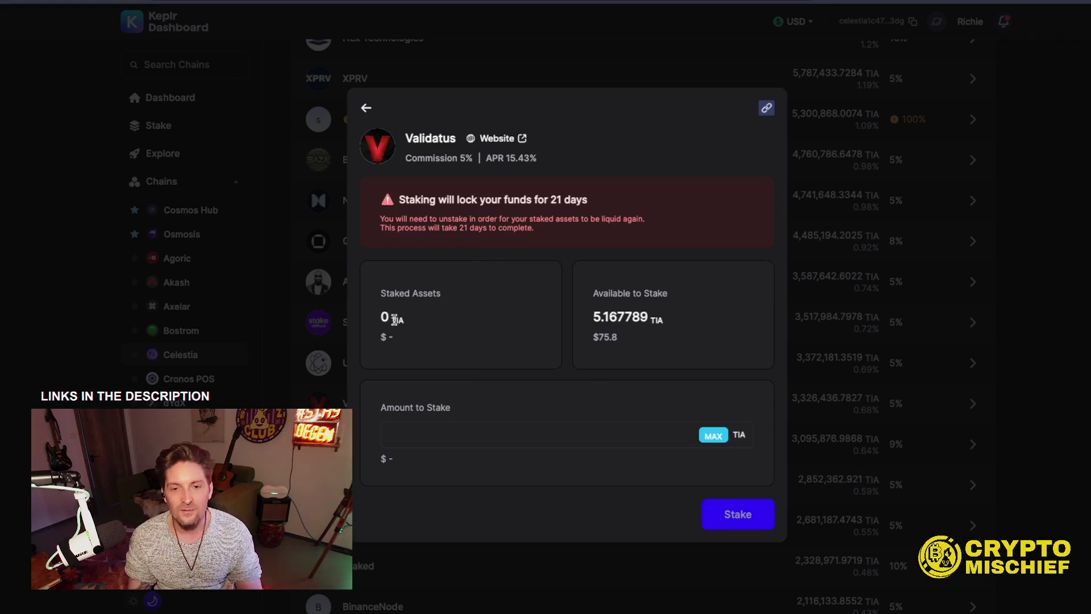
left_click(437, 439)
type("5")
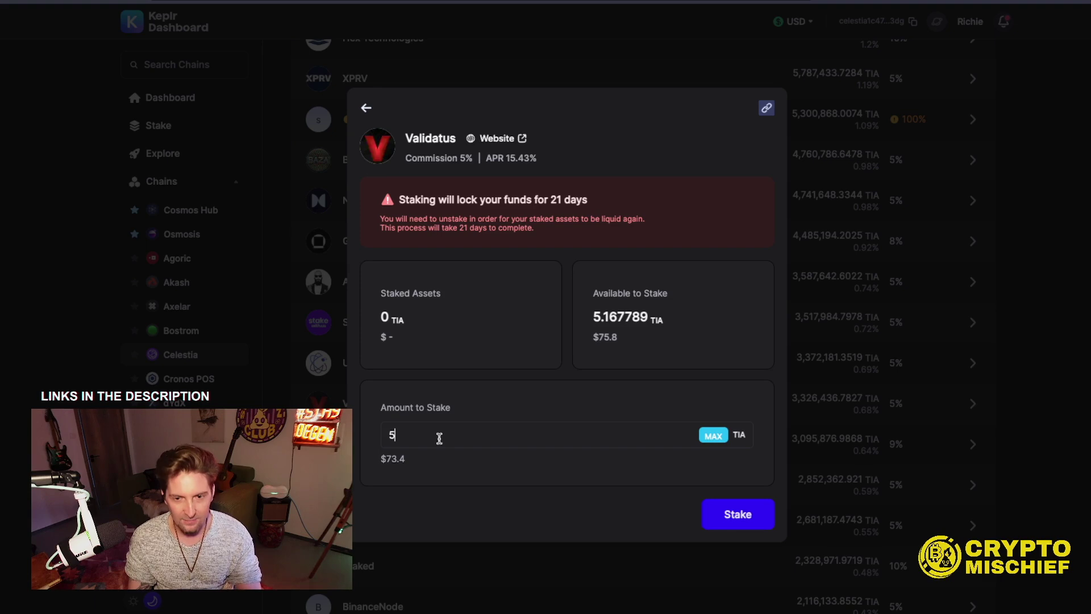
left_click(736, 524)
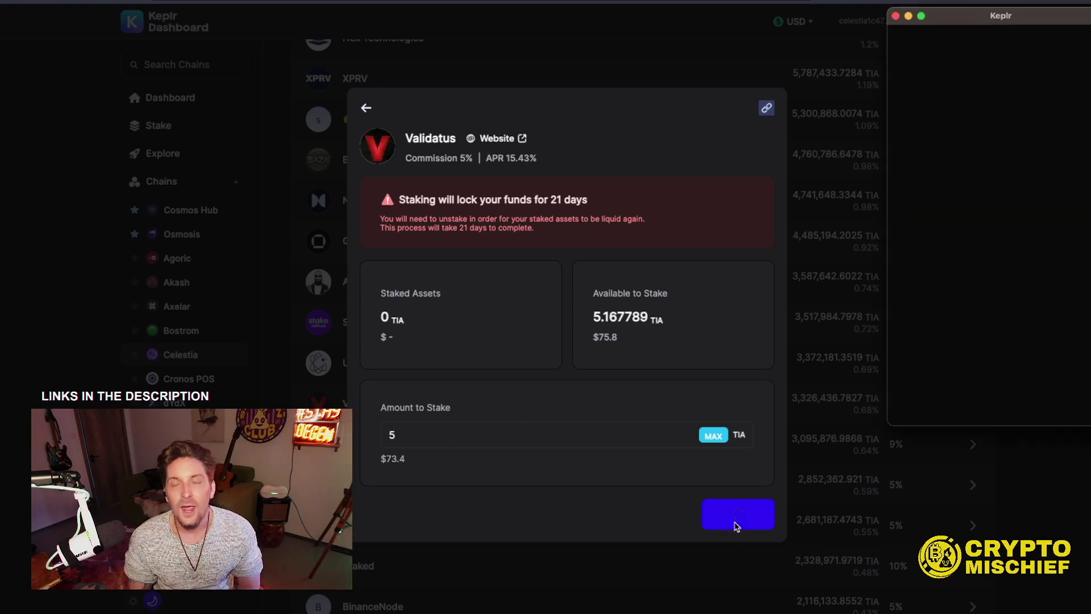
left_click(988, 404)
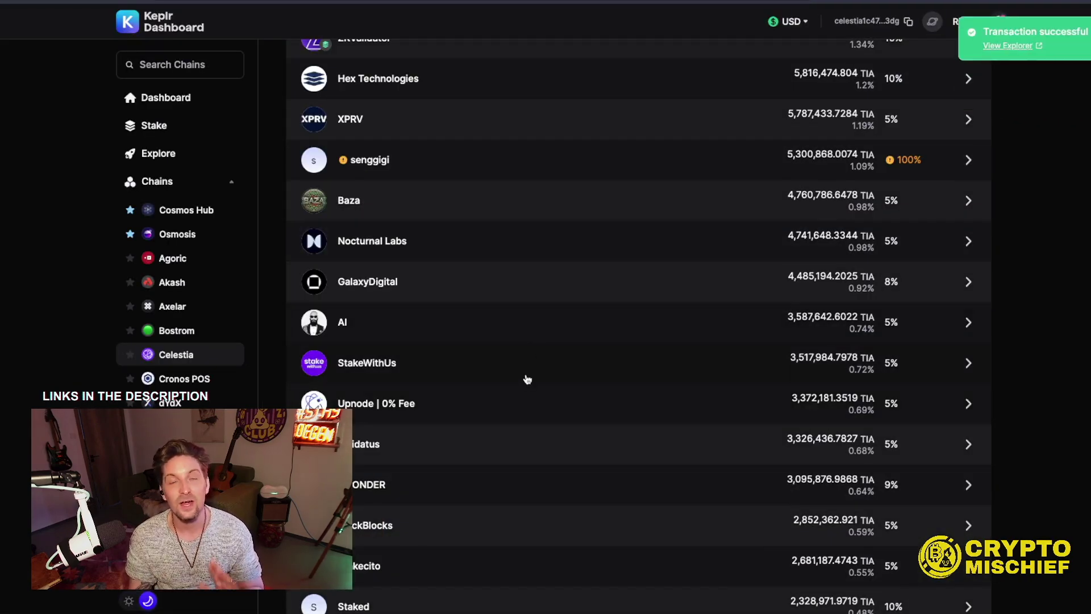
Mark Celestia as a favourite chain in the Keplr Dashboard
scroll(538, 298, "up", 5)
scroll(250, 363, "up", 6)
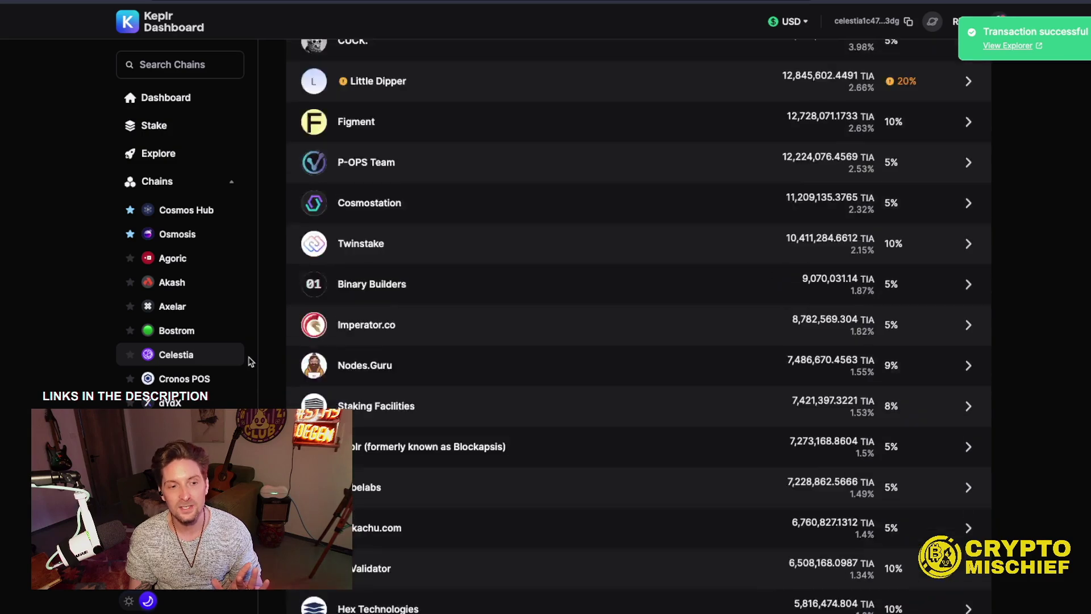
left_click(129, 356)
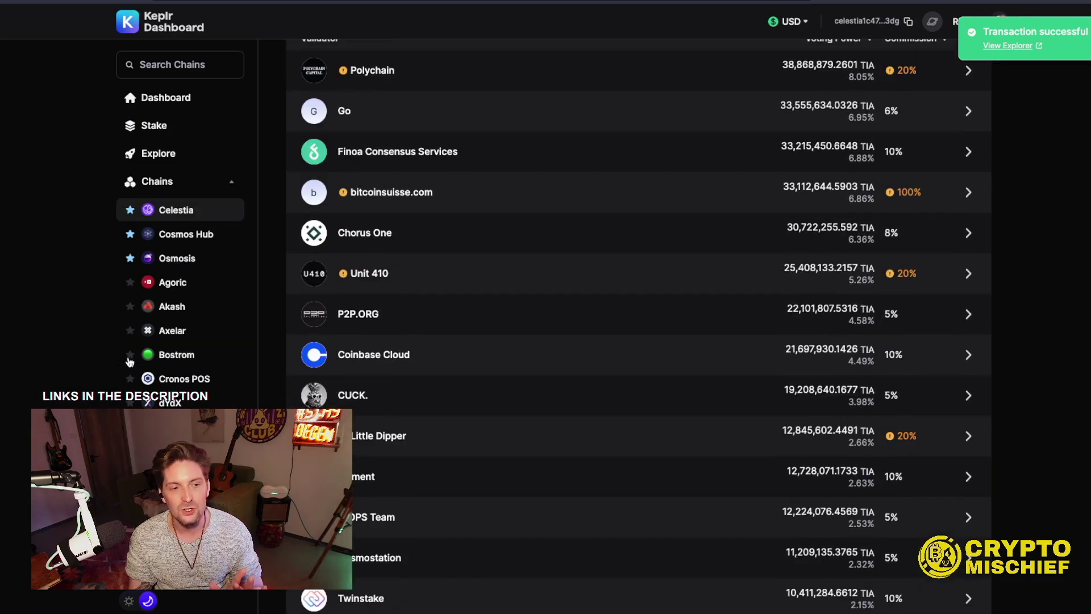
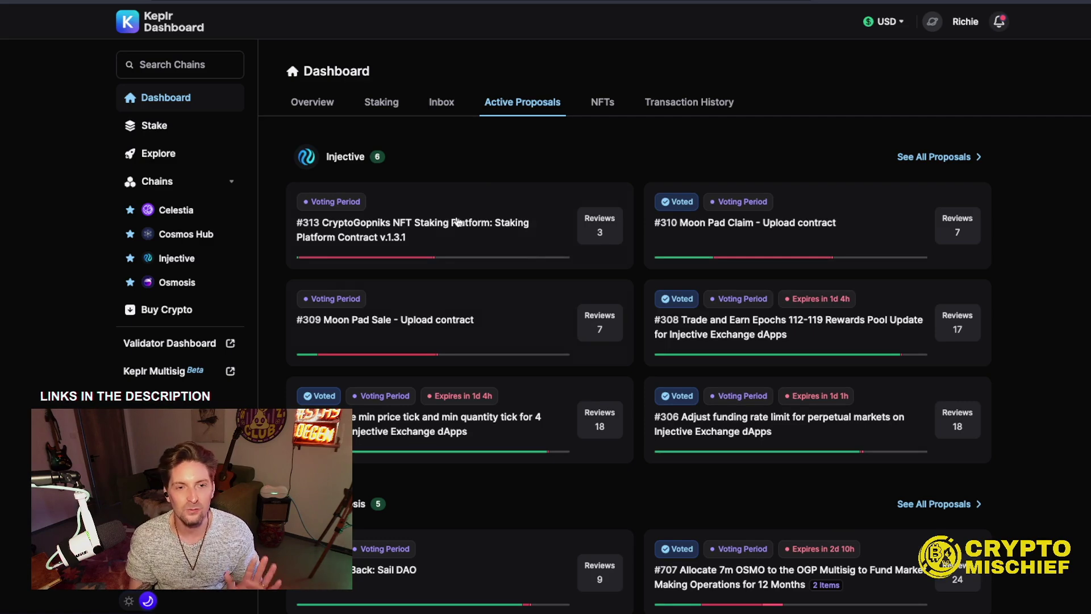
Open Injective proposal #313 on the CryptoGopniks NFT Staking Platform, read it, vote No and approve the transaction in the wallet
left_click(457, 220)
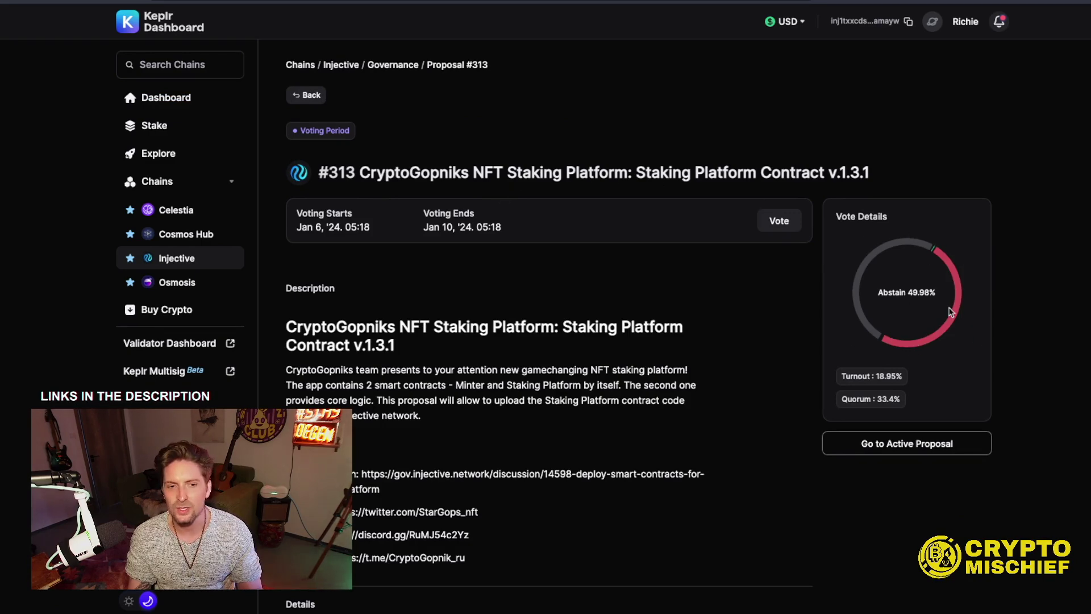
scroll(600, 392, "down", 15)
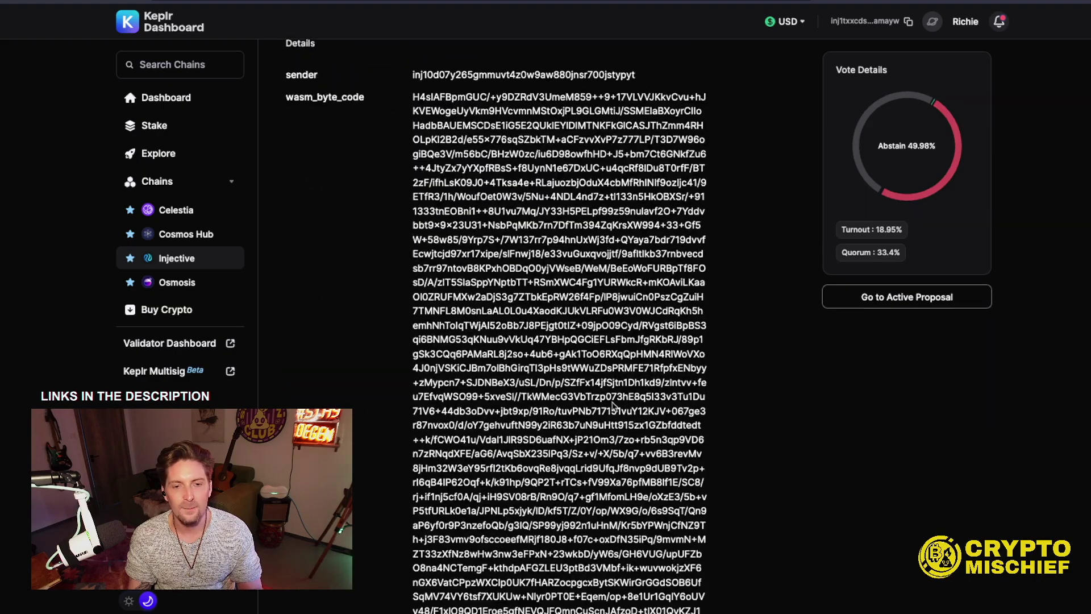
scroll(615, 401, "up", 20)
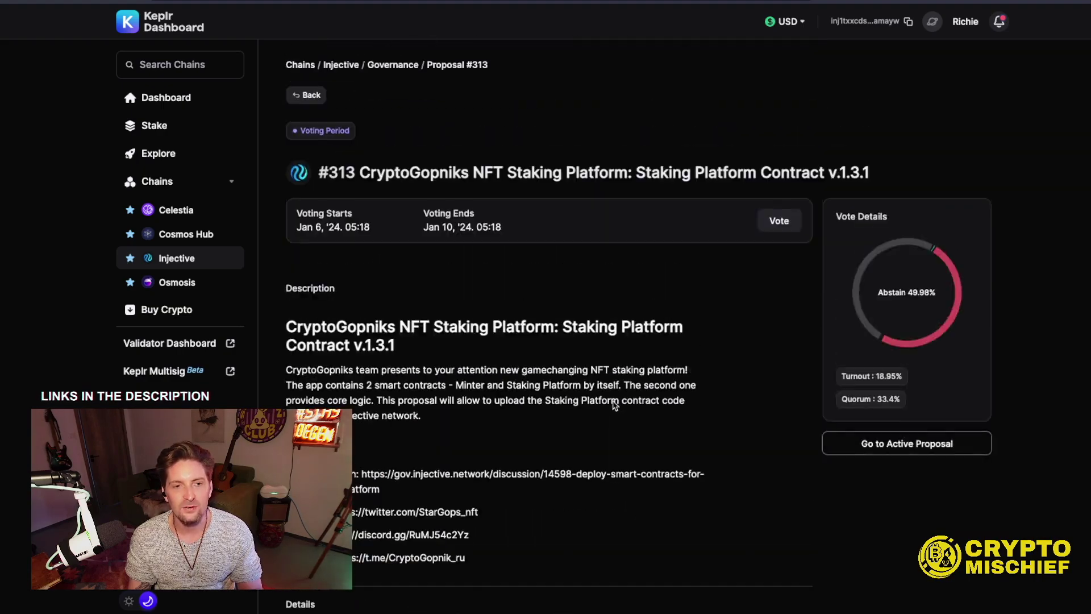
left_click(779, 222)
left_click(543, 292)
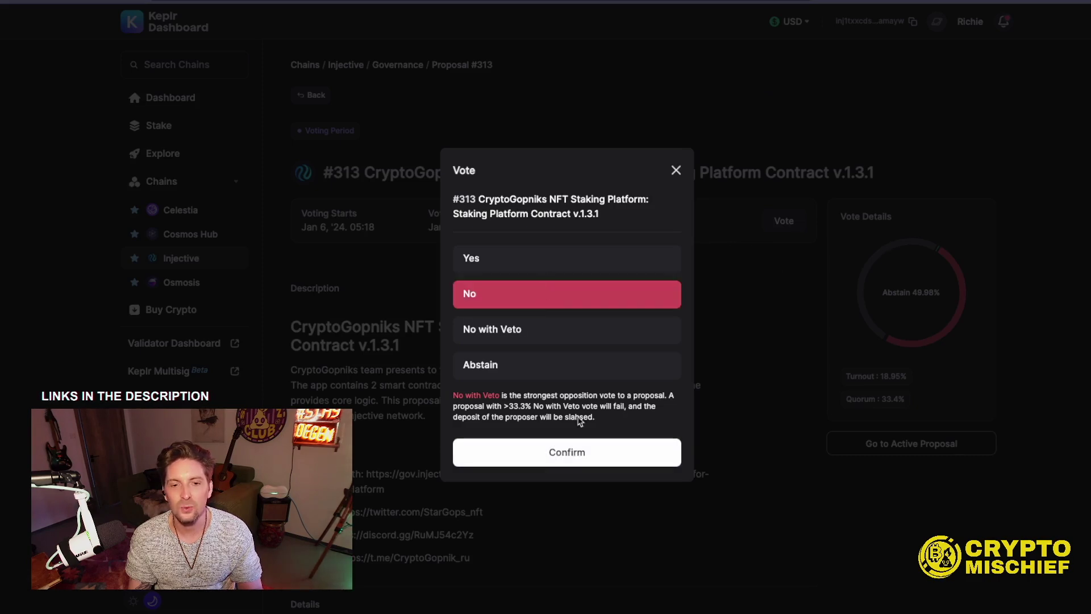
left_click(569, 457)
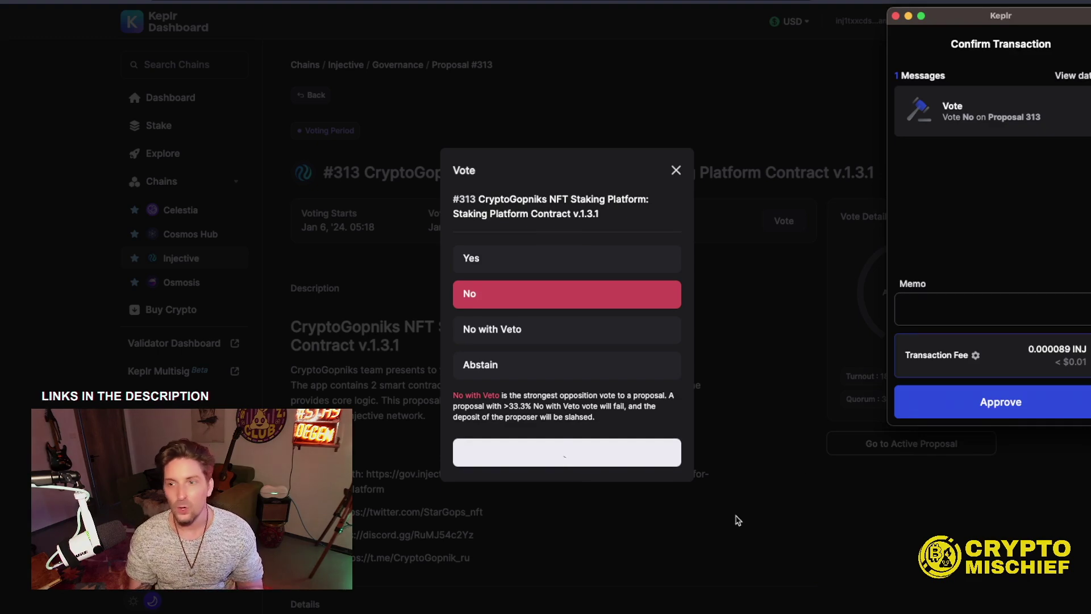
left_click(1023, 402)
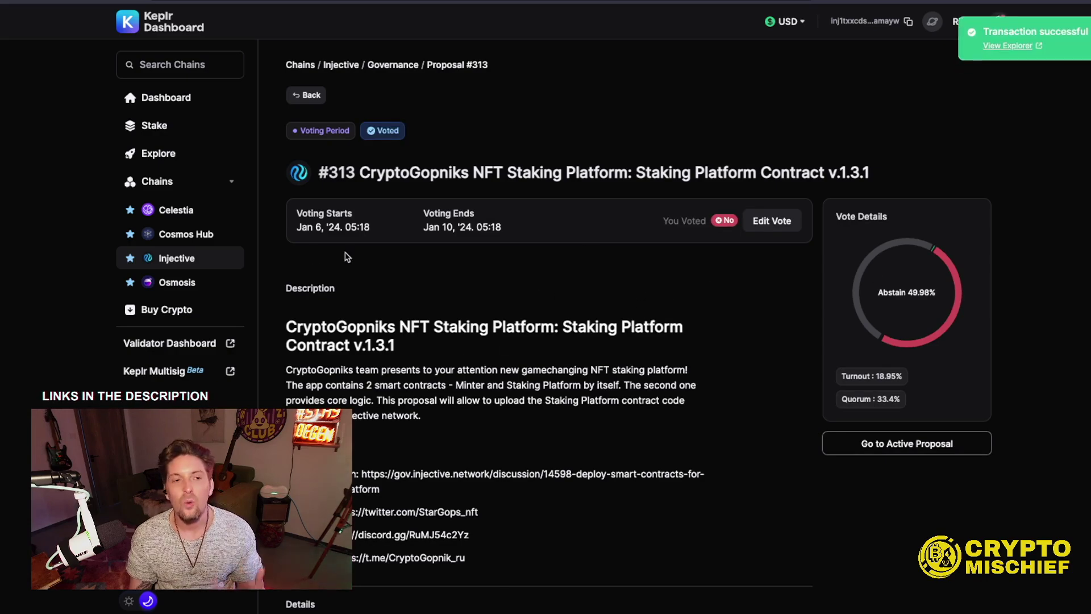
scroll(373, 144, "down", 4)
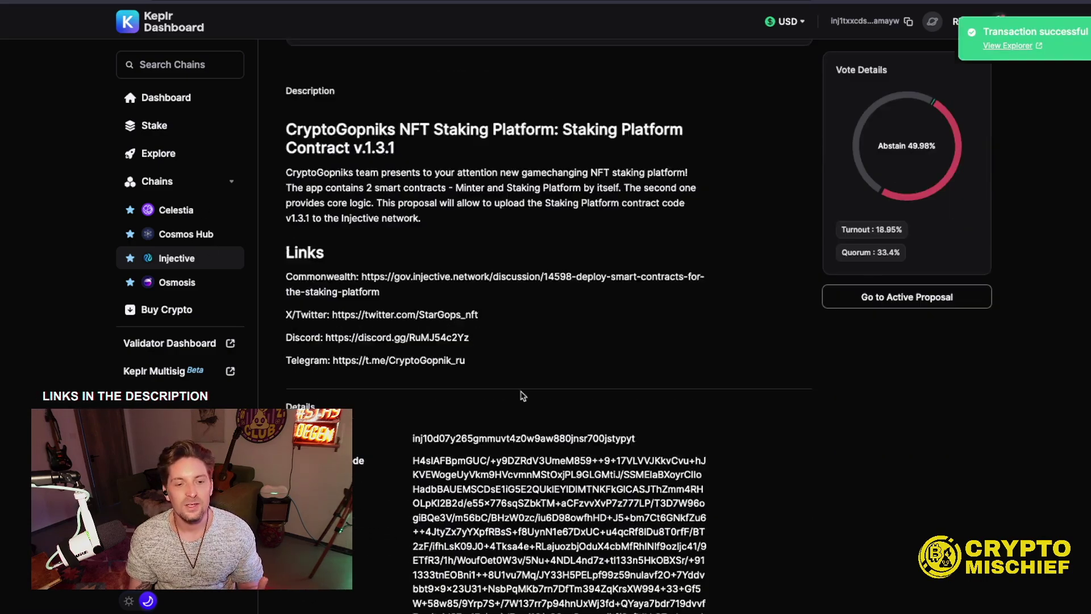
scroll(367, 149, "up", 4)
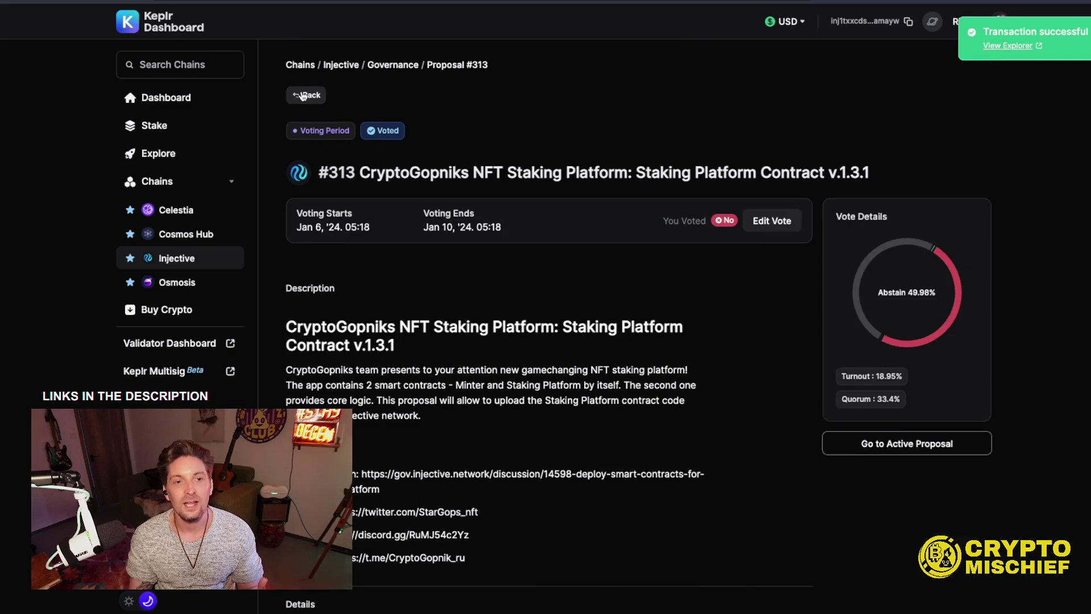
Return to the active proposals, open Osmosis proposal #706 on the Grants Program v3 Renewal, vote Yes and approve the wallet transaction
left_click(300, 95)
scroll(591, 381, "down", 2)
scroll(568, 392, "down", 4)
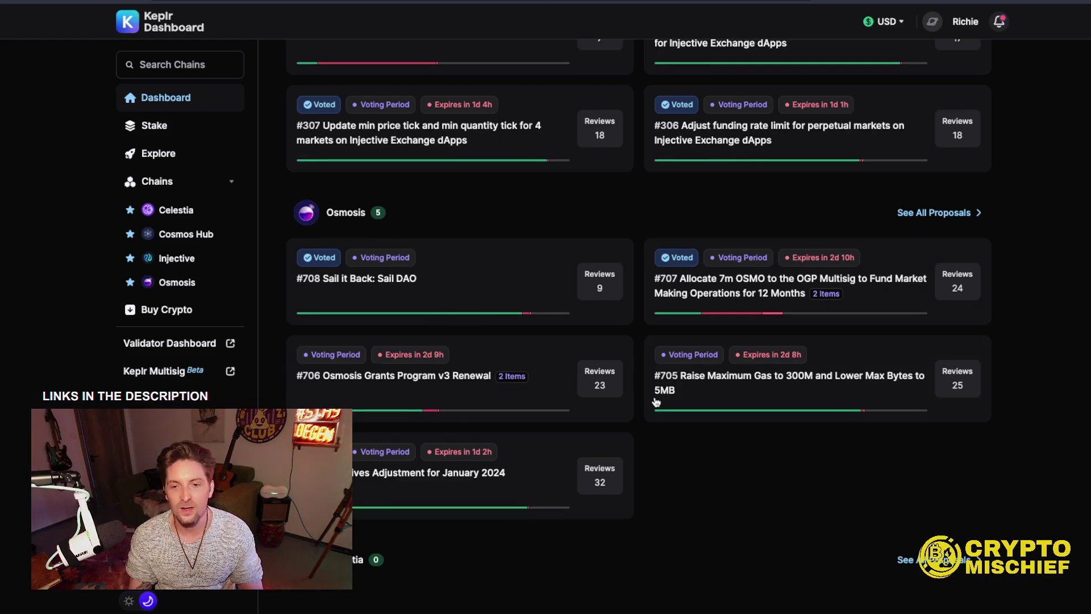
left_click(392, 378)
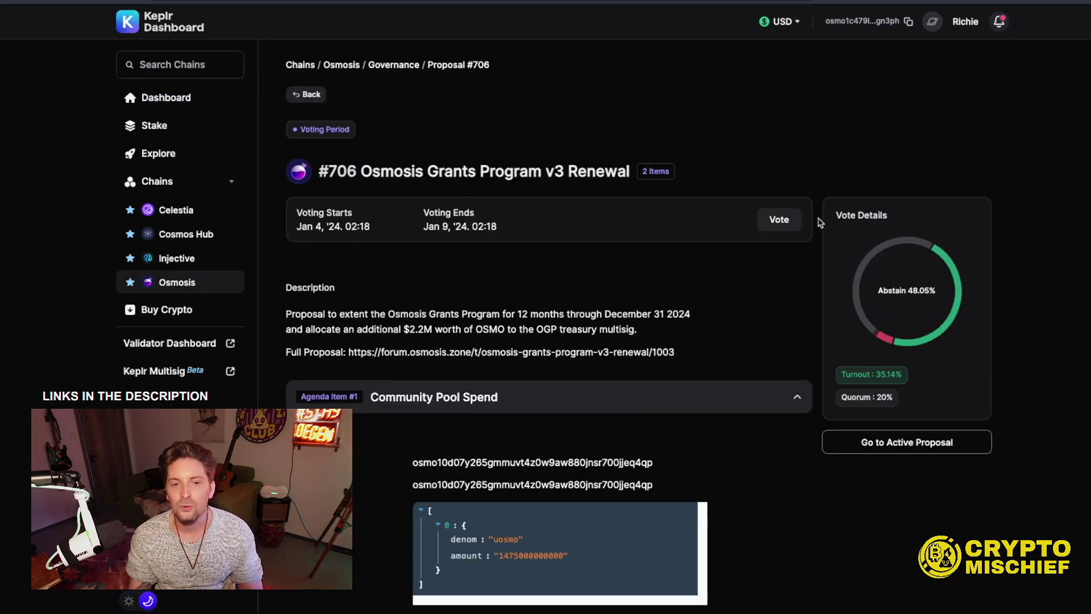
scroll(625, 392, "down", 2)
scroll(704, 370, "up", 2)
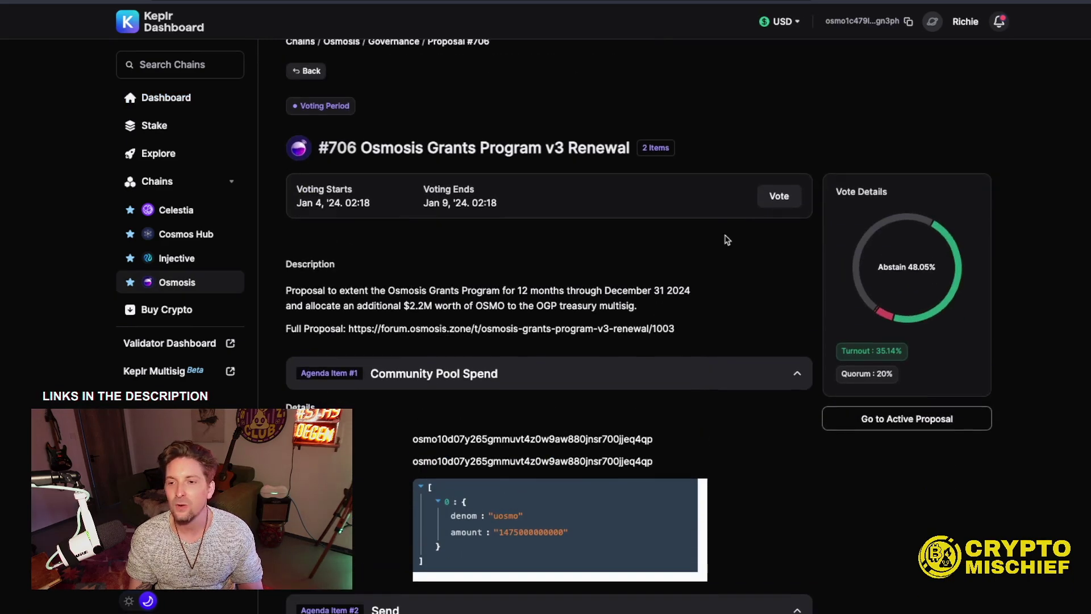
left_click(778, 197)
left_click(559, 257)
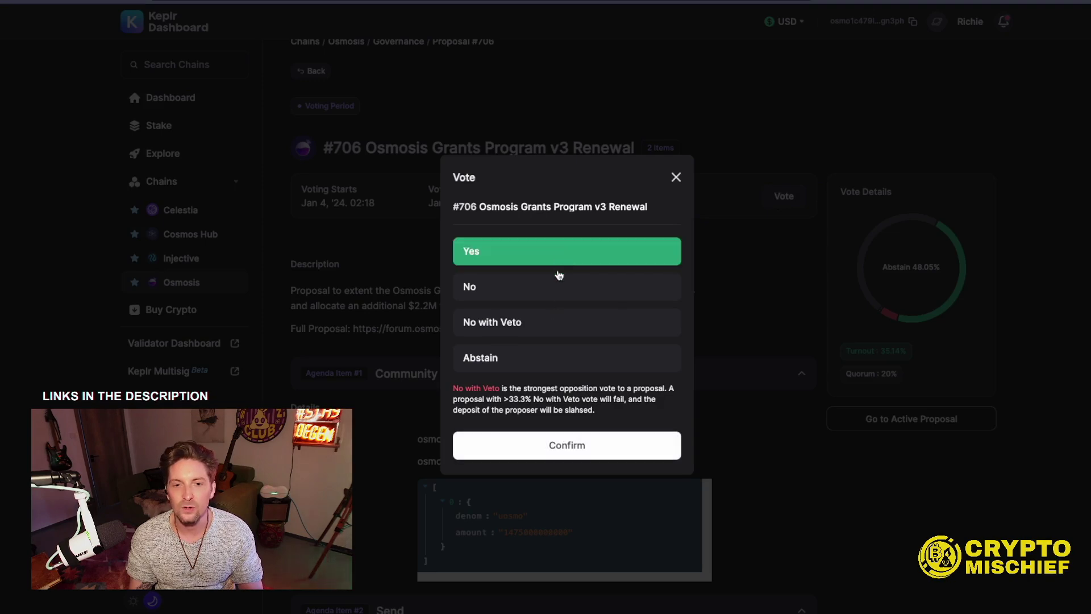
left_click(554, 449)
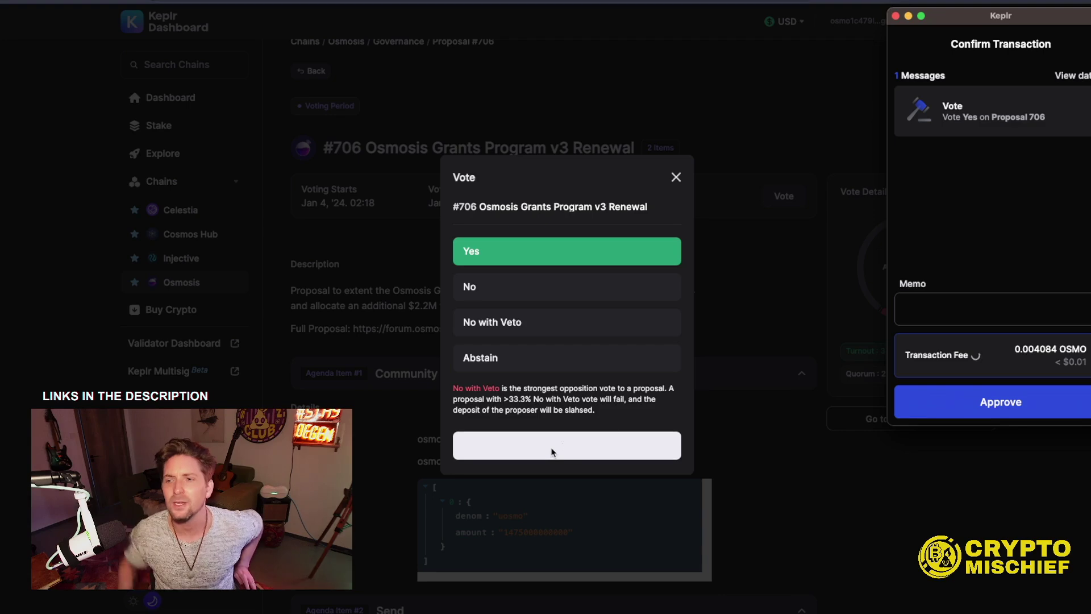
left_click(983, 419)
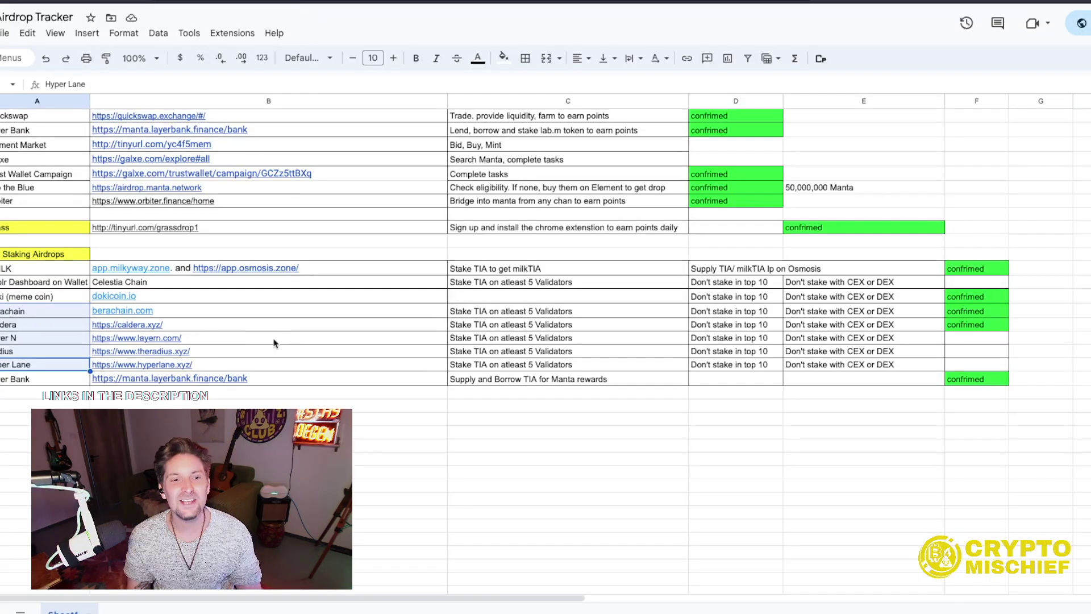
Switch to LayerBank's Manta bank page at manta.layerbank.finance/bank
left_click(341, 378)
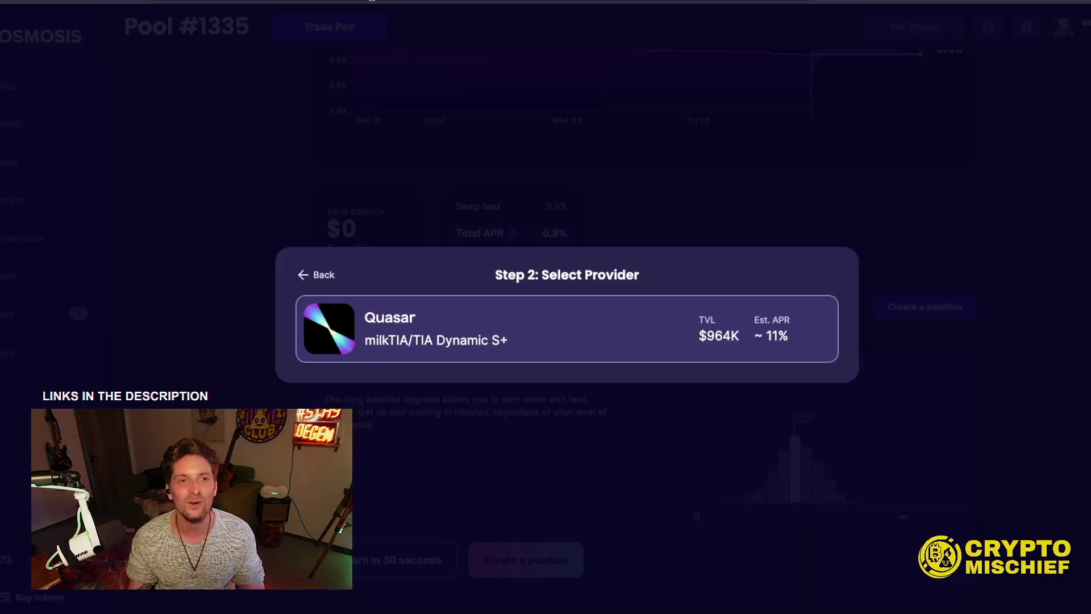
left_click(374, 0)
type("layer")
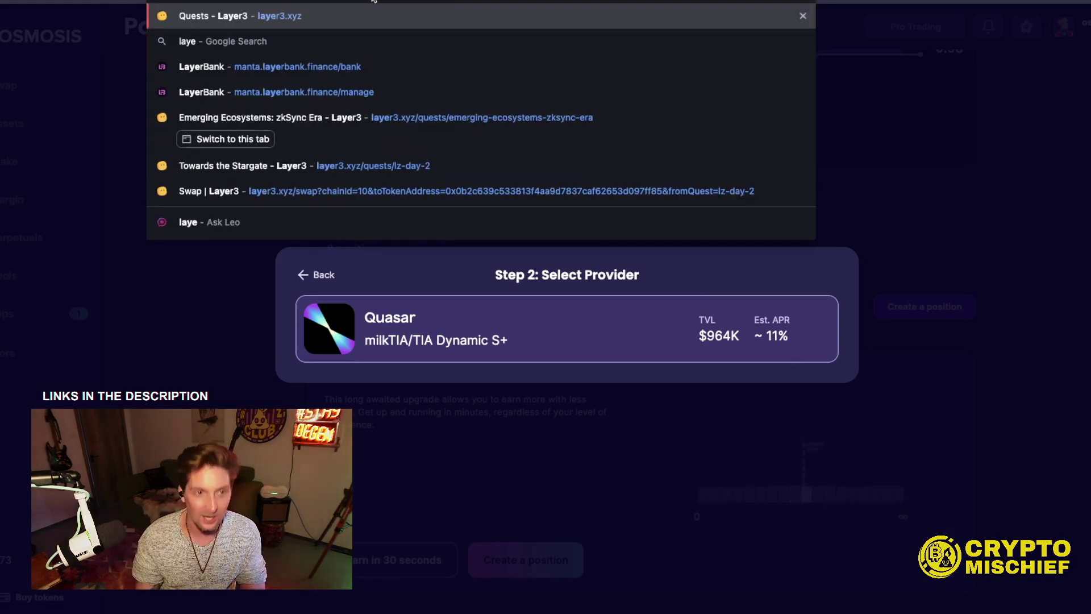
left_click(317, 67)
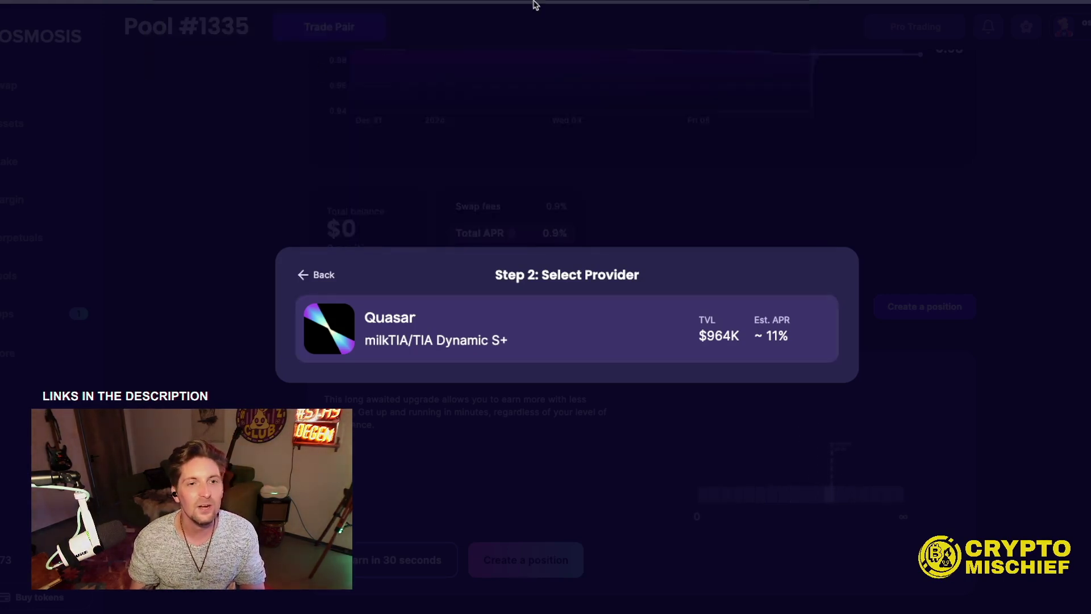
Switch the browser wallet's network to Manta Pacific Mainnet for use with LayerBank
left_click(895, 1)
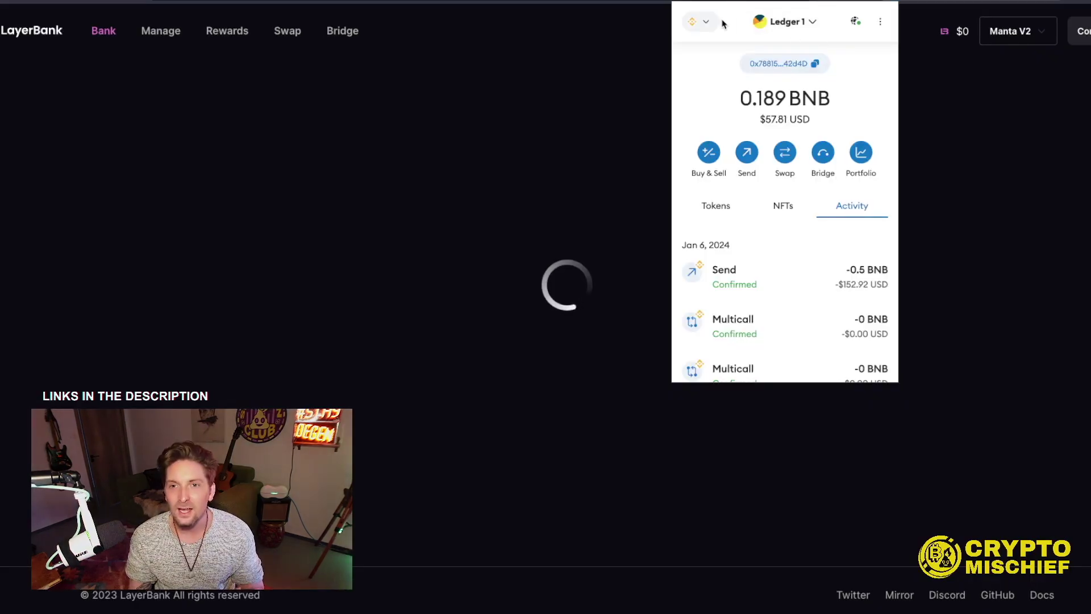
left_click(714, 25)
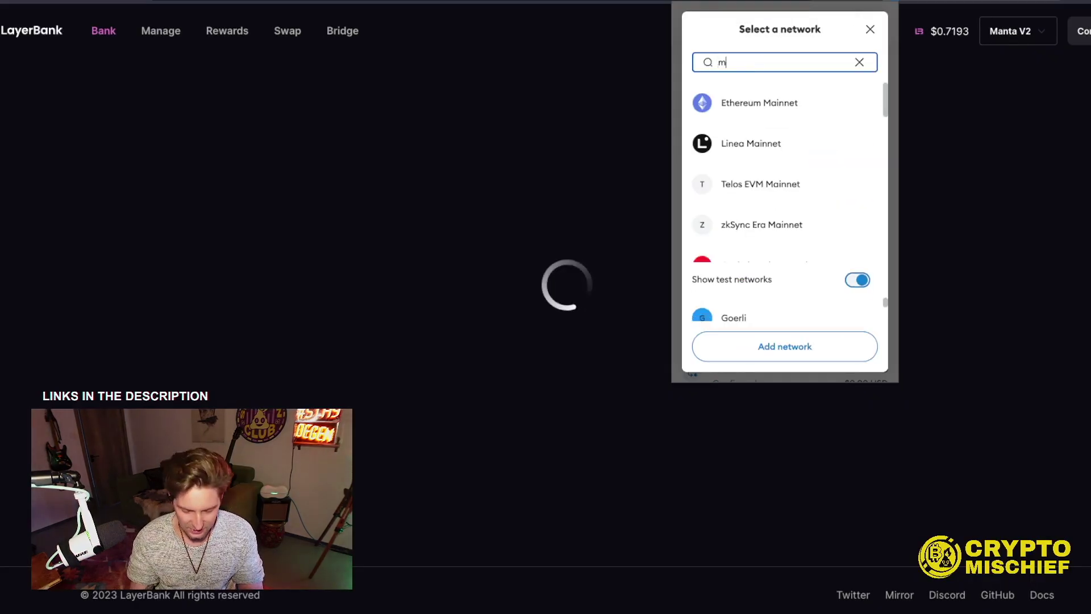
type("manra")
key("BackSpace")
key("BackSpace")
type("ta")
key("BackSpace")
key("BackSpace")
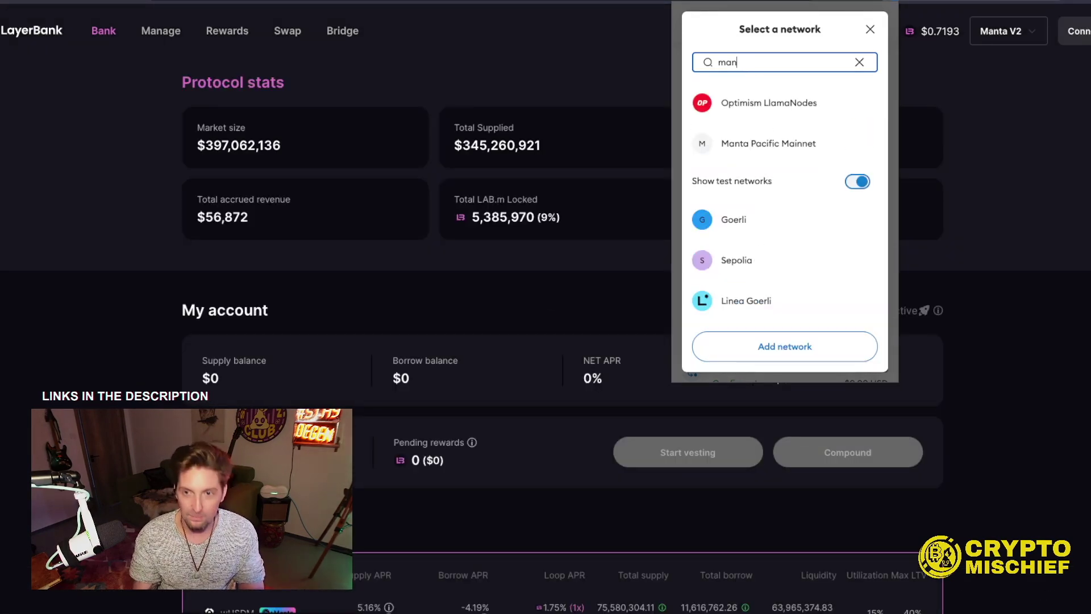
type("ta")
key("BackSpace")
key("BackSpace")
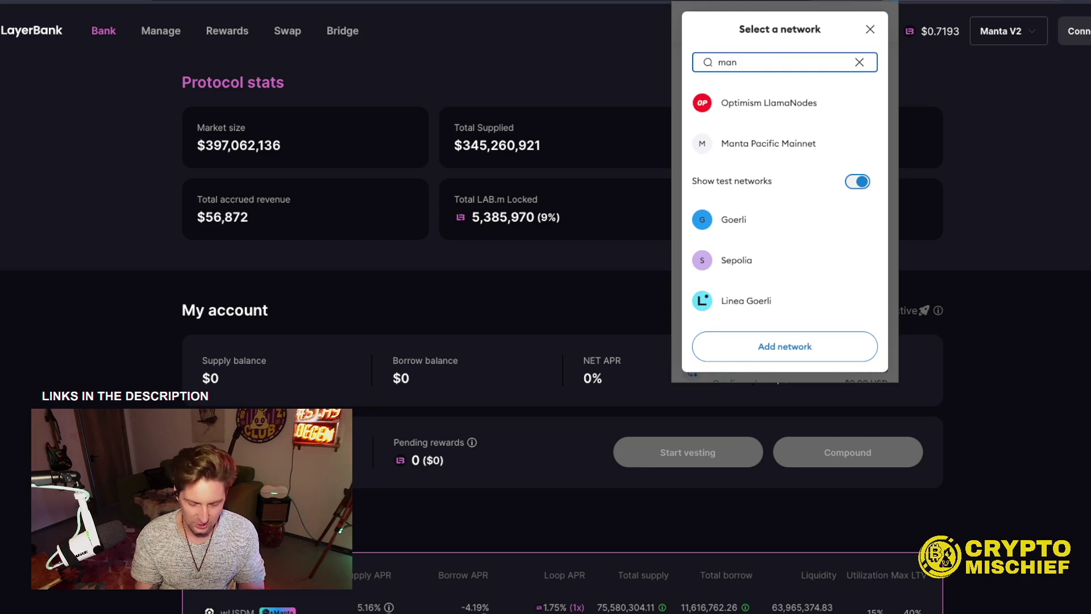
type("tas")
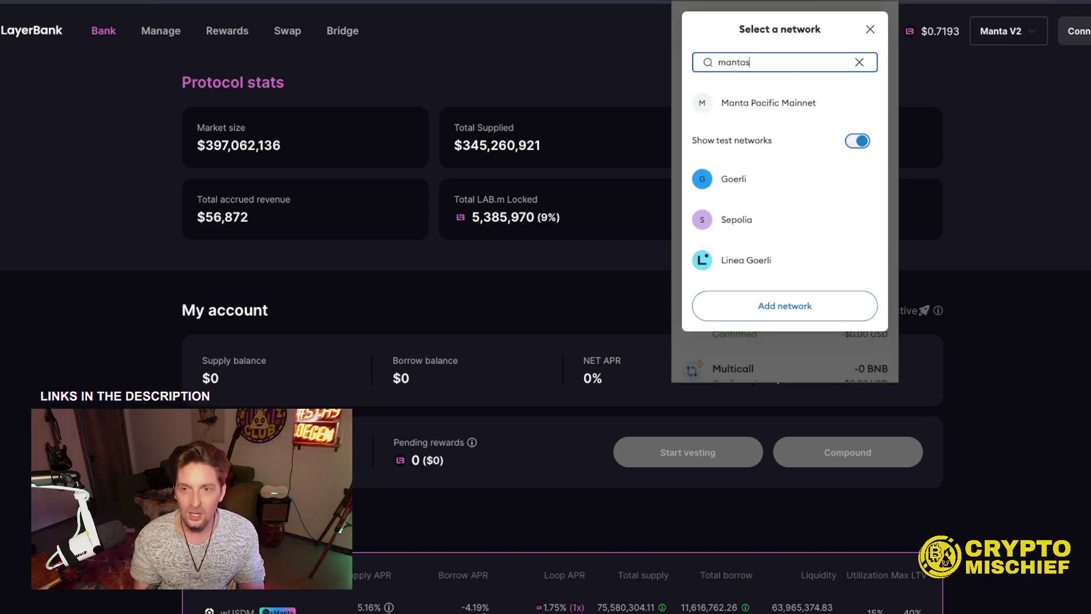
left_click(766, 105)
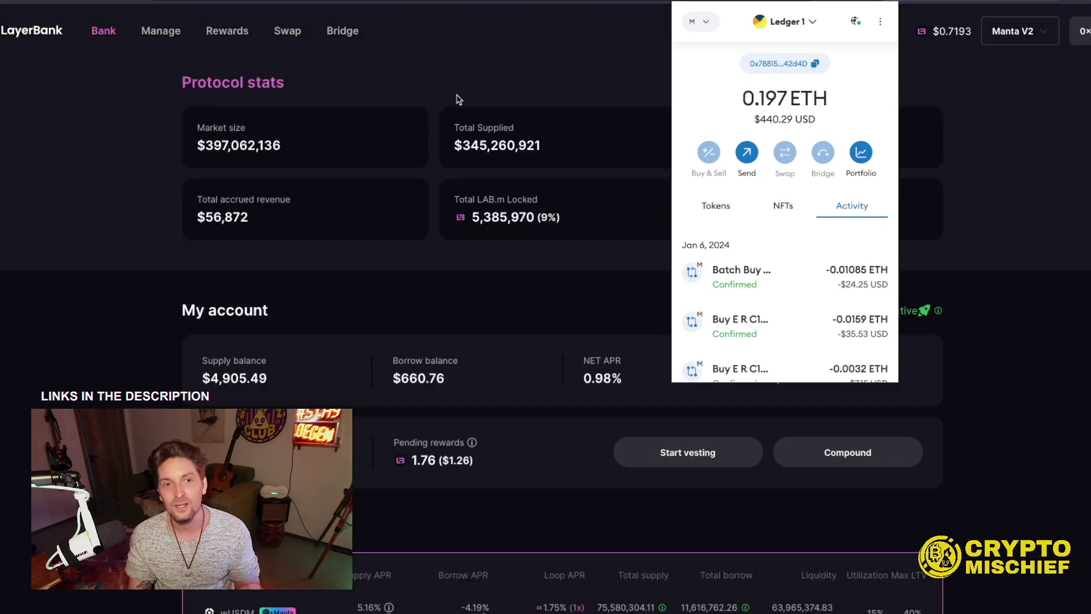
left_click(438, 72)
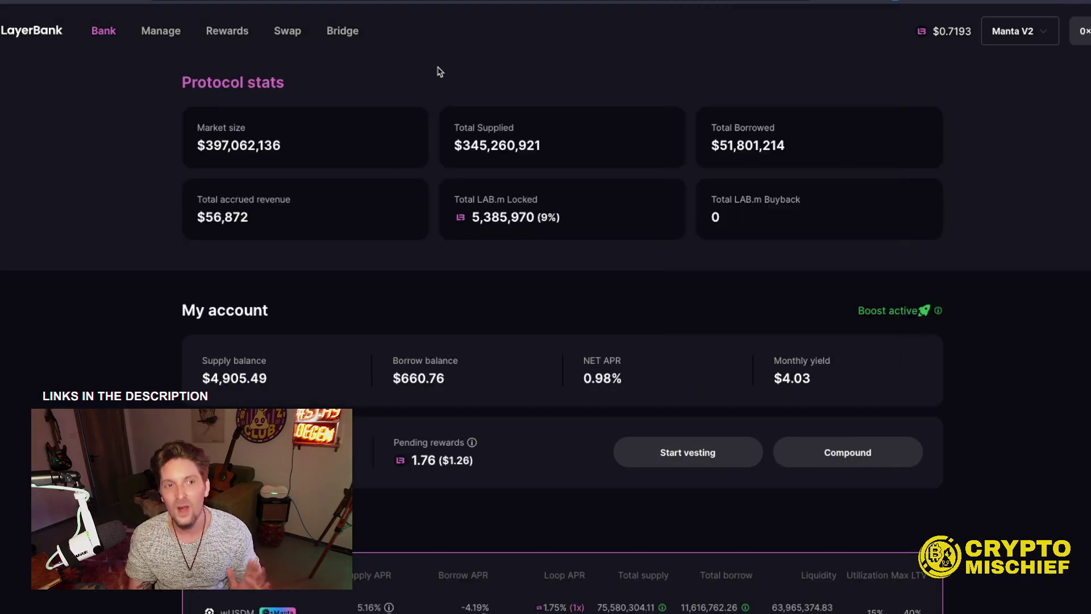
Examine how LayerBank rewards Manta points for supplying, borrowing and staking, including the TIA and wUSDM/STONE points details
left_click(233, 35)
scroll(603, 245, "down", 6)
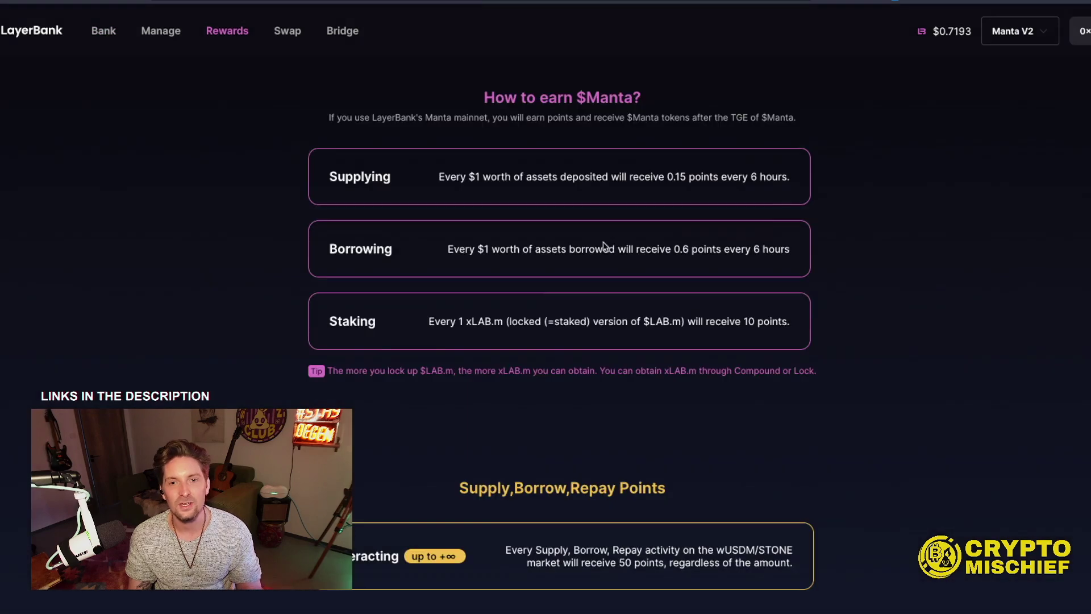
scroll(604, 246, "down", 6)
left_click(575, 385)
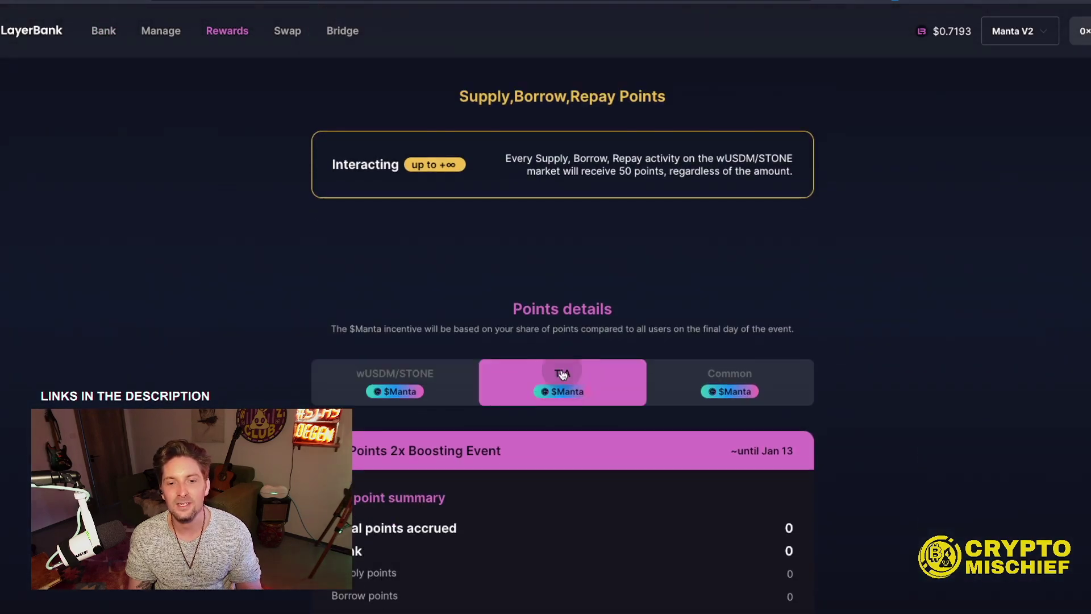
scroll(591, 375, "down", 3)
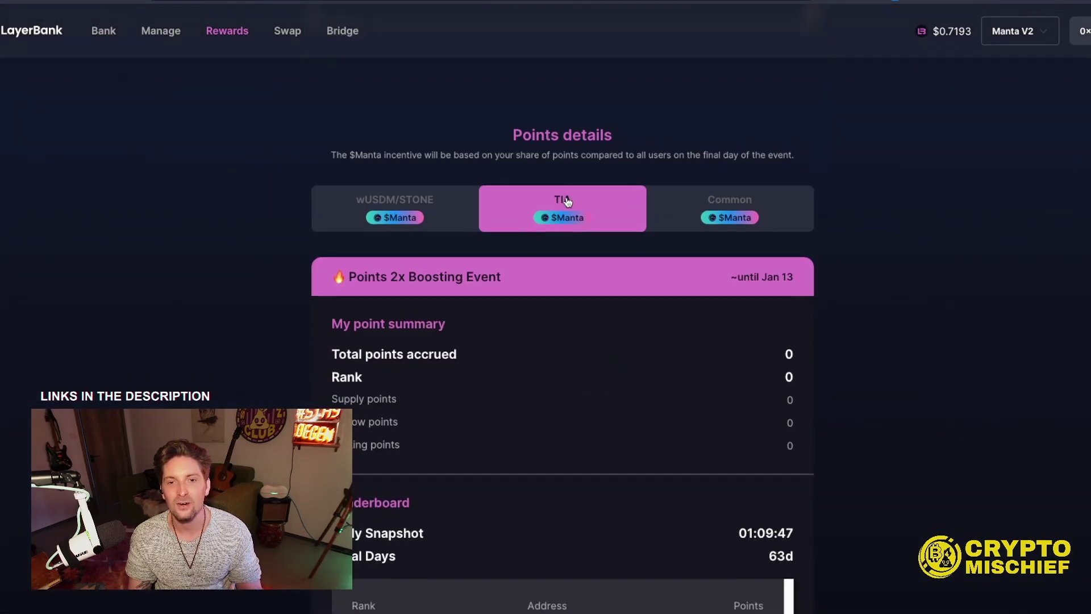
left_click(420, 210)
scroll(558, 344, "down", 5)
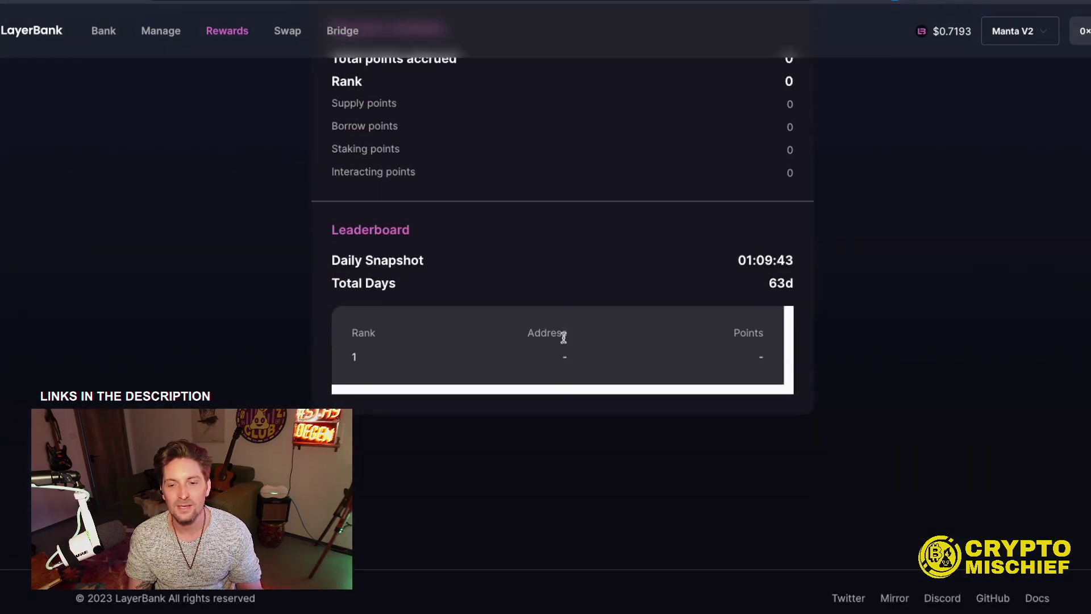
scroll(562, 336, "up", 10)
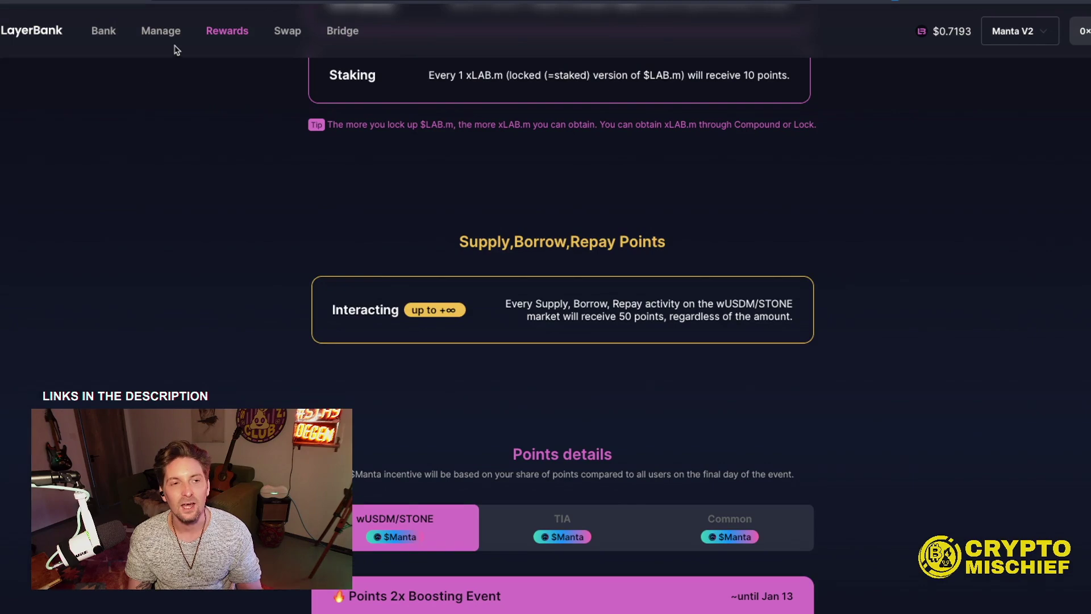
Examine the LayerBank markets, the supplied and borrowed assets including TIA, and the account's pending rewards
left_click(104, 36)
scroll(408, 380, "down", 5)
scroll(408, 381, "down", 6)
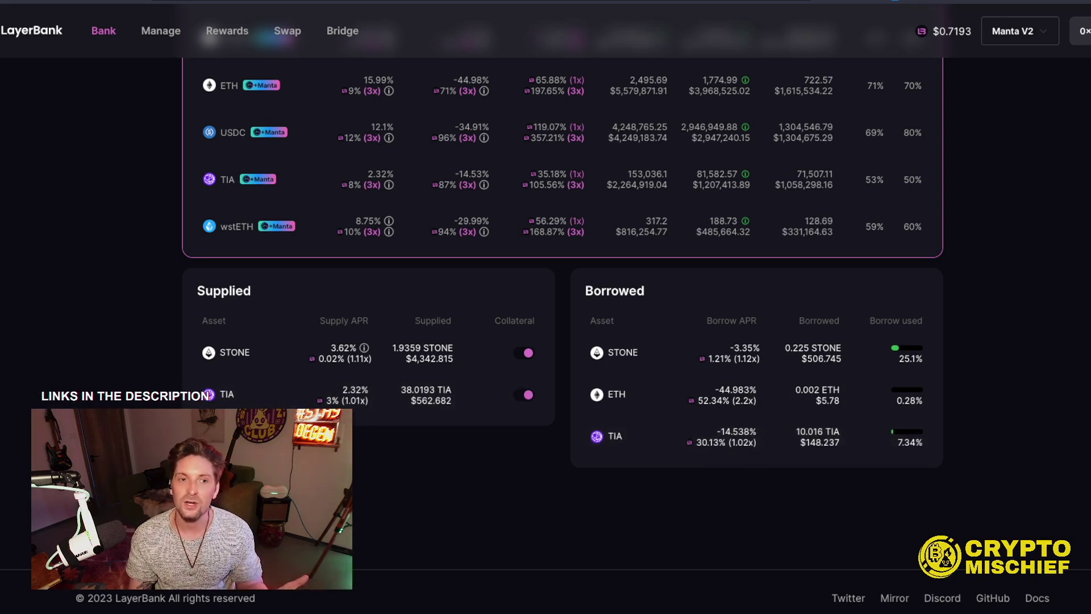
scroll(353, 407, "up", 7)
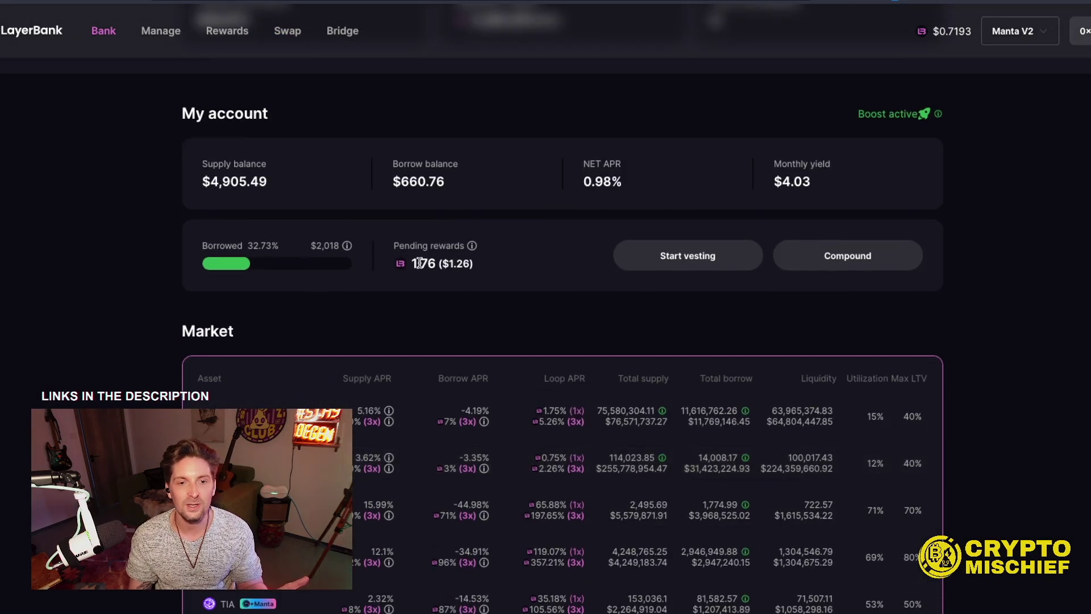
left_click_drag(494, 269, 411, 265)
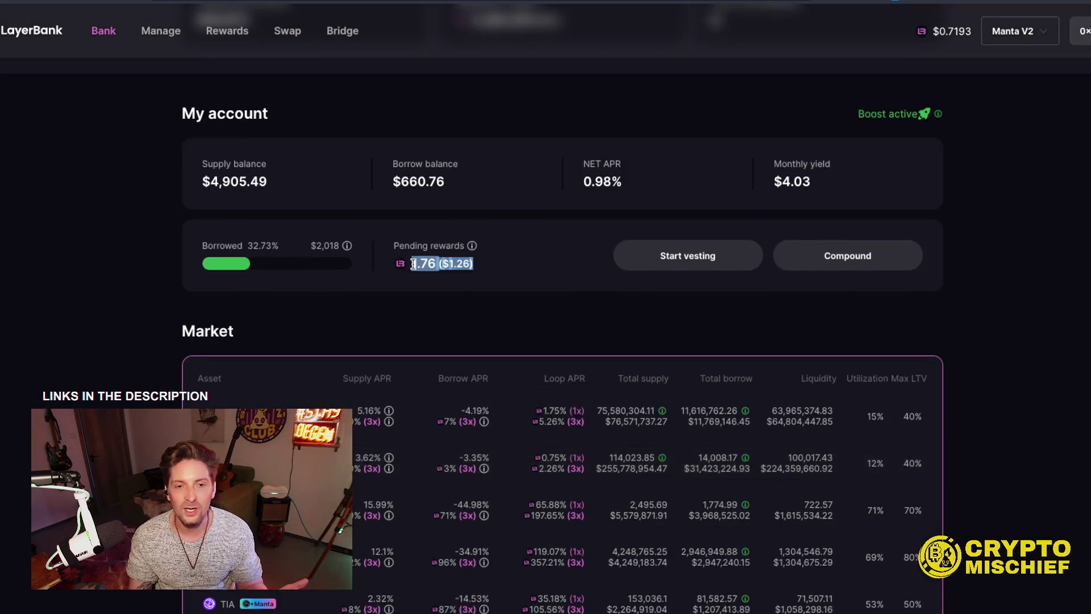
left_click(494, 291)
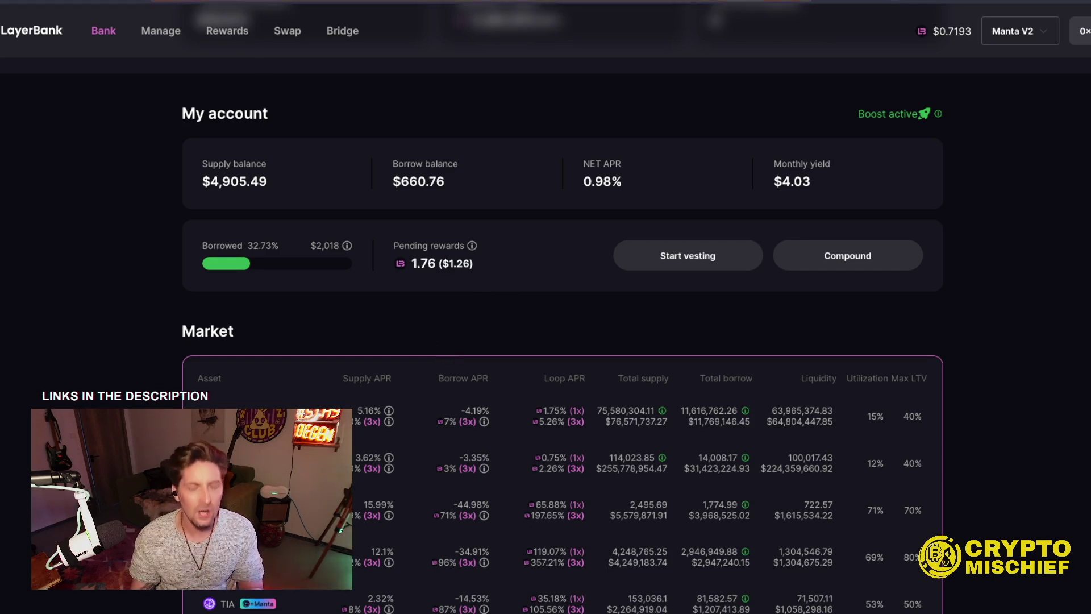
Switch to the iZUMi Liquidity page showing the Manta Pacific positions
type("izum")
key("Return")
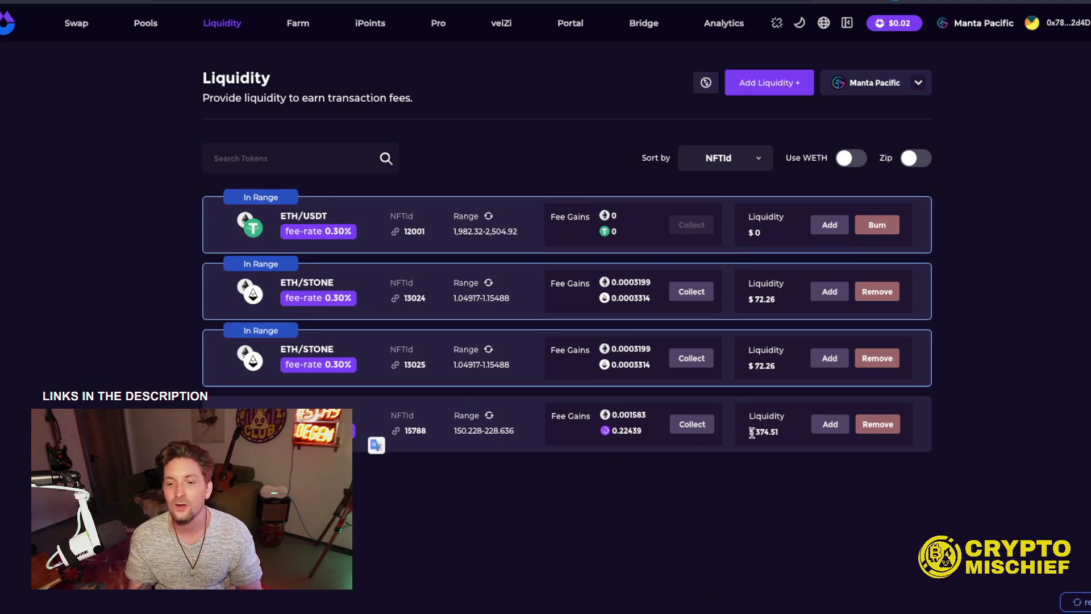
Check the liquidity value and the accumulated fee gains of the liquidity position with NFTId 15788
left_click_drag(752, 433, 798, 437)
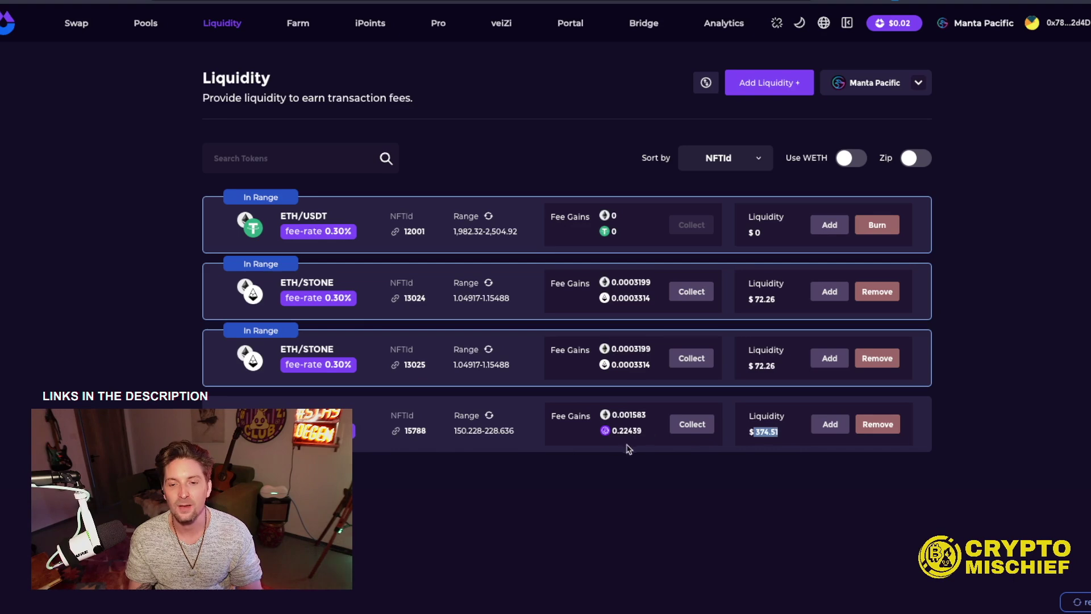
left_click_drag(627, 432, 645, 434)
left_click(646, 434)
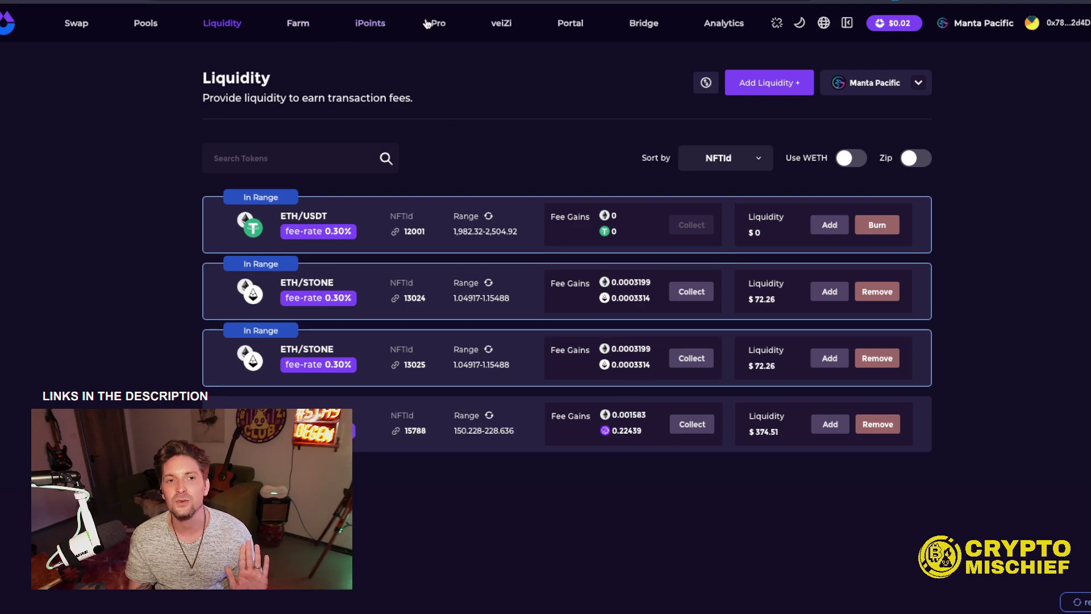
Review the iPoints reward rules for weekly swap value and LP holding on Manta Pacific, and return to the Liquidity positions page
left_click(375, 24)
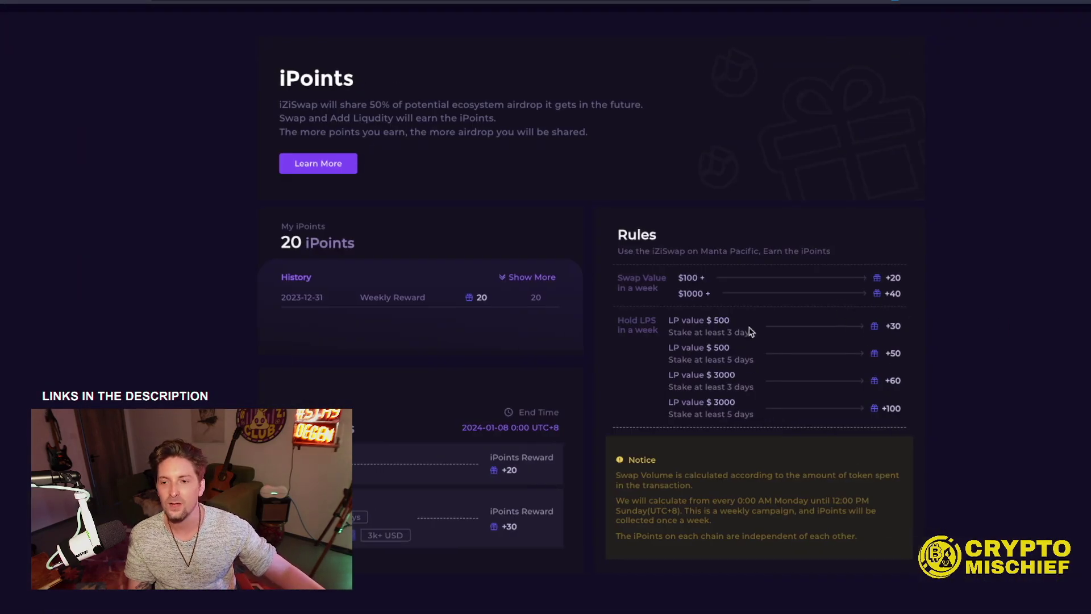
left_click_drag(713, 317, 874, 305)
left_click(913, 341)
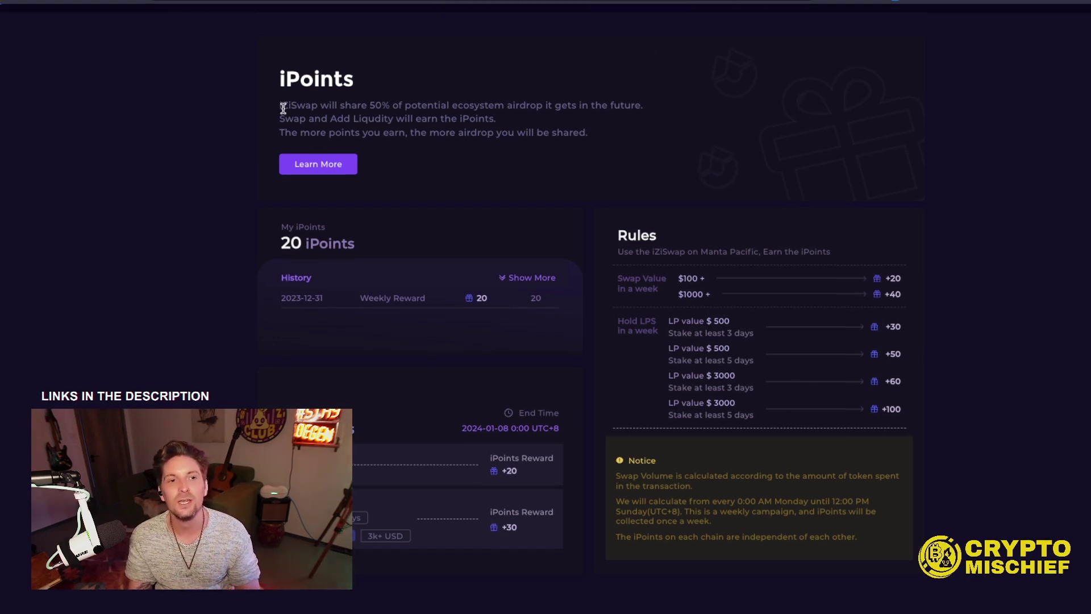
scroll(307, 74, "up", 1)
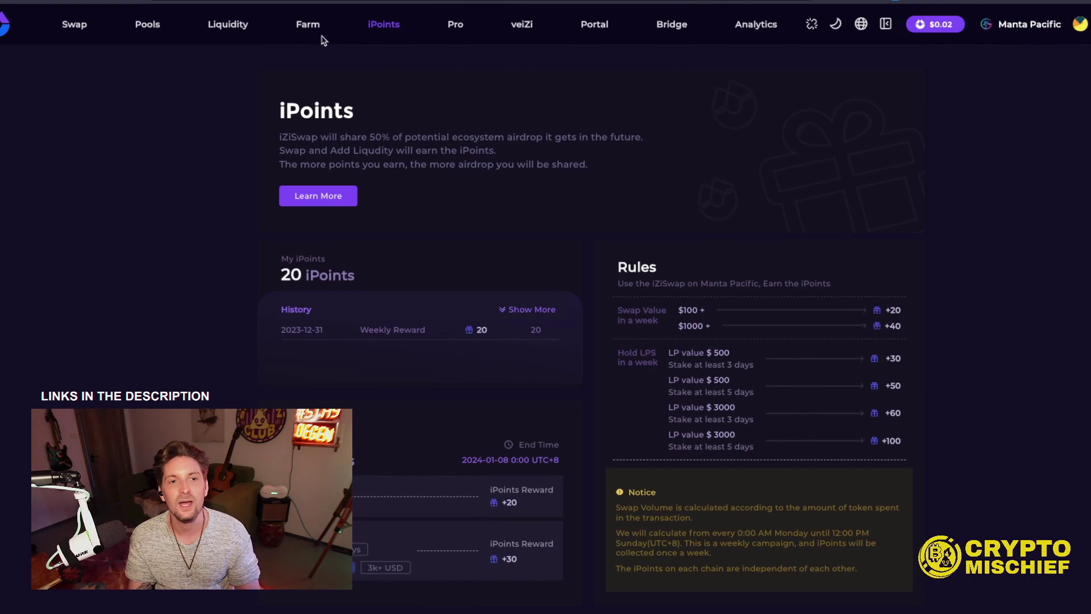
left_click(232, 35)
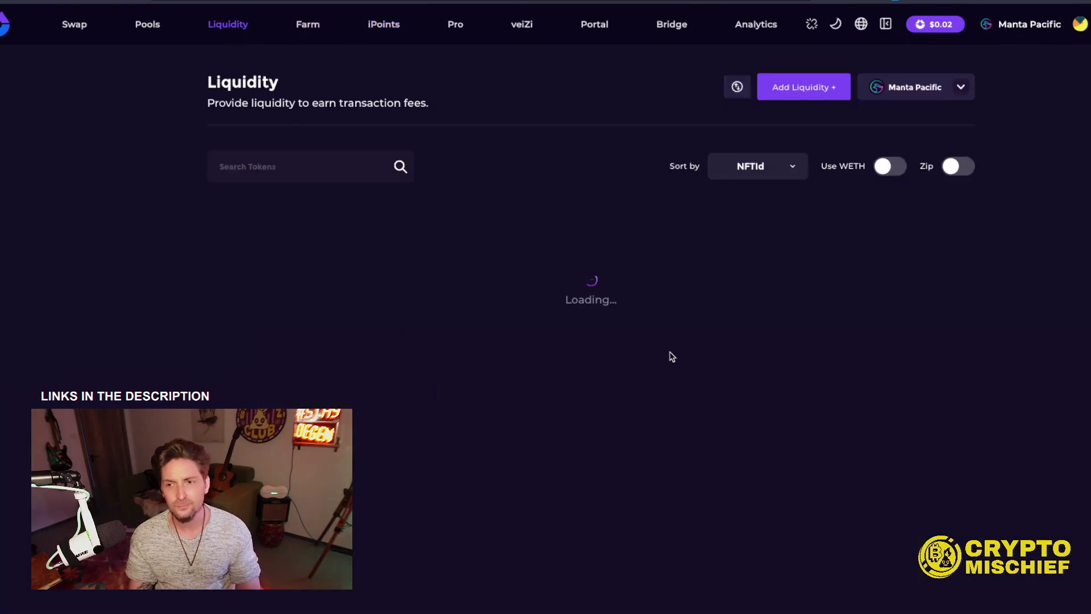